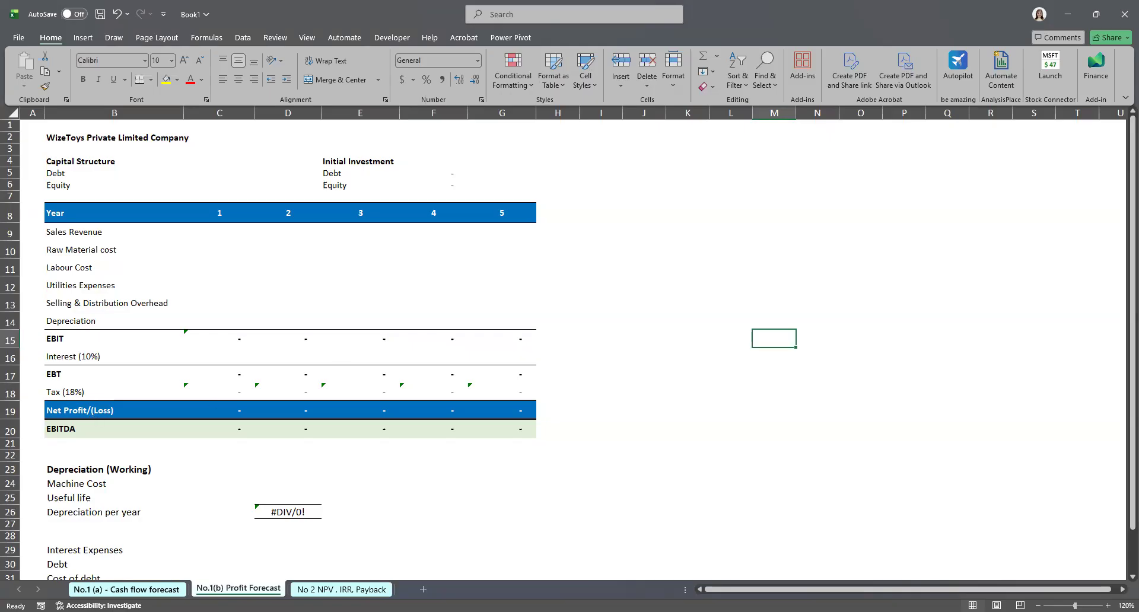
# Step: Review the cash flow forecast sheet's figures alongside the empty rows and capital structure of the profit forecast sheet
pyautogui.click(127, 590)
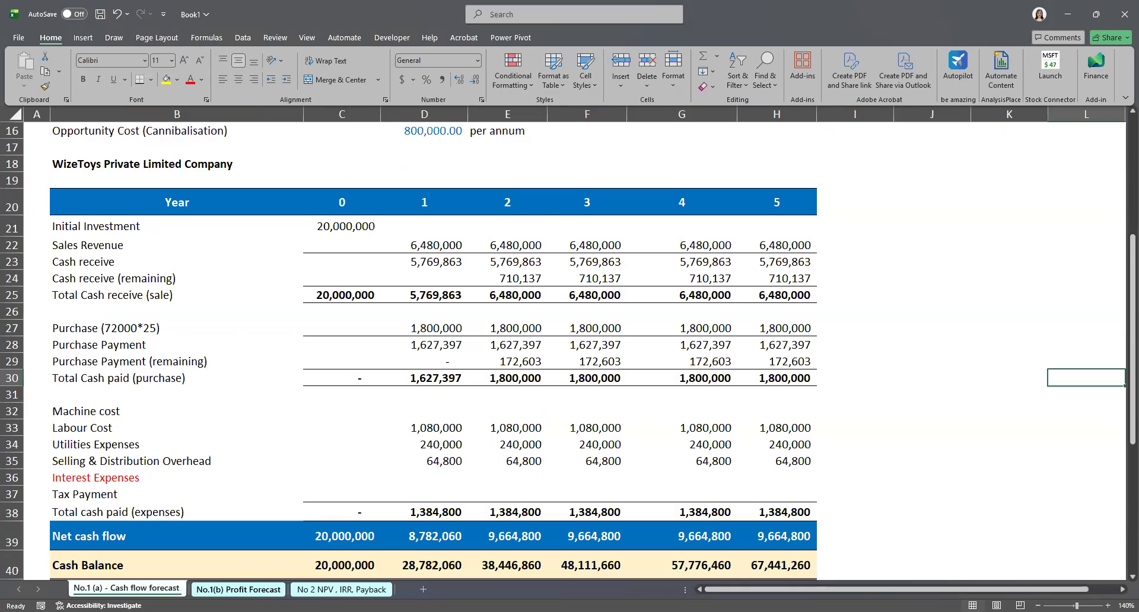
pyautogui.click(239, 589)
pyautogui.click(293, 391)
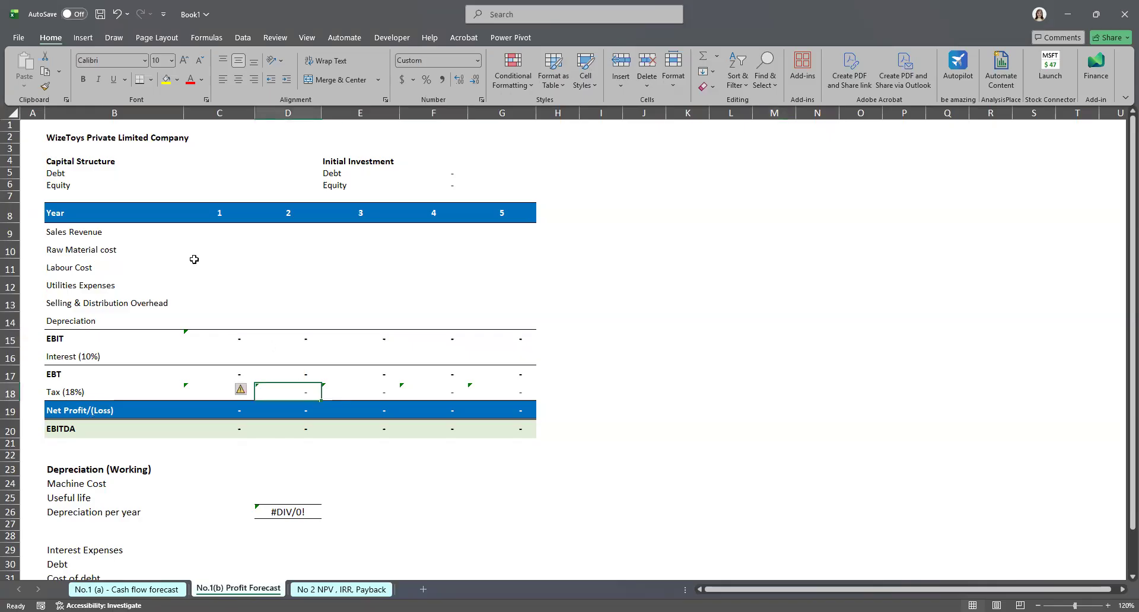
pyautogui.click(196, 265)
pyautogui.click(220, 232)
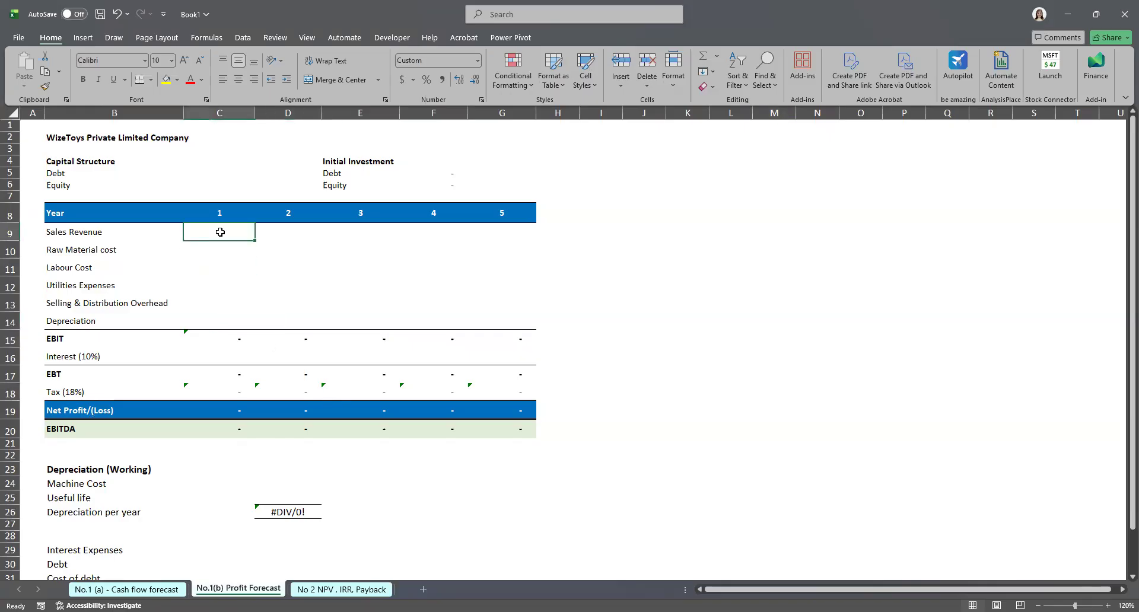
pyautogui.click(97, 164)
pyautogui.click(63, 177)
pyautogui.click(219, 175)
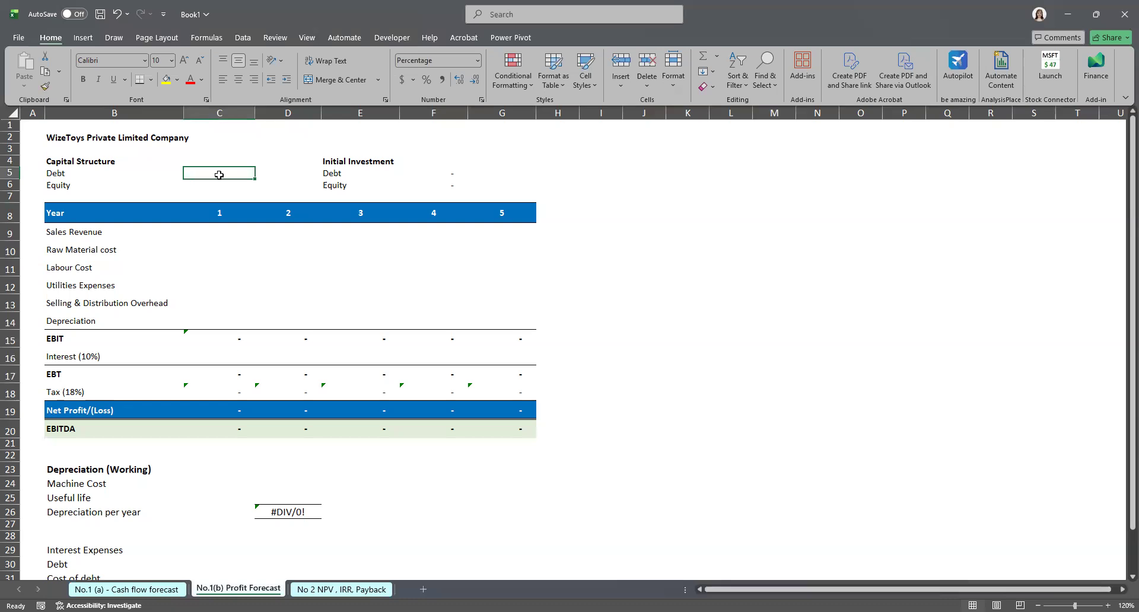
pyautogui.doubleClick(219, 174)
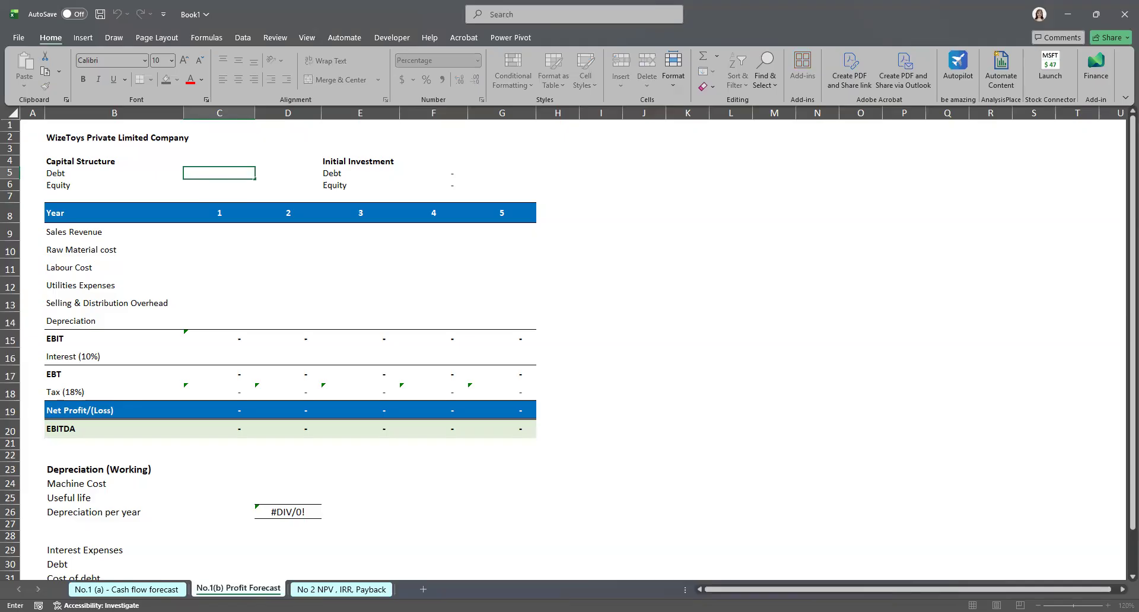
pyautogui.click(127, 589)
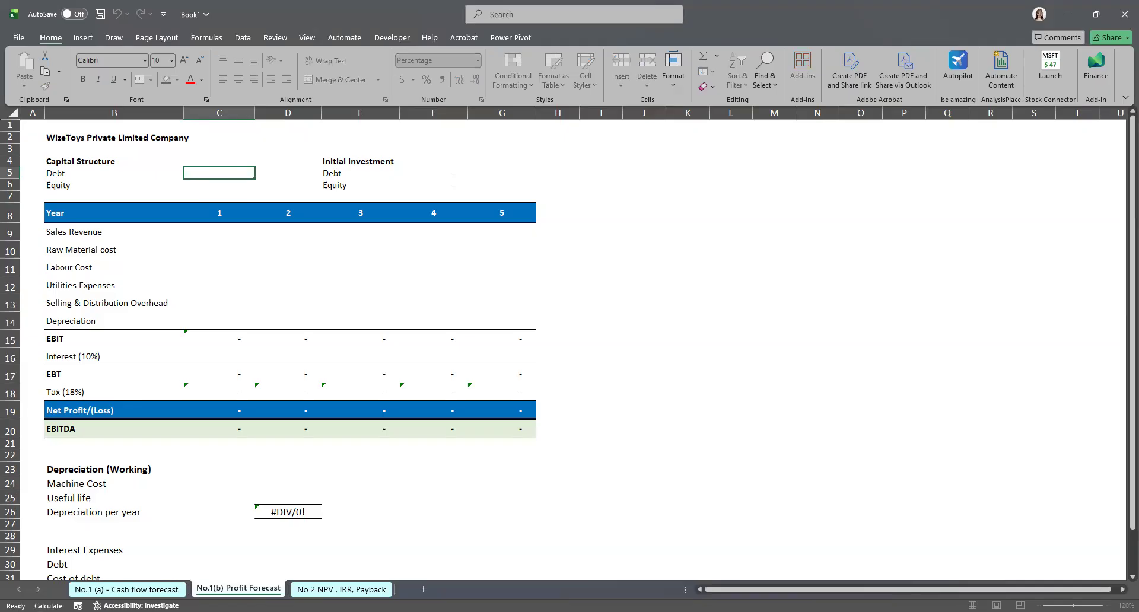
pyautogui.scroll(5, 278, 525)
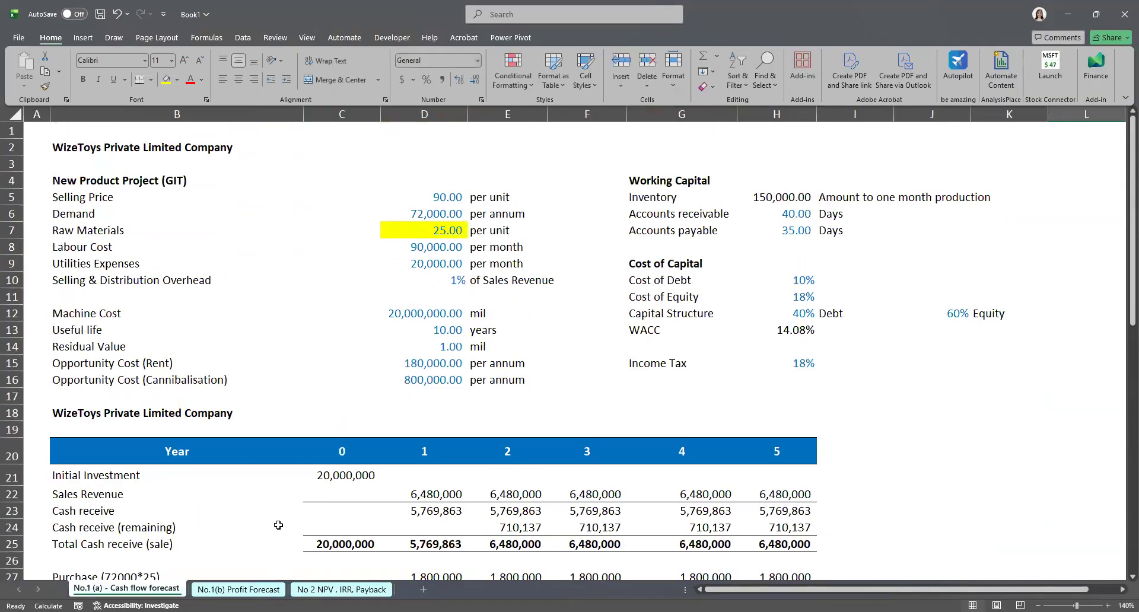
pyautogui.scroll(-2, 340, 486)
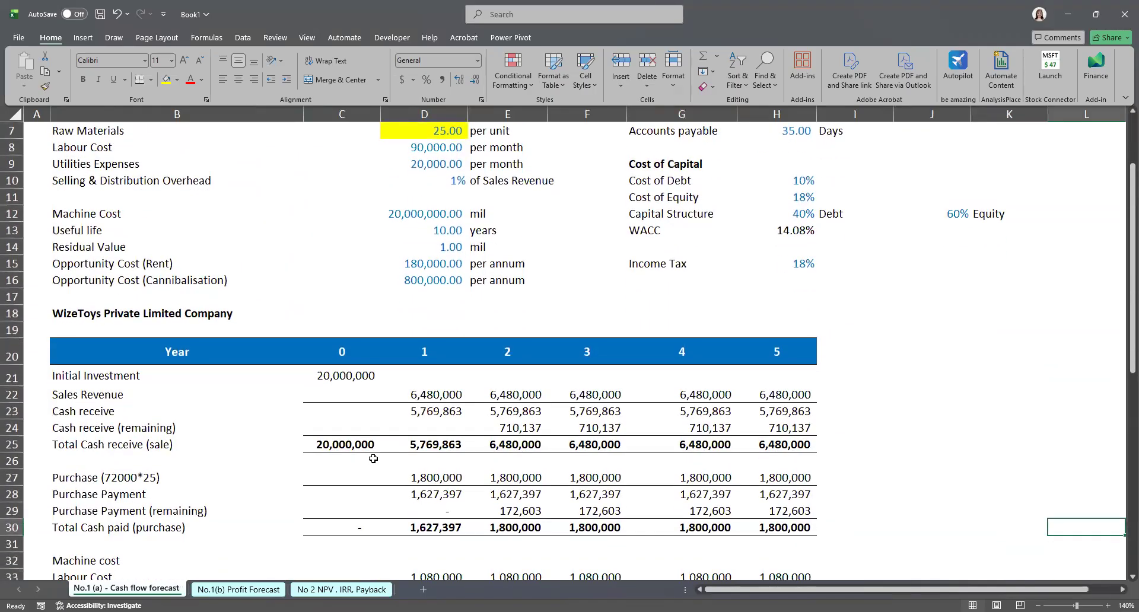
# Step: Enter 40% as the debt share of the capital structure on the profit forecast sheet
pyautogui.click(256, 590)
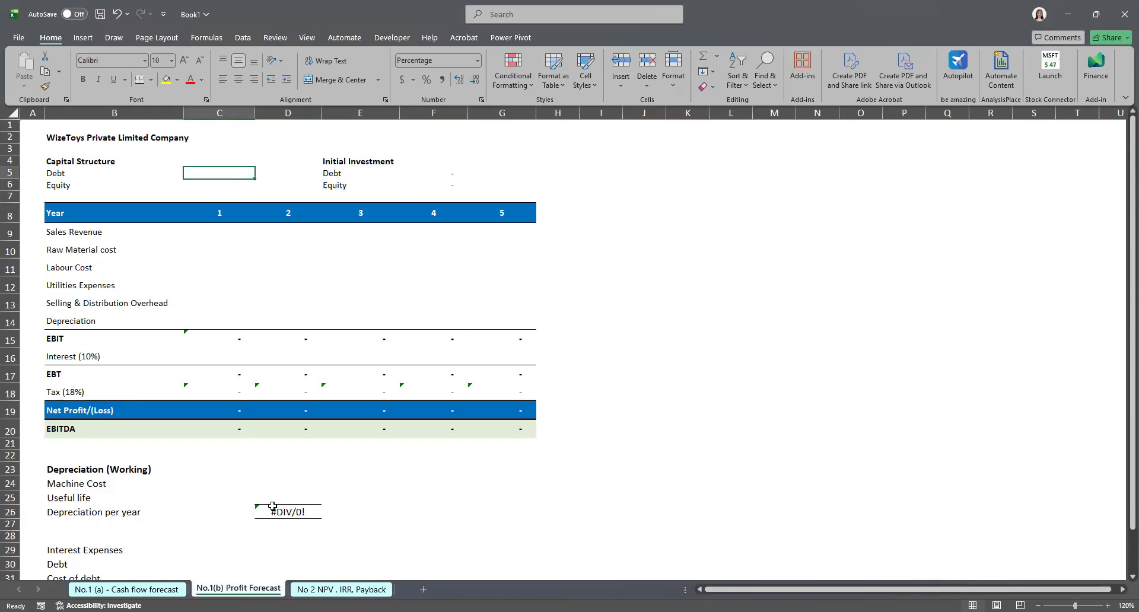
pyautogui.doubleClick(212, 173)
pyautogui.write('40')
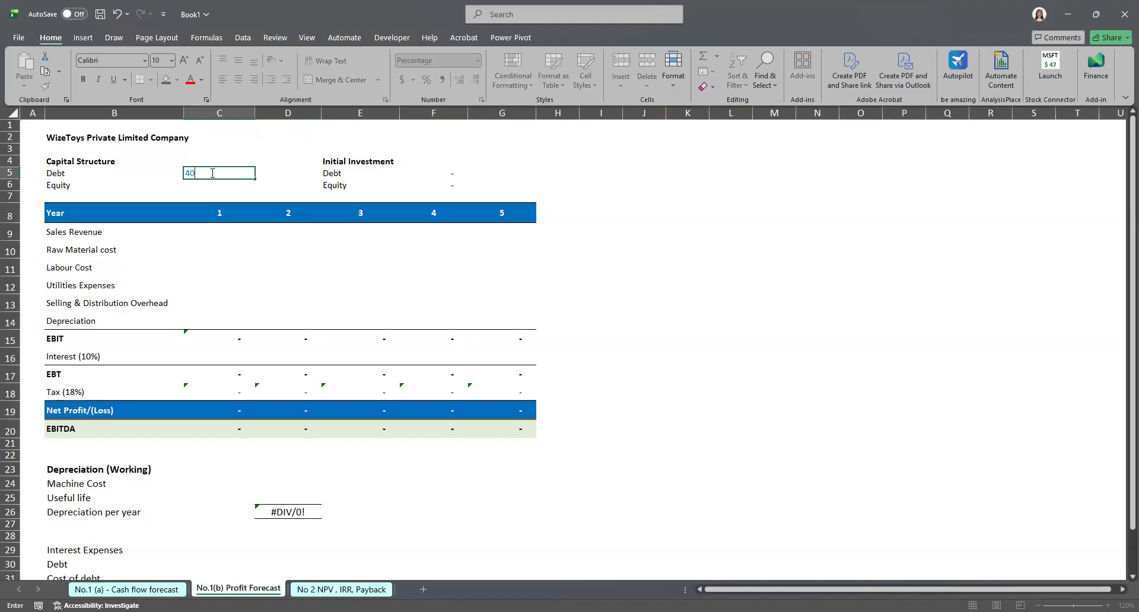
pyautogui.write('%')
pyautogui.hotkey('ctrl', 'Return')
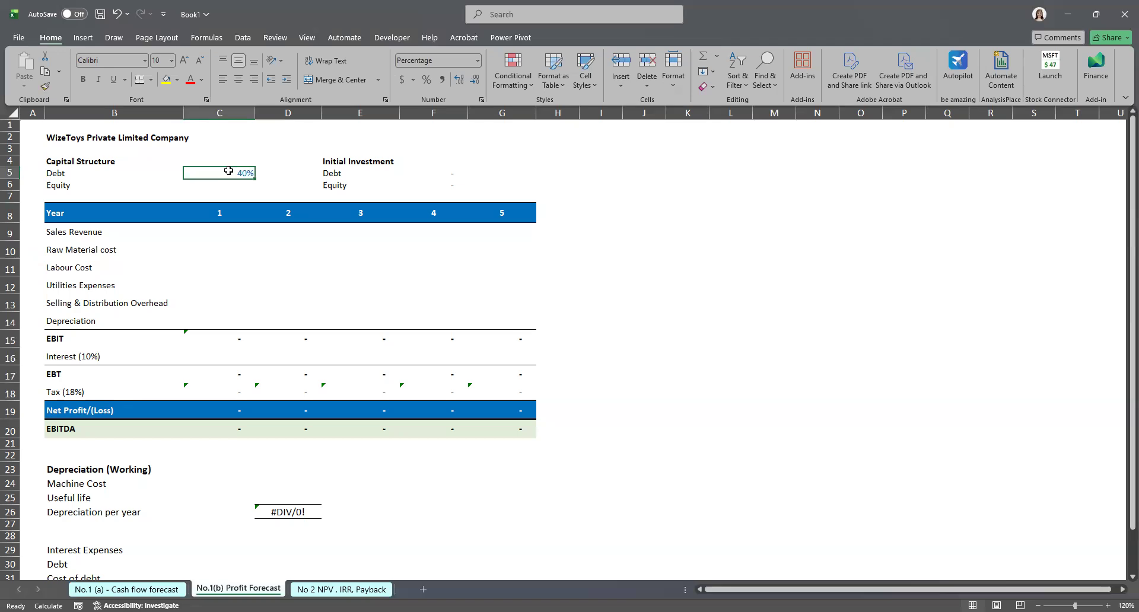
# Step: Enter 60% as the equity share of the capital structure
pyautogui.doubleClick(229, 171)
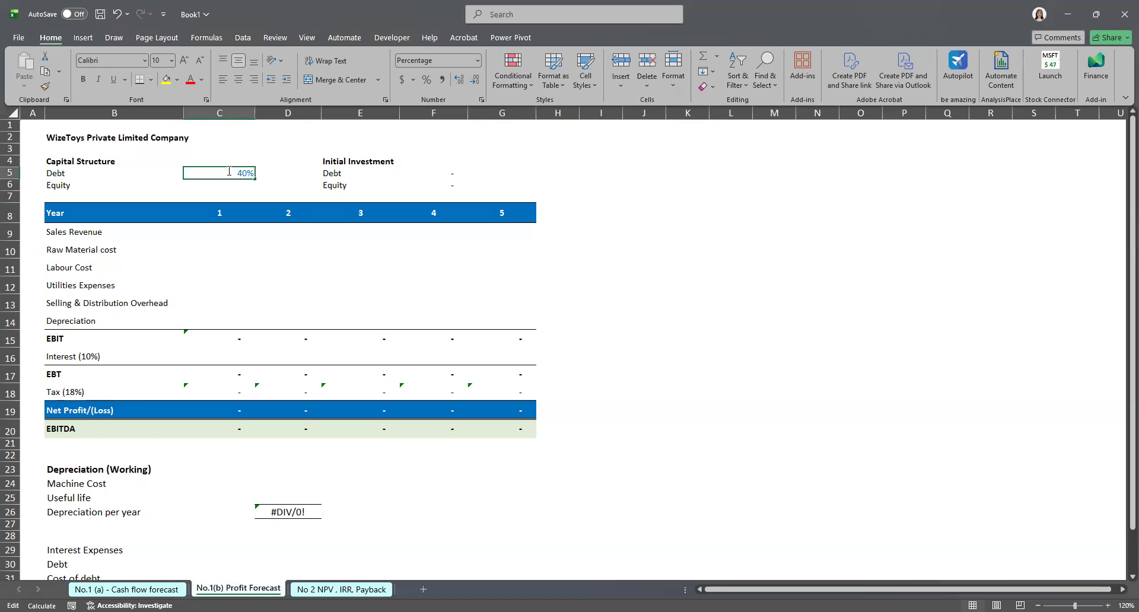
pyautogui.click(224, 186)
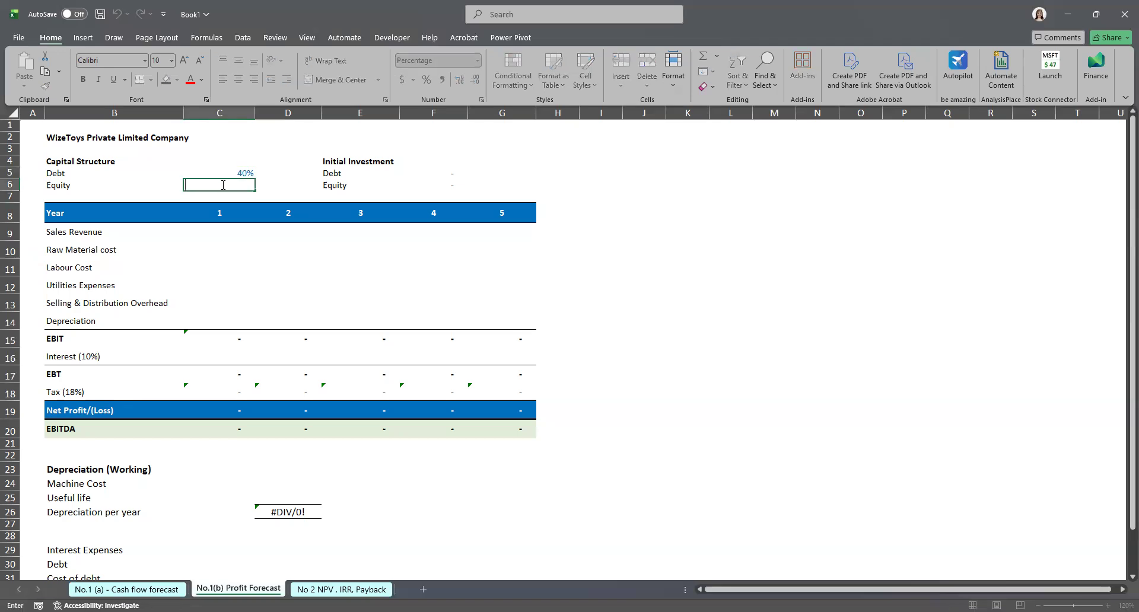
pyautogui.click(126, 589)
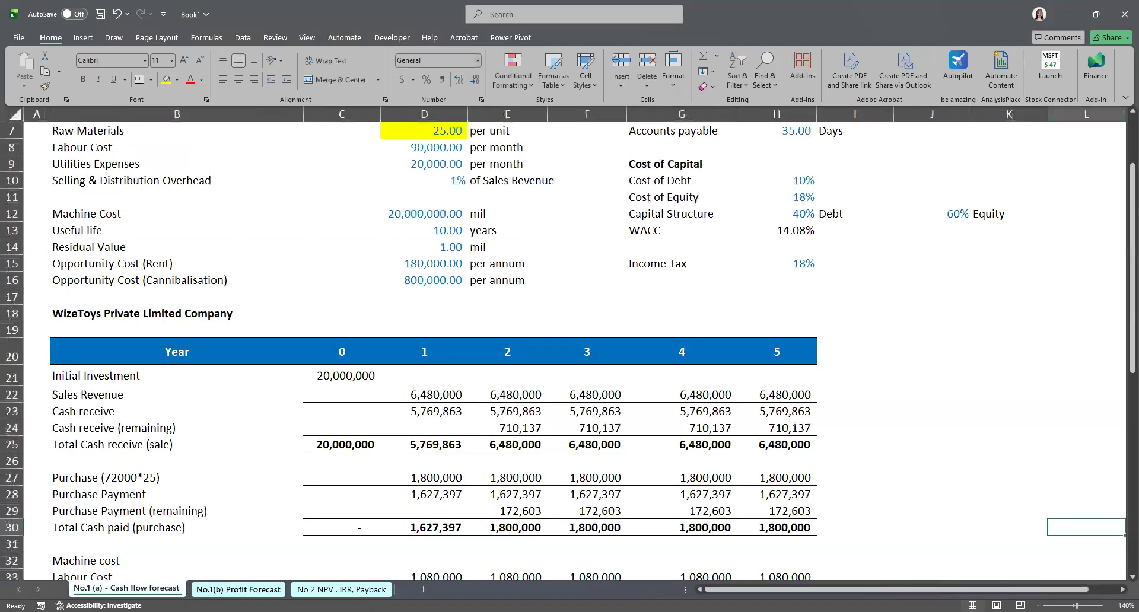
pyautogui.click(238, 589)
pyautogui.click(243, 185)
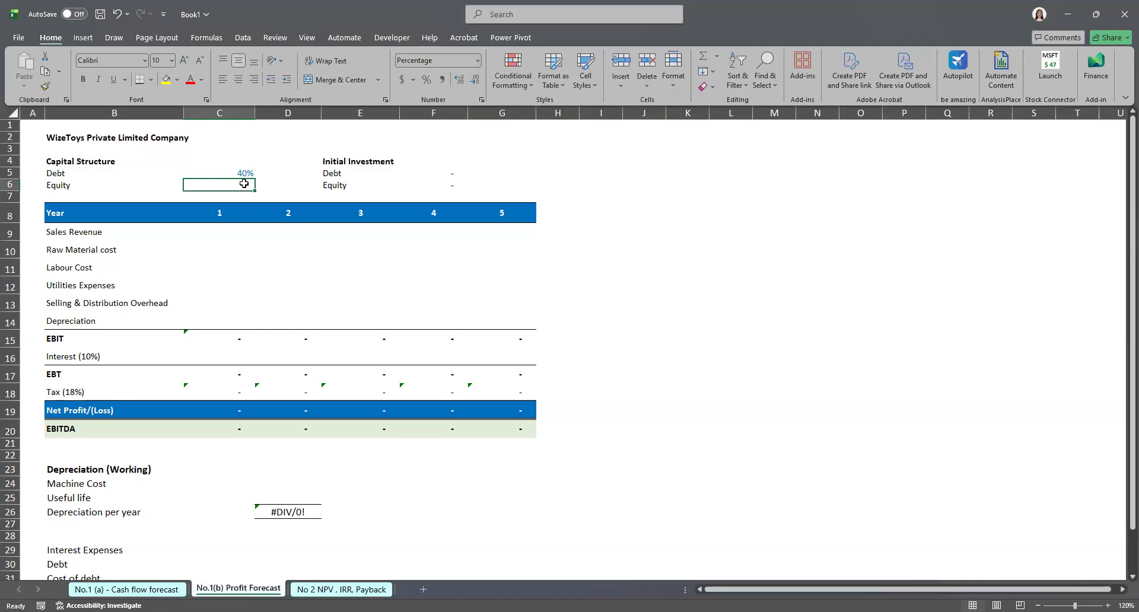
pyautogui.write('60')
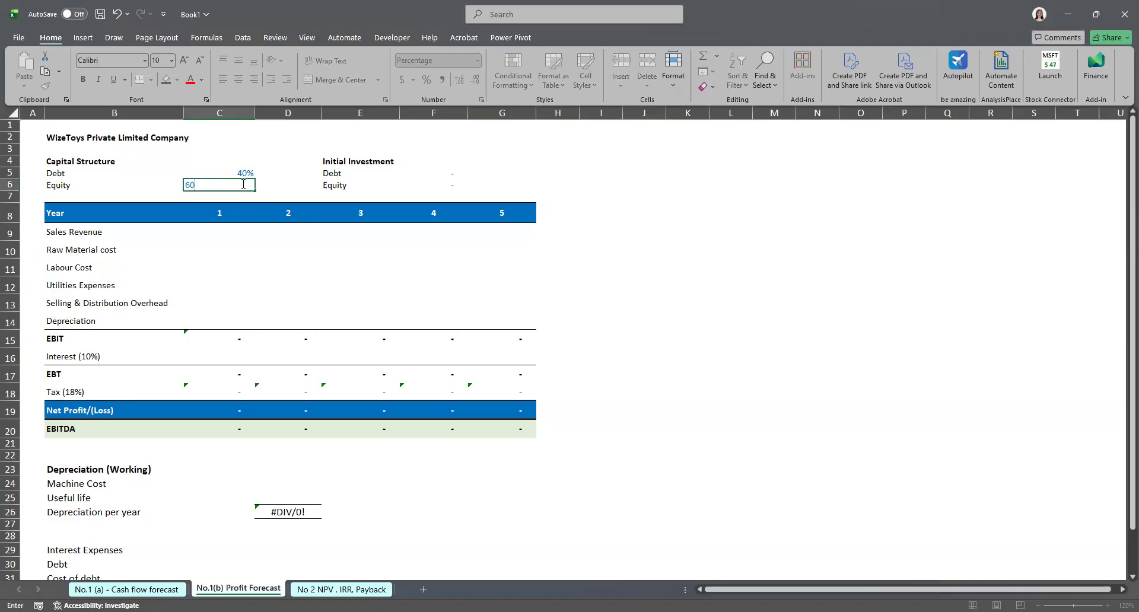
pyautogui.hotkey('ctrl', 'Return')
# Step: Calculate the equity part of the initial investment with the formula =F4*C6
pyautogui.click(440, 187)
pyautogui.write('=F4*C6')
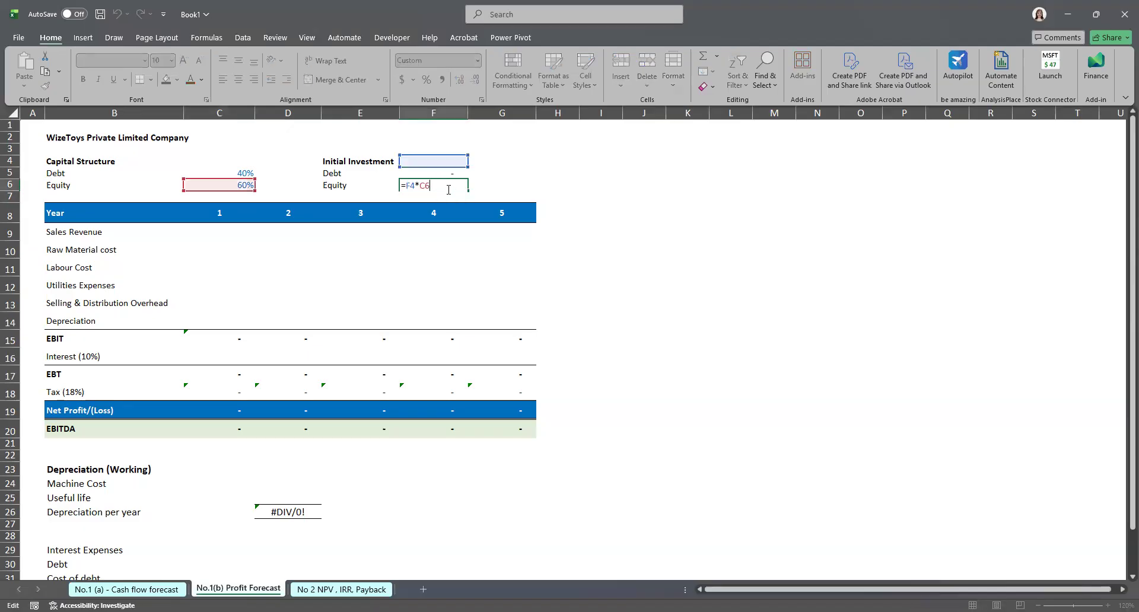
pyautogui.press('Return')
# Step: Link the initial investment total to the year 0 initial investment on the cash flow forecast sheet
pyautogui.click(443, 166)
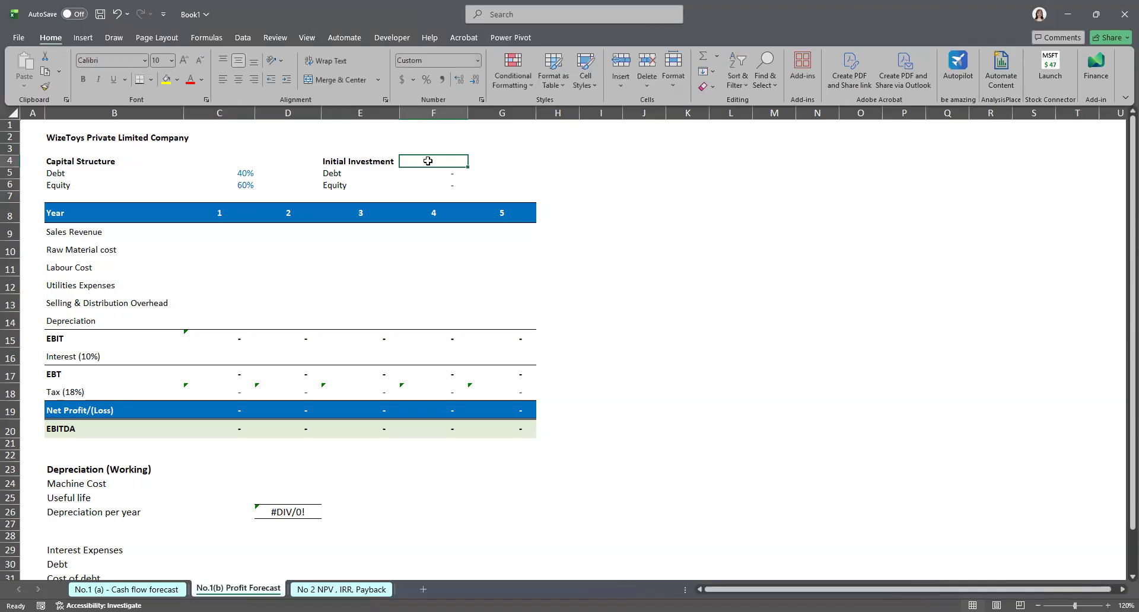
pyautogui.press('BackSpace')
pyautogui.write('=')
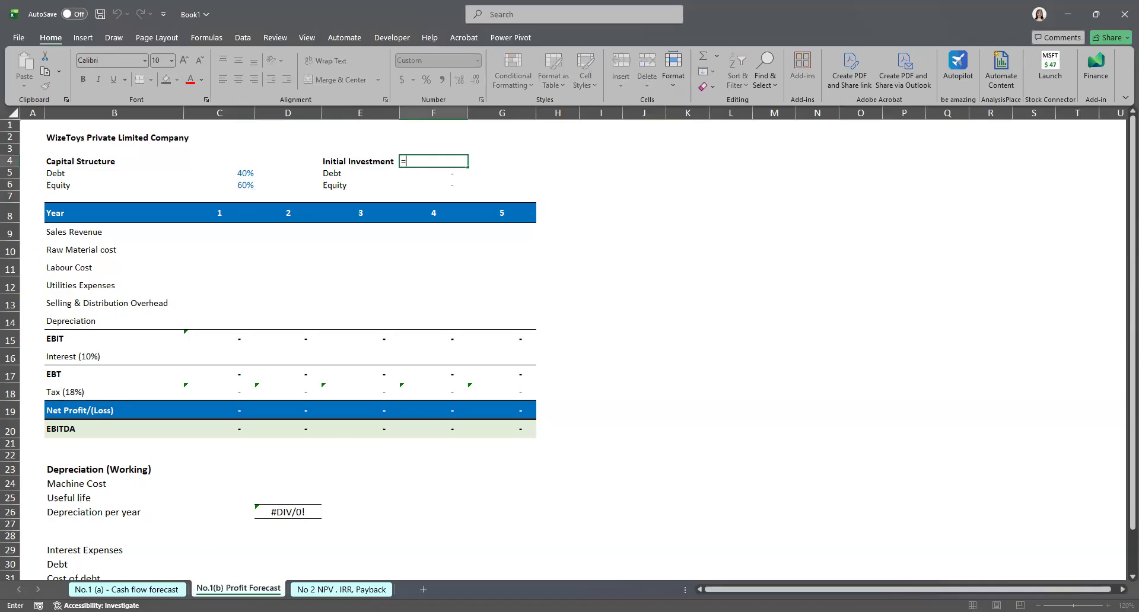
pyautogui.click(126, 589)
pyautogui.click(400, 218)
pyautogui.press('Return')
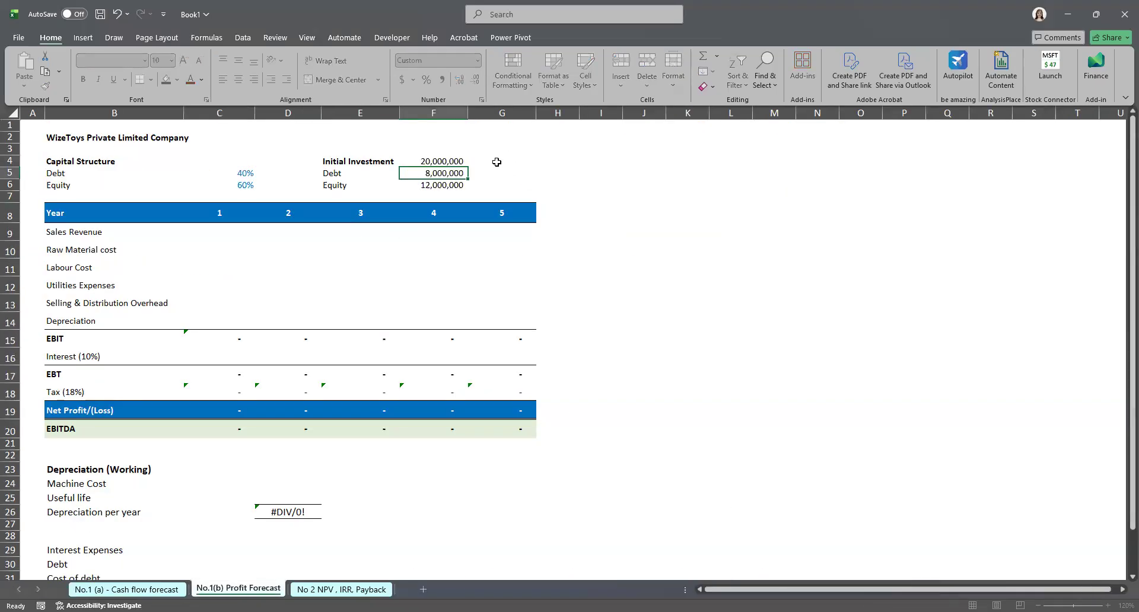
# Step: Link year 1 sales revenue to the cash flow forecast's sales revenue and fill the formula across years 1 to 5
pyautogui.click(220, 232)
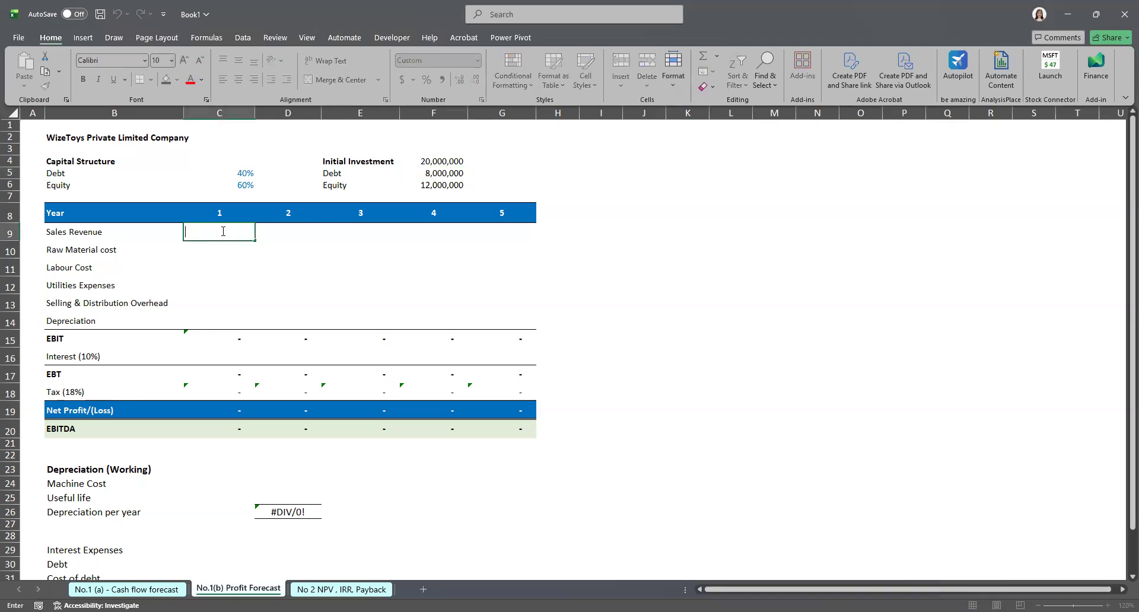
pyautogui.write('=')
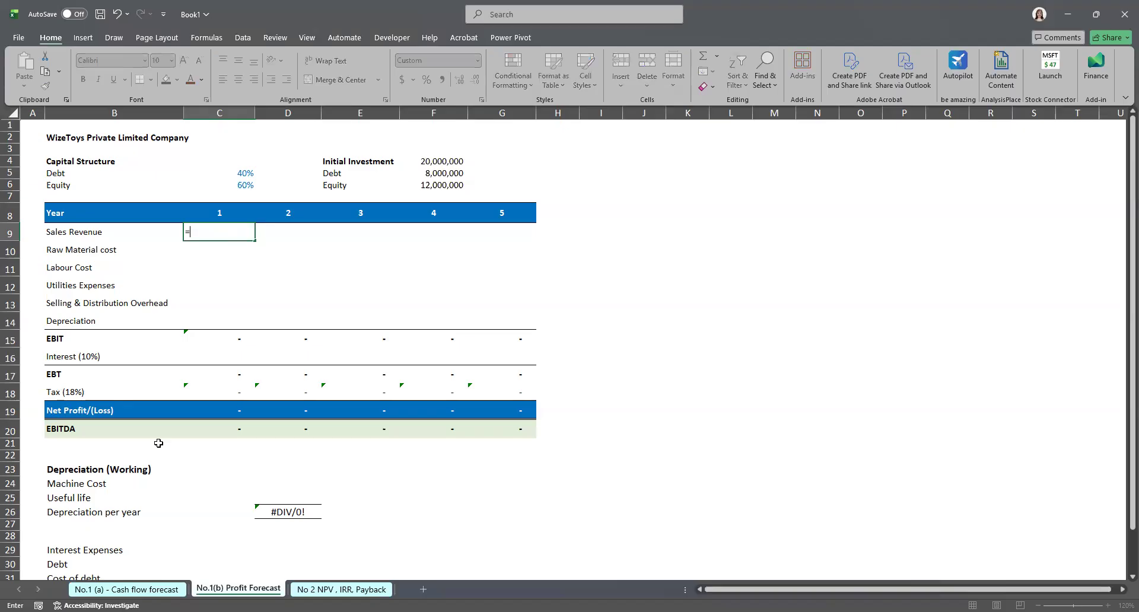
pyautogui.click(126, 589)
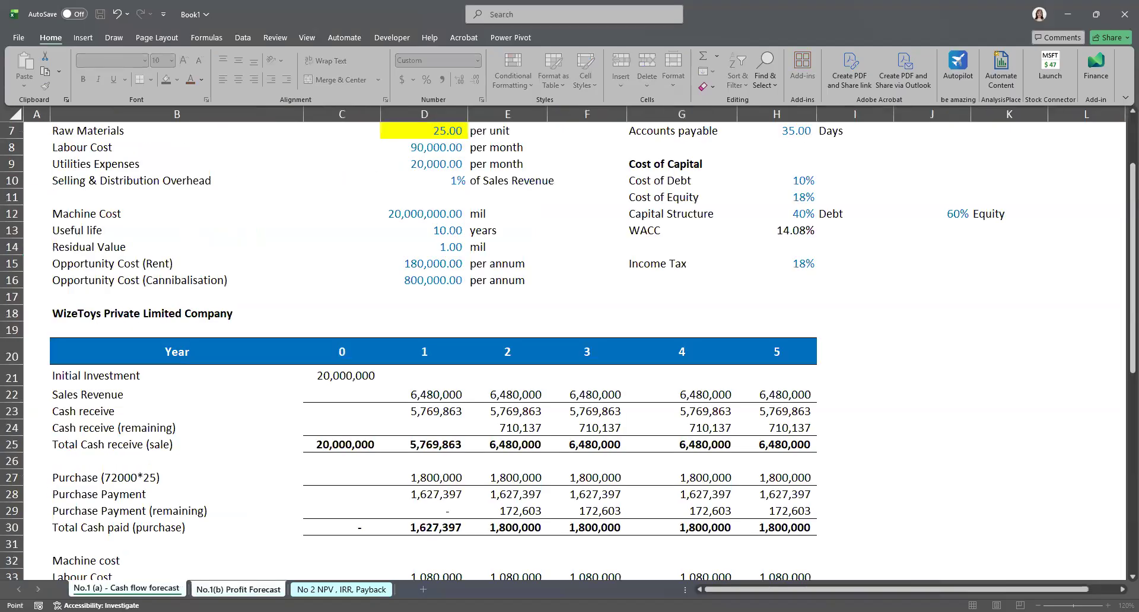
pyautogui.click(420, 397)
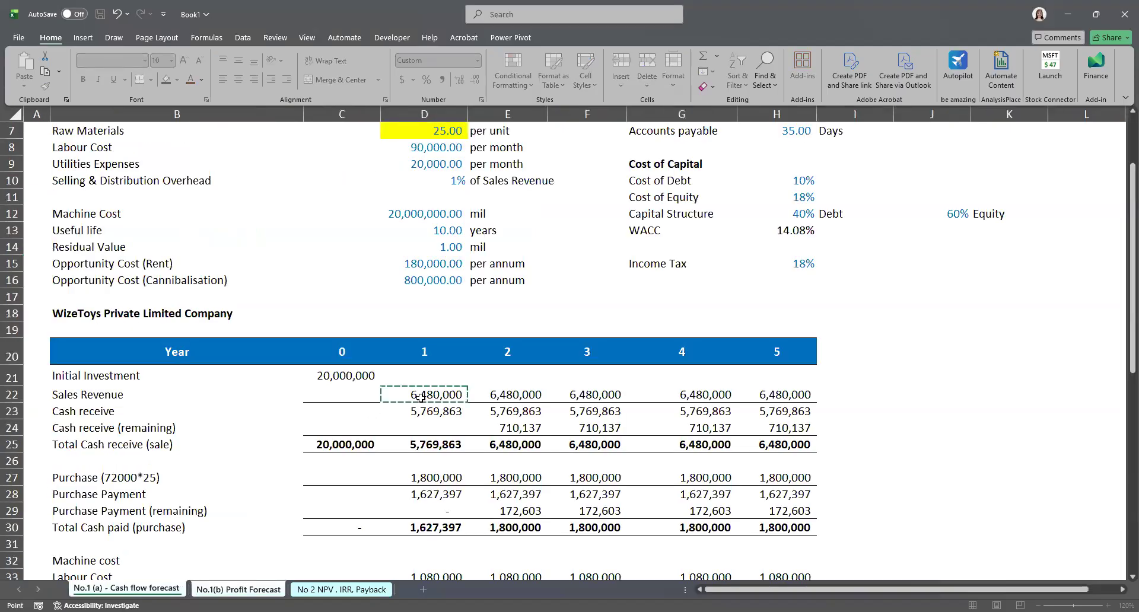
pyautogui.press('Return')
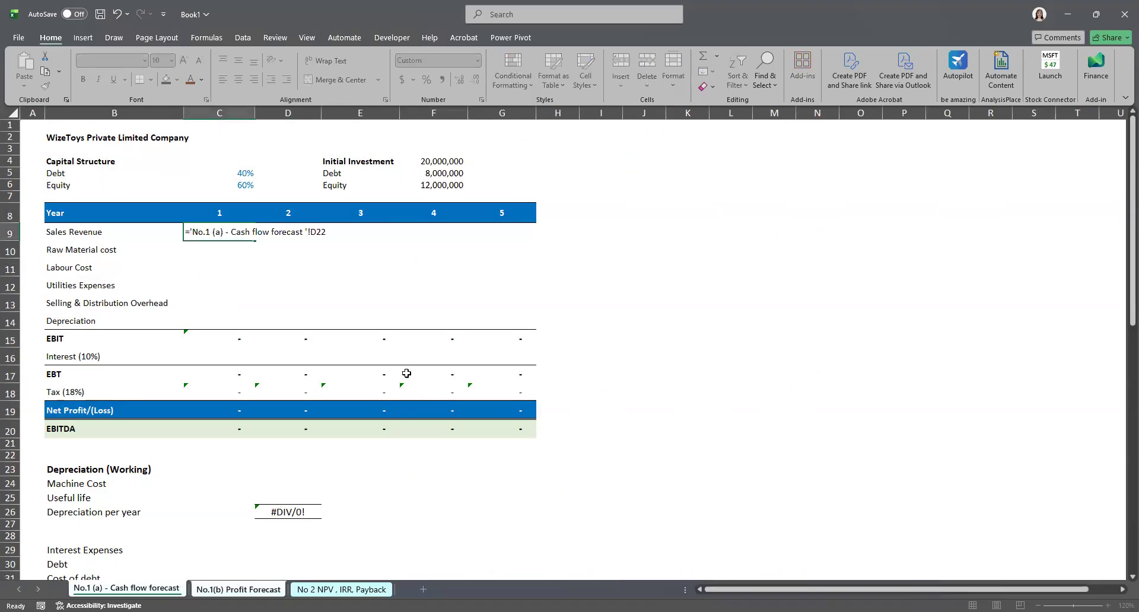
pyautogui.click(220, 232)
pyautogui.click(289, 232)
pyautogui.click(229, 233)
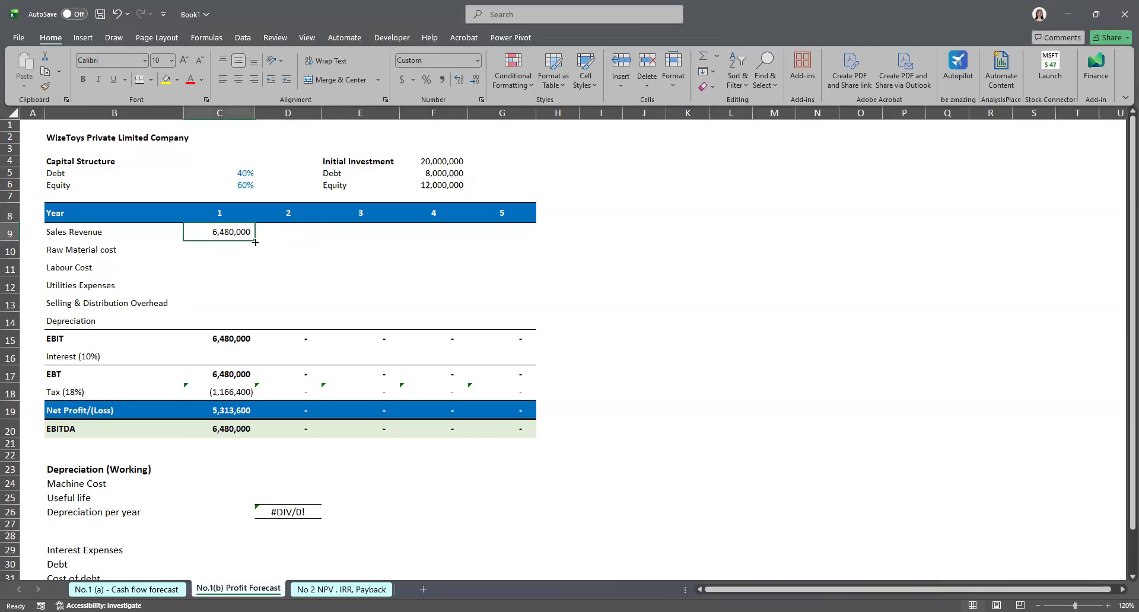
pyautogui.moveTo(255, 242)
pyautogui.mouseDown()
pyautogui.moveTo(503, 247)
pyautogui.moveTo(475, 247)
pyautogui.mouseUp()
# Step: Link year 1 raw material cost to the cash flow forecast's purchase row and fill it across years 1 to 5
pyautogui.click(231, 250)
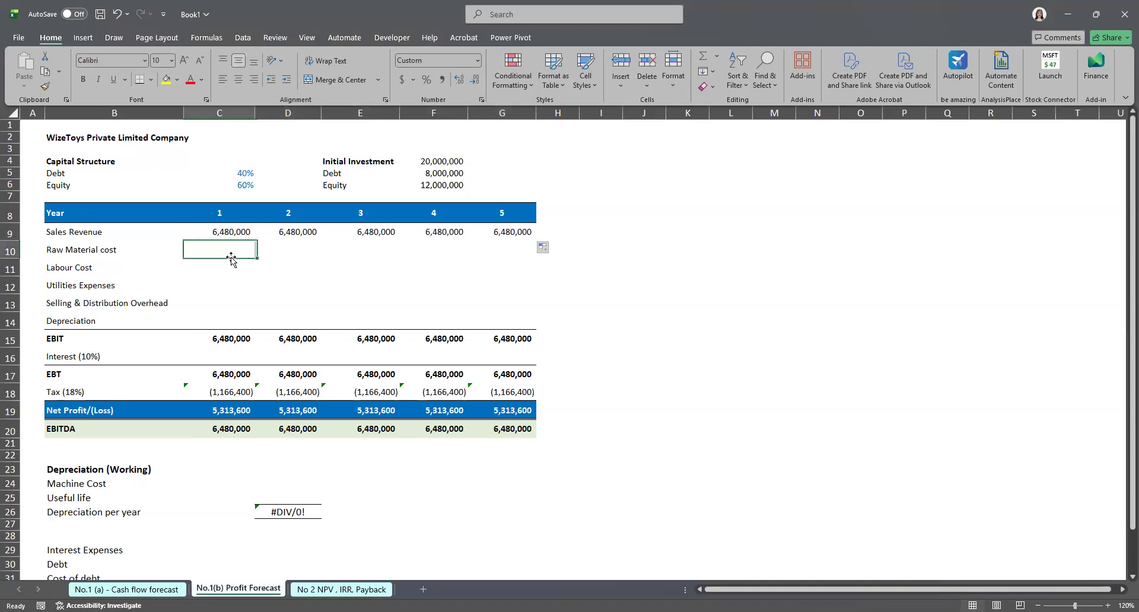
pyautogui.doubleClick(231, 250)
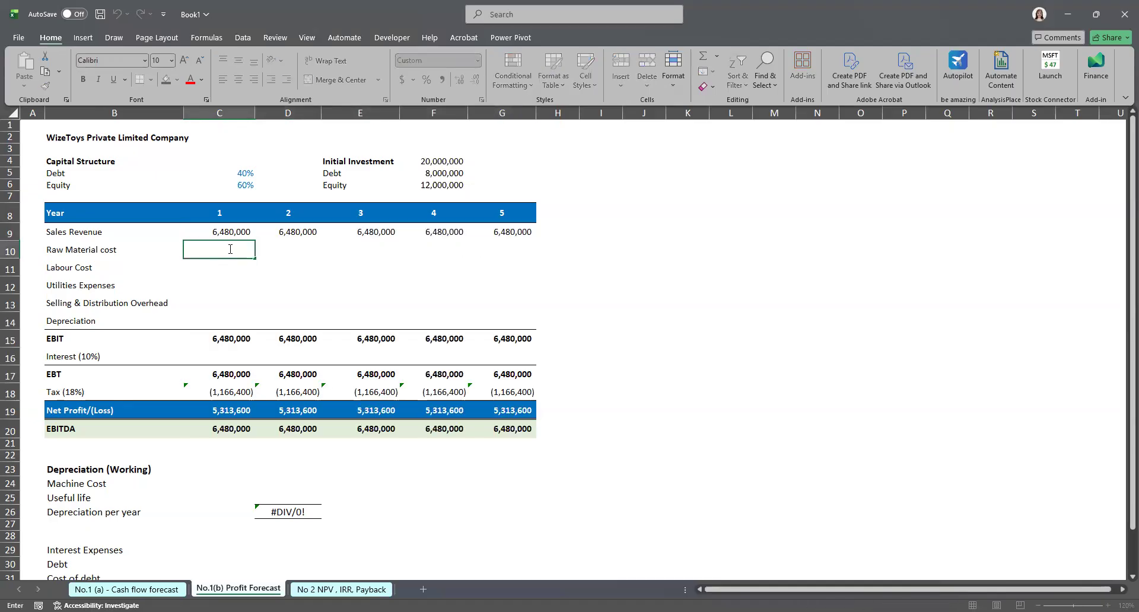
pyautogui.write('=')
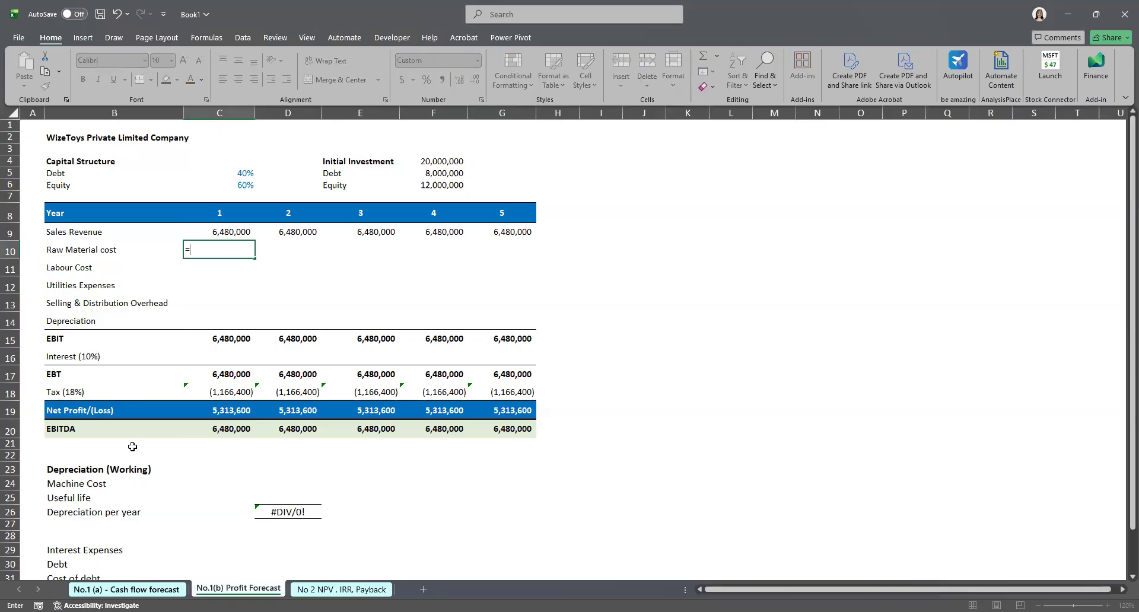
pyautogui.hotkey('ctrl', 'pageup')
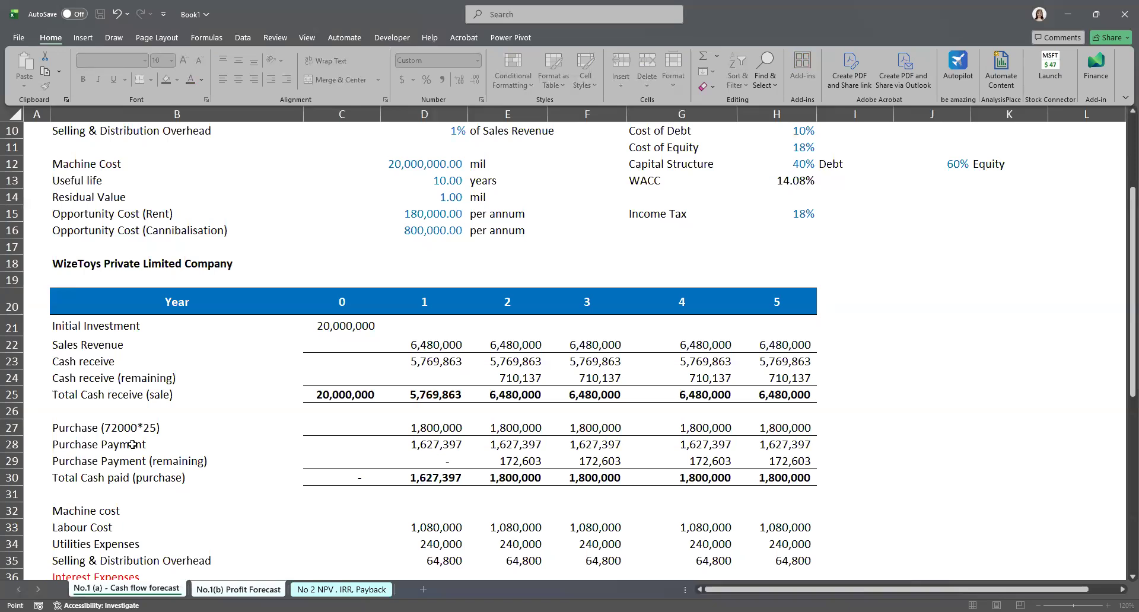
pyautogui.click(436, 428)
pyautogui.press('Return')
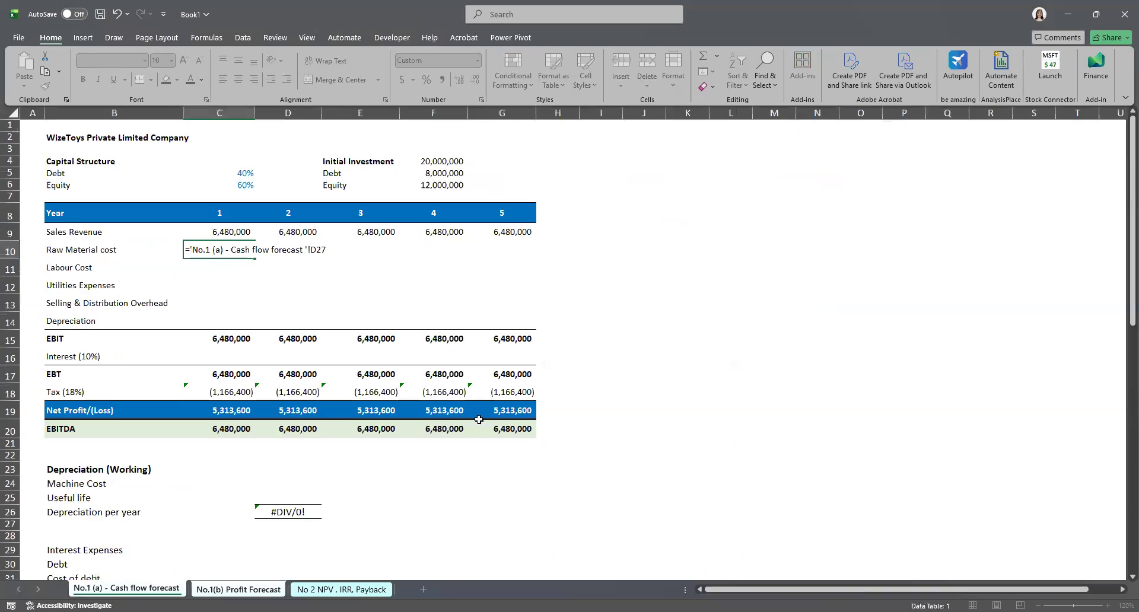
pyautogui.click(242, 254)
pyautogui.moveTo(257, 260); pyautogui.dragTo(492, 254)
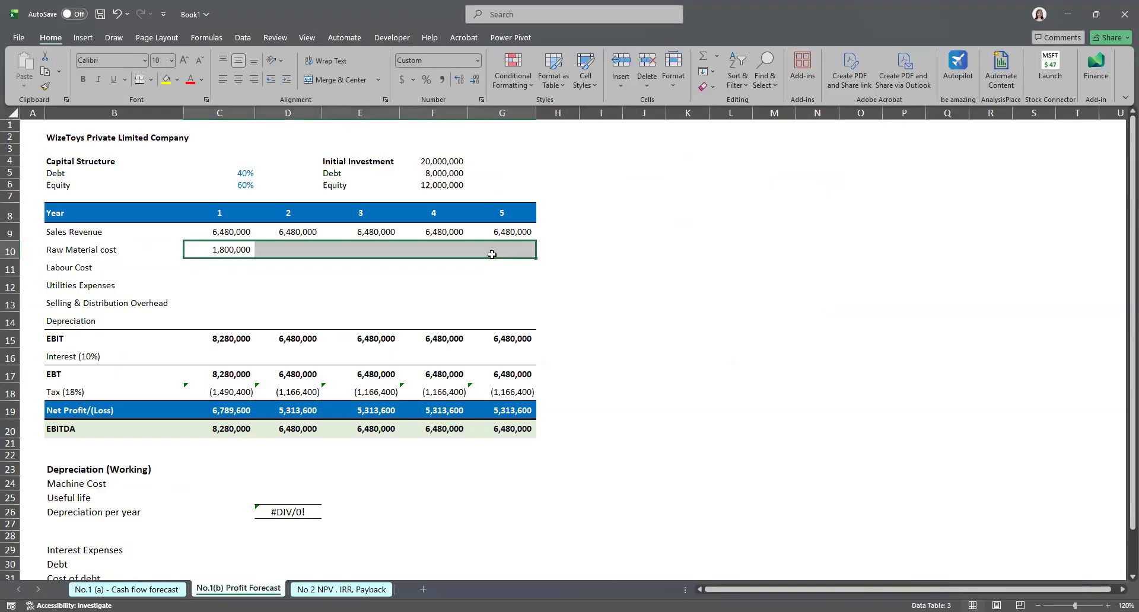
# Step: Link year 1 labour cost to the cash flow forecast's labour cost and fill the formula across years 1 to 5
pyautogui.click(214, 266)
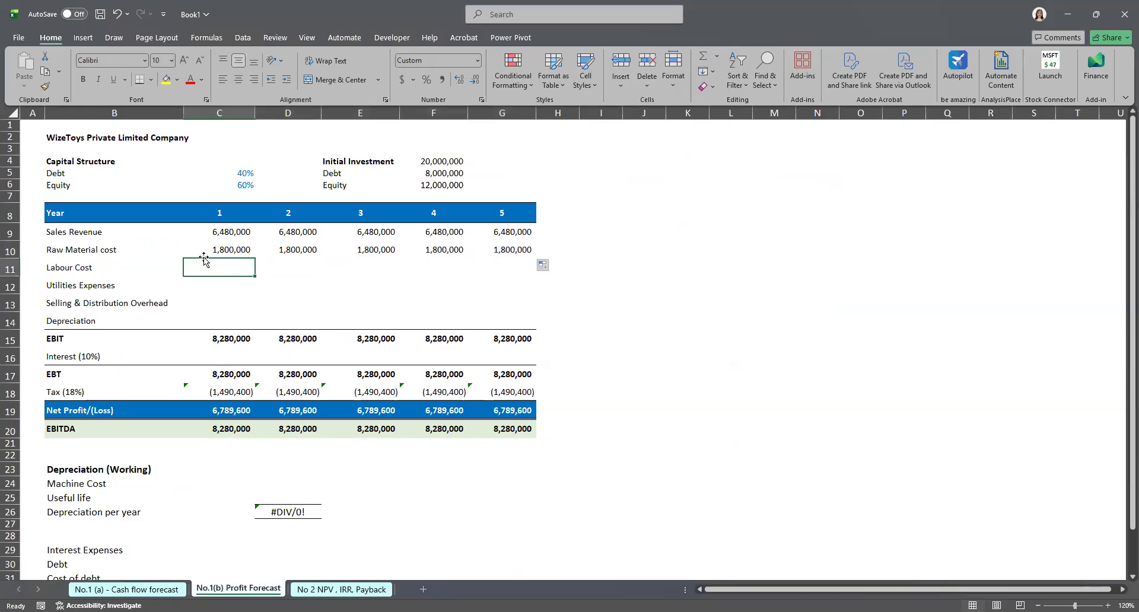
pyautogui.doubleClick(201, 266)
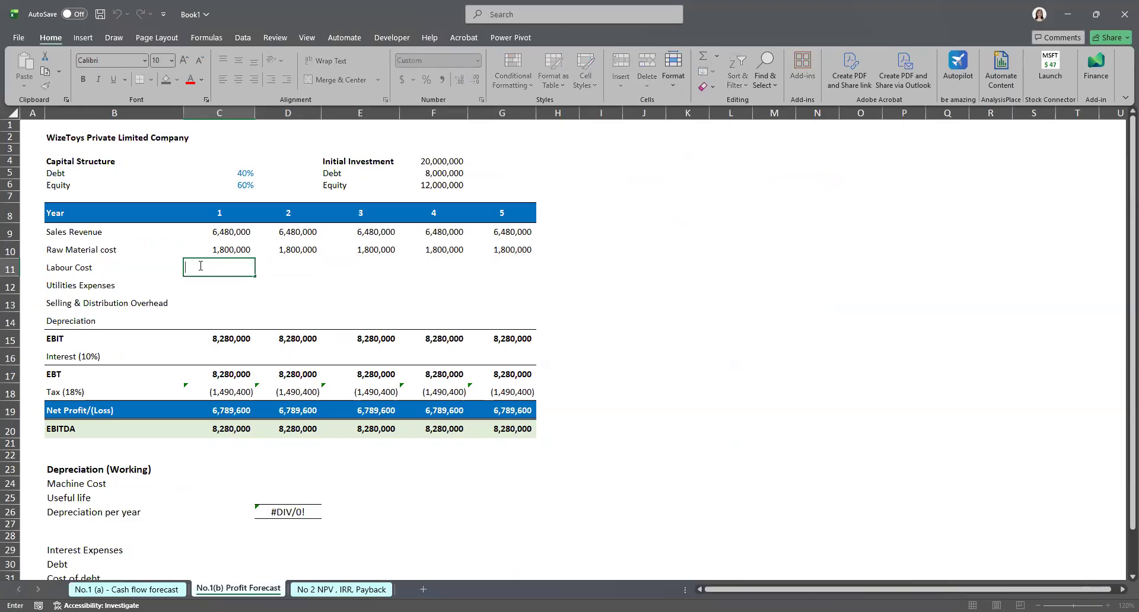
pyautogui.write('=')
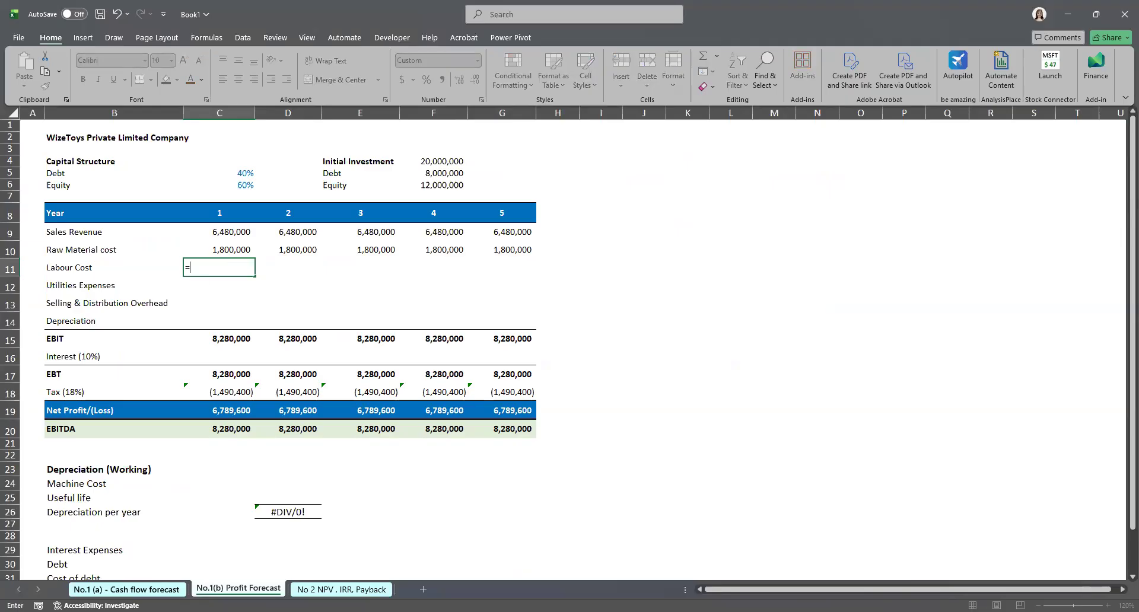
pyautogui.click(126, 589)
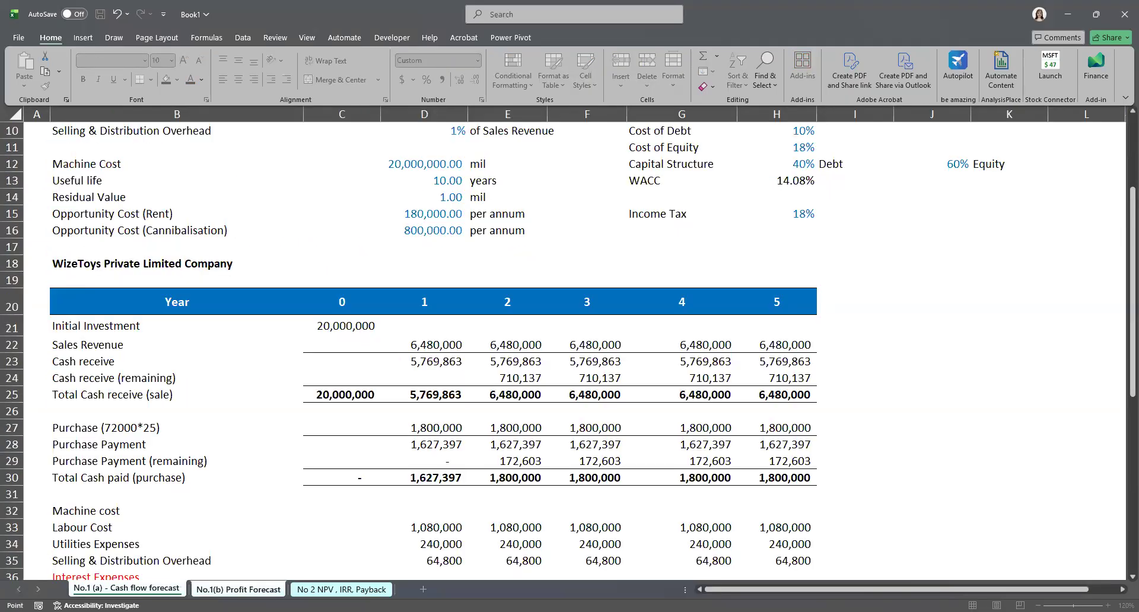
pyautogui.scroll(-1, 410, 475)
pyautogui.click(410, 476)
pyautogui.press('Return')
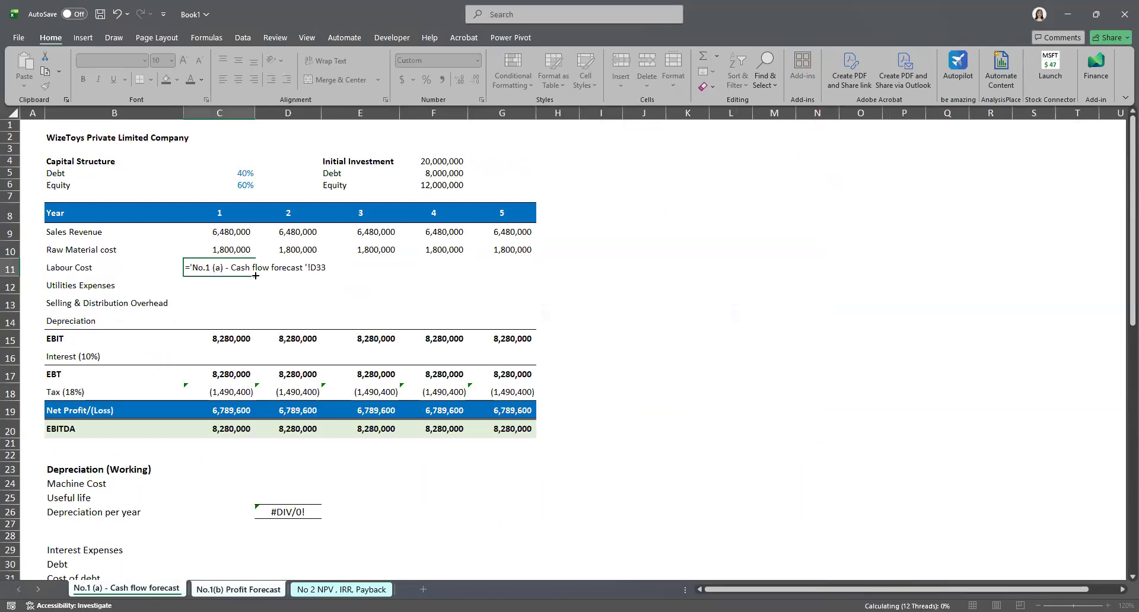
pyautogui.moveTo(349, 272); pyautogui.dragTo(523, 269)
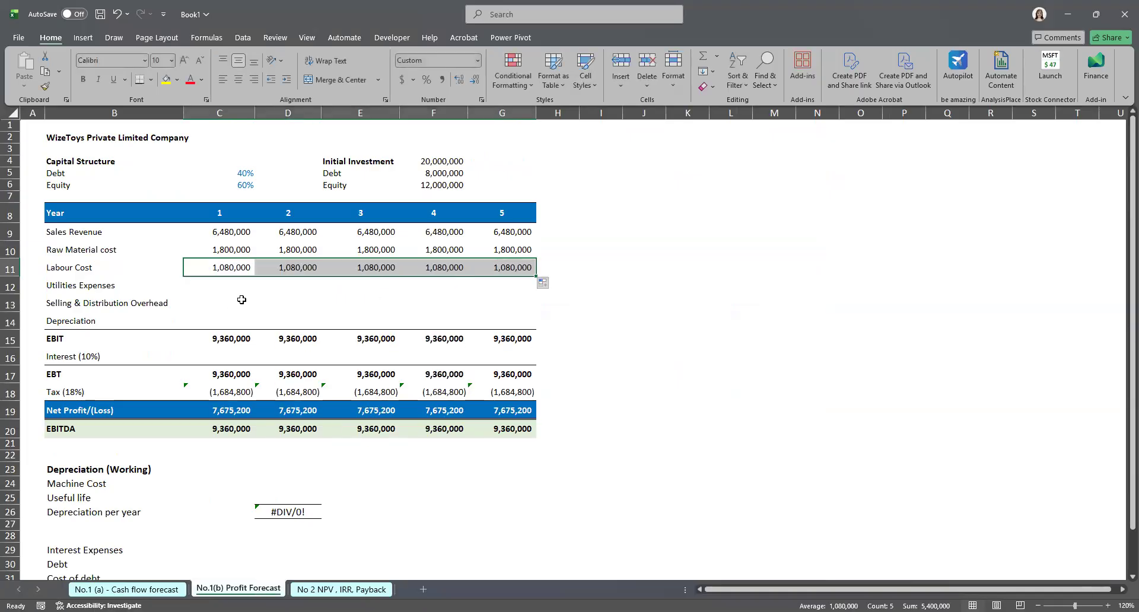
# Step: Link year 1 utilities expenses to the cash flow forecast's selling and distribution overhead, then delete that entry
pyautogui.click(224, 293)
pyautogui.write('=')
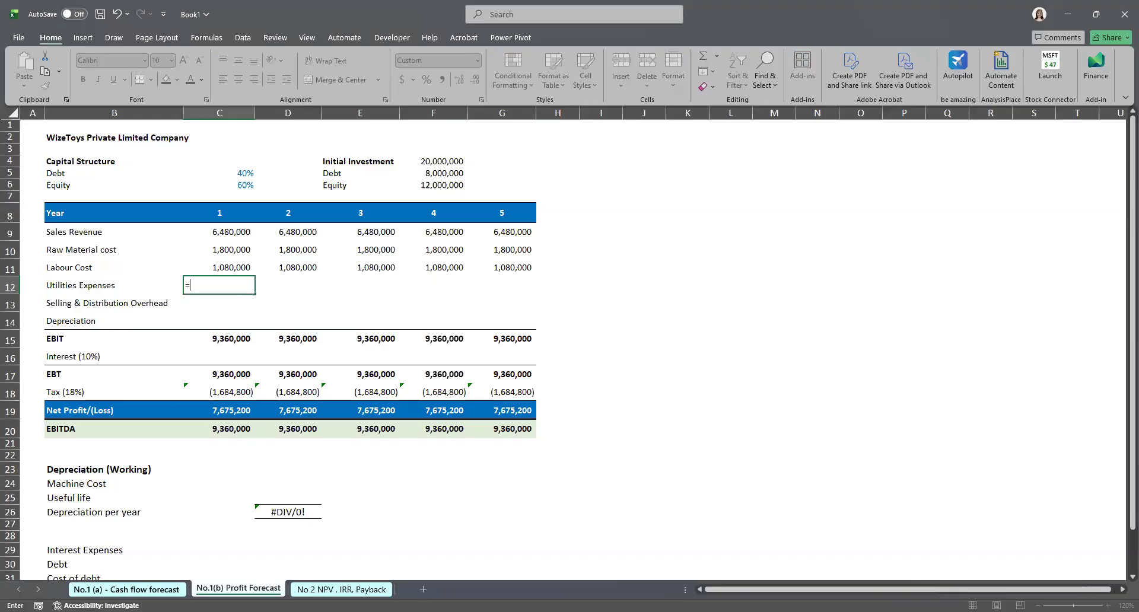
pyautogui.click(127, 589)
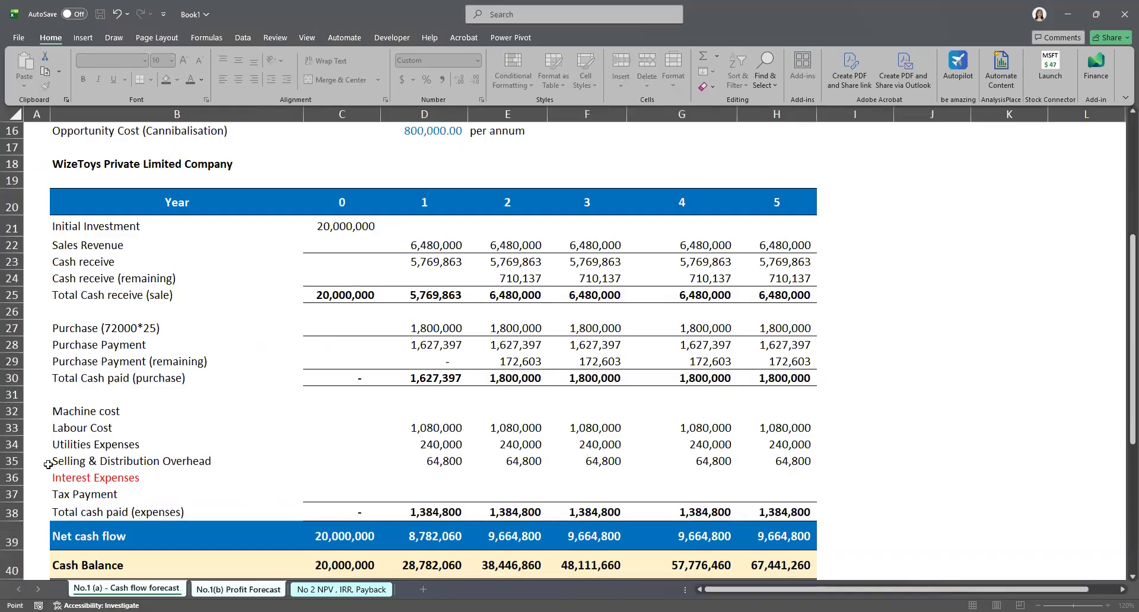
pyautogui.click(433, 462)
pyautogui.press('Return')
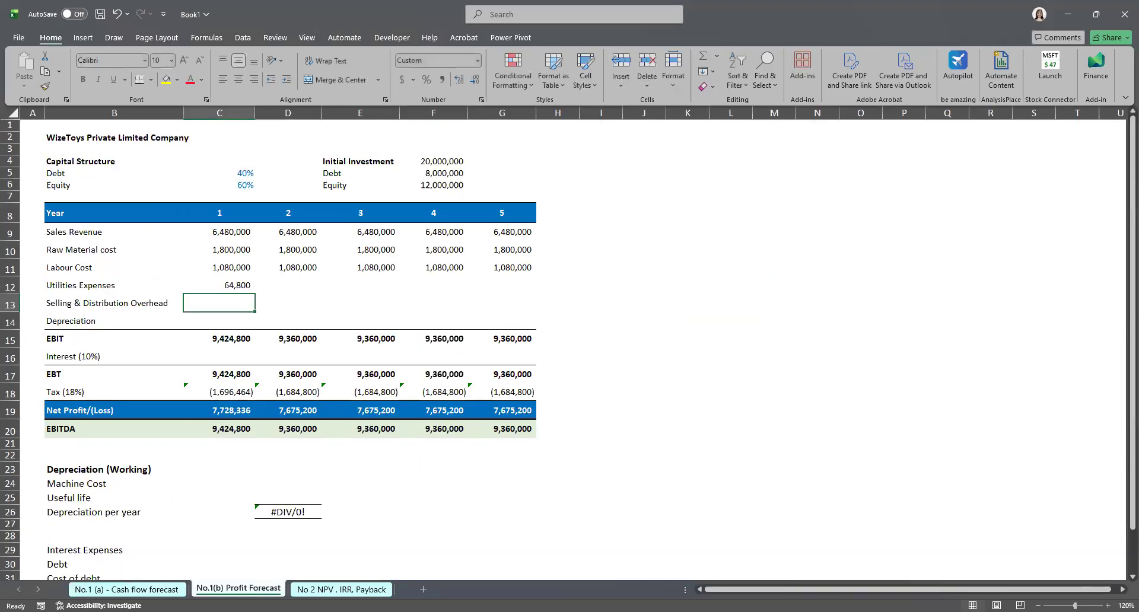
pyautogui.click(126, 589)
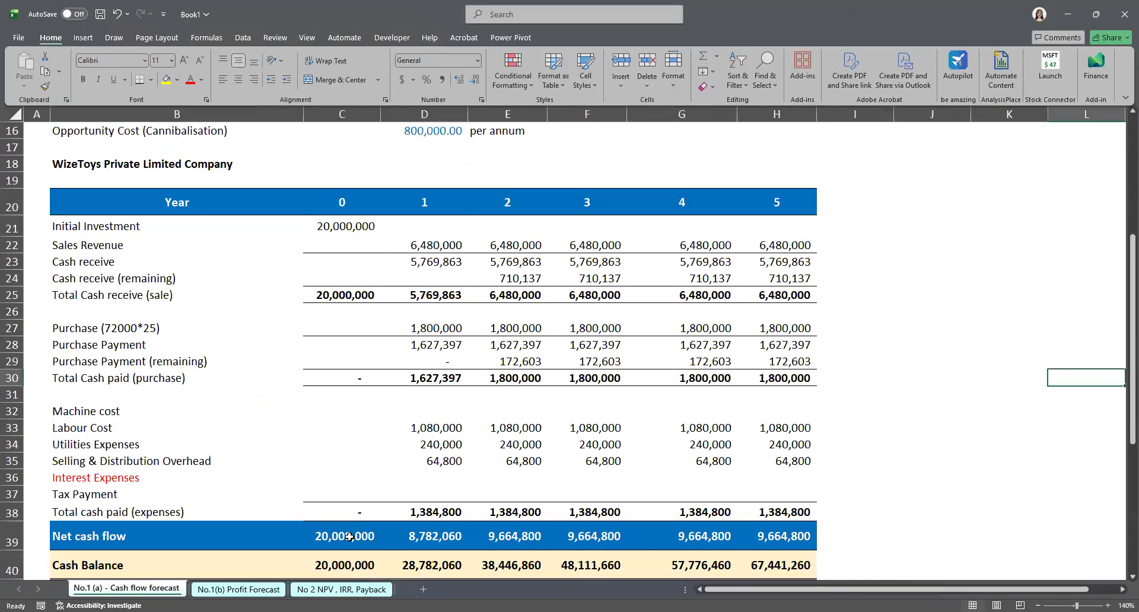
pyautogui.click(239, 589)
pyautogui.click(236, 287)
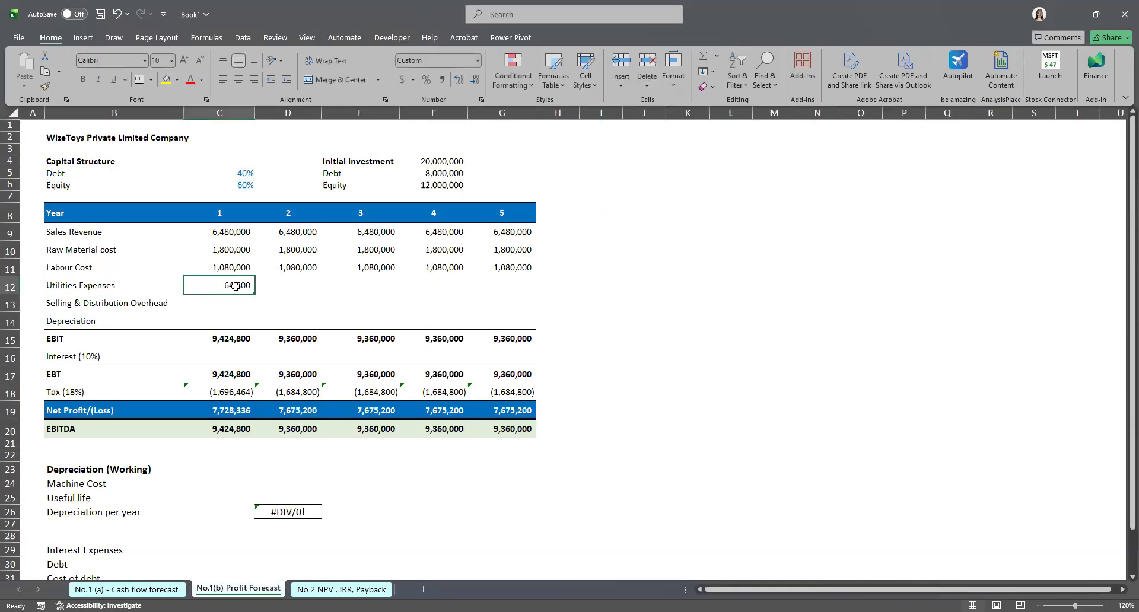
pyautogui.press('BackSpace')
# Step: Link year 1 utilities expenses to the cash flow forecast's utilities expenses and fill the formula across years 1 to 5
pyautogui.click(272, 349)
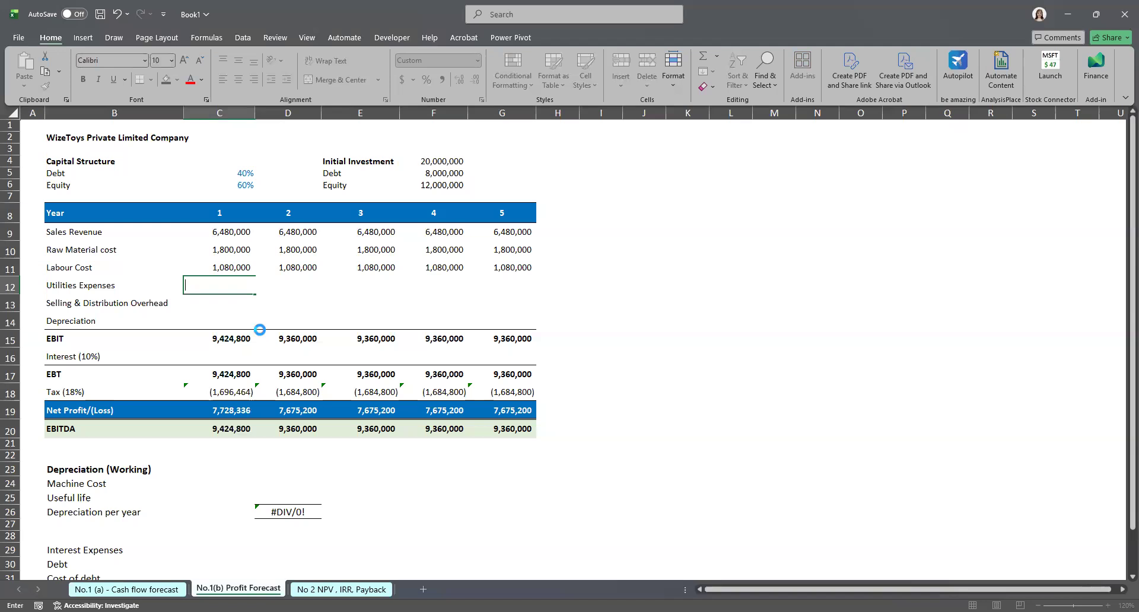
pyautogui.click(224, 282)
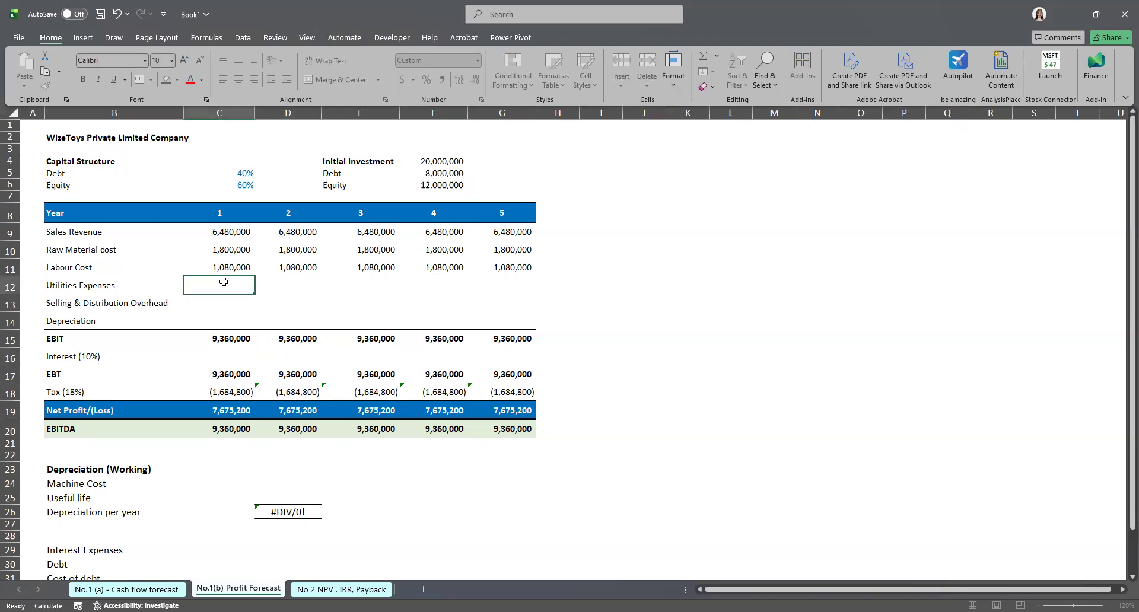
pyautogui.write('=')
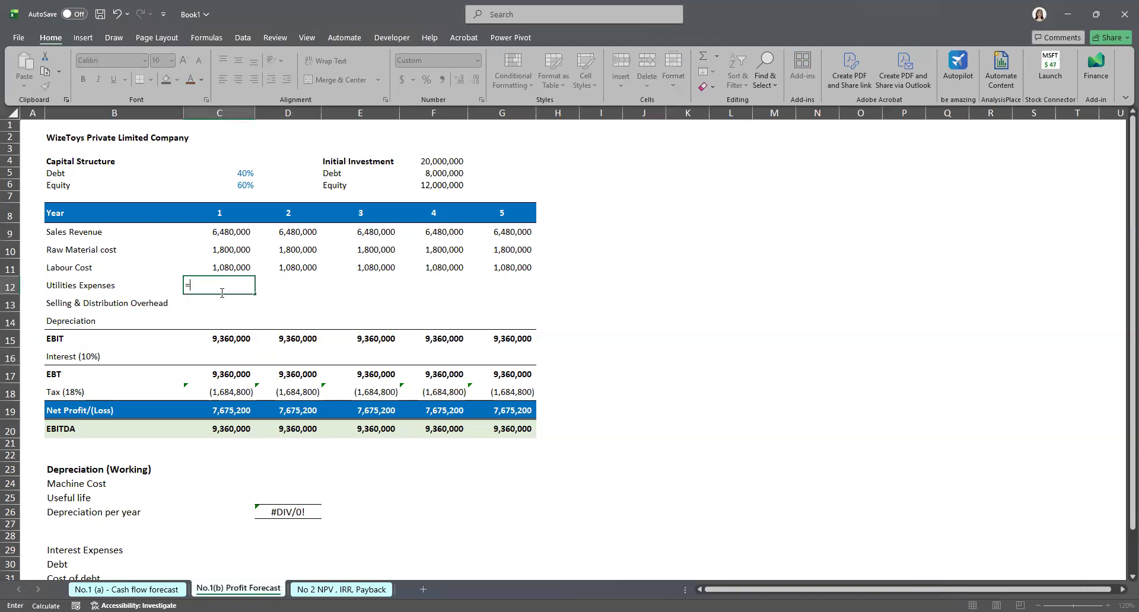
pyautogui.click(126, 589)
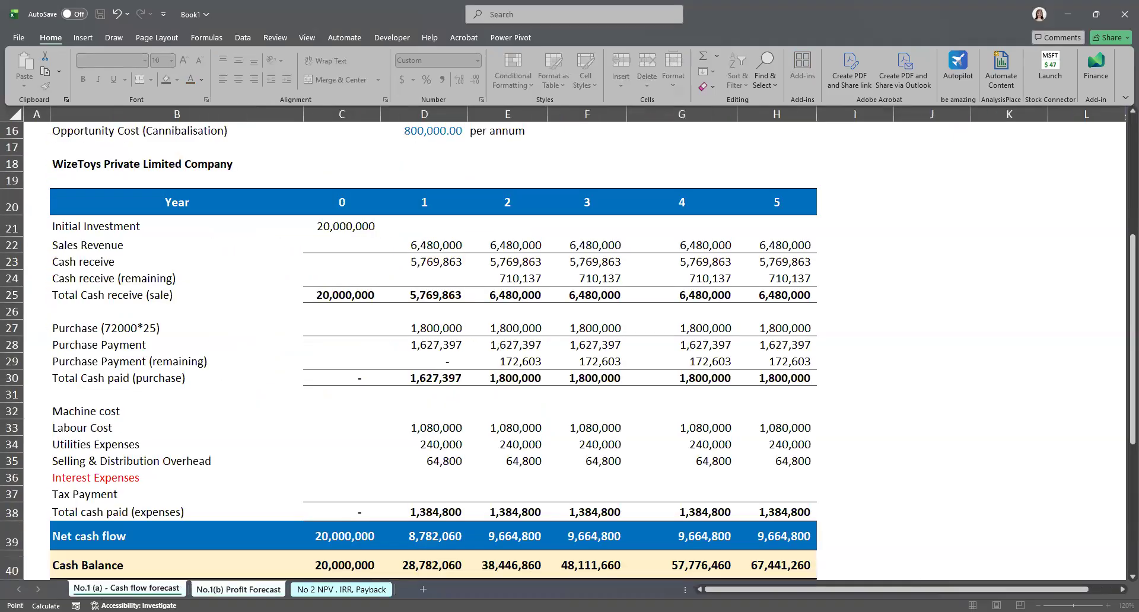
pyautogui.click(418, 446)
pyautogui.press('Return')
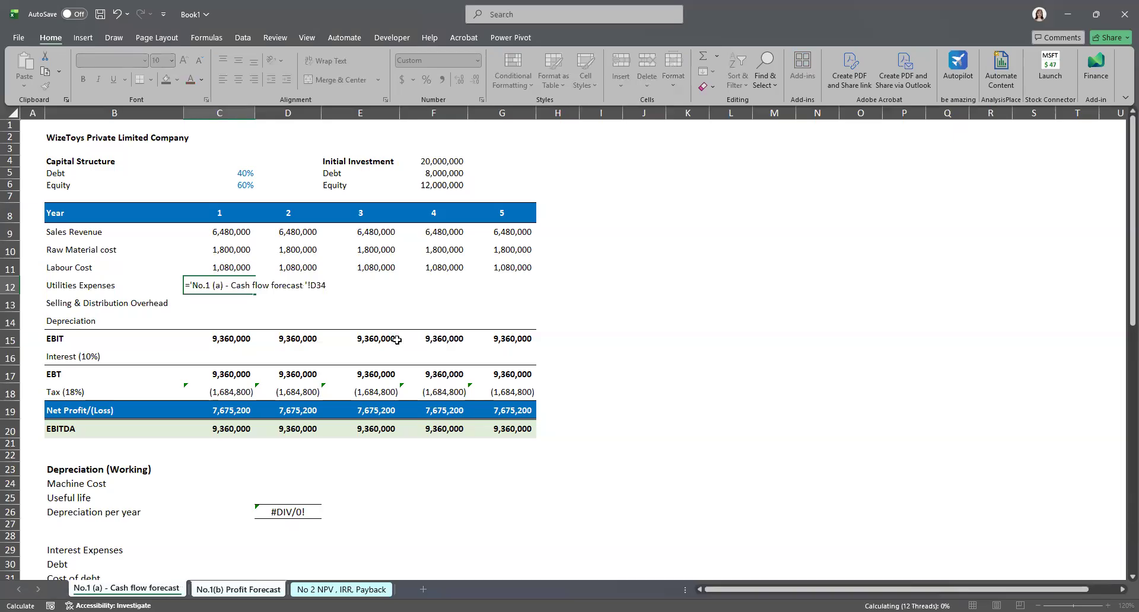
pyautogui.press('Up')
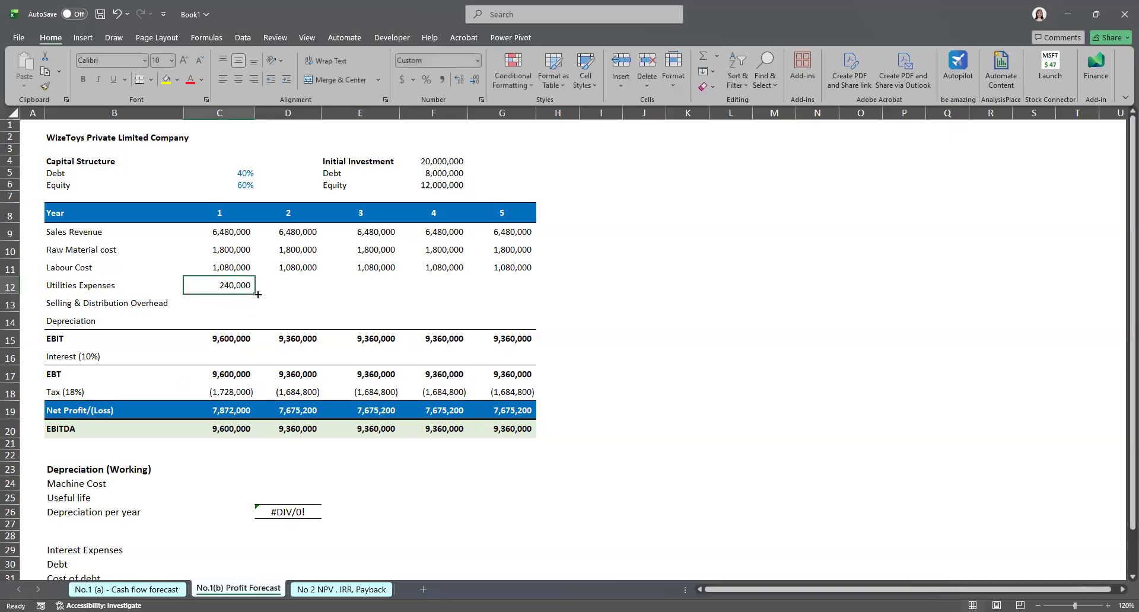
pyautogui.moveTo(258, 294); pyautogui.dragTo(522, 294)
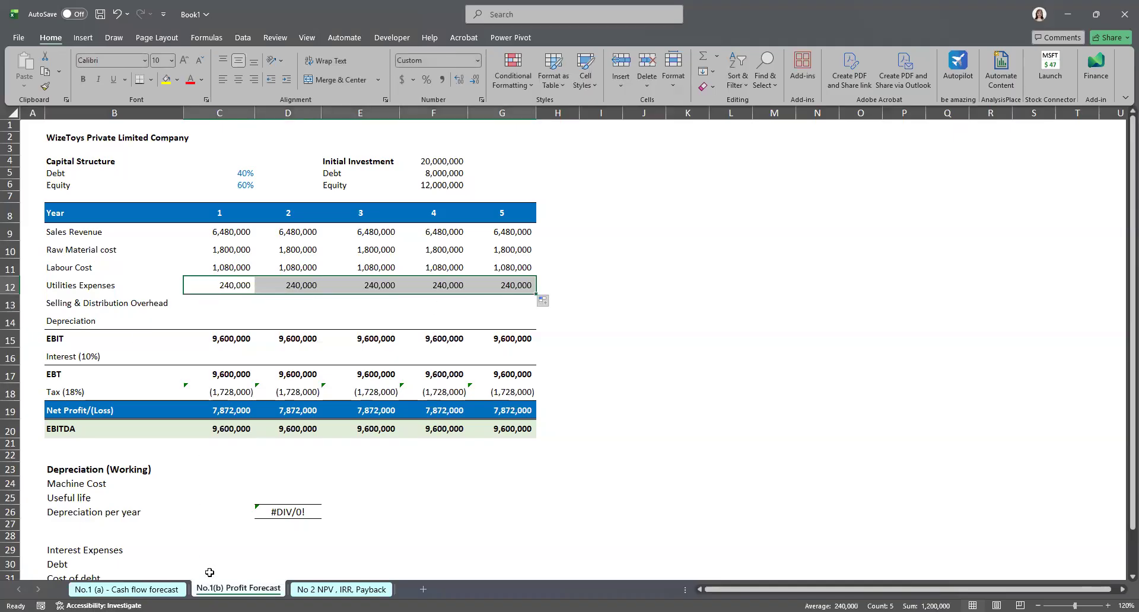
# Step: Link year 1 selling and distribution overhead to the cash flow forecast's figure and fill it across years 1 to 5
pyautogui.doubleClick(230, 305)
pyautogui.write('=')
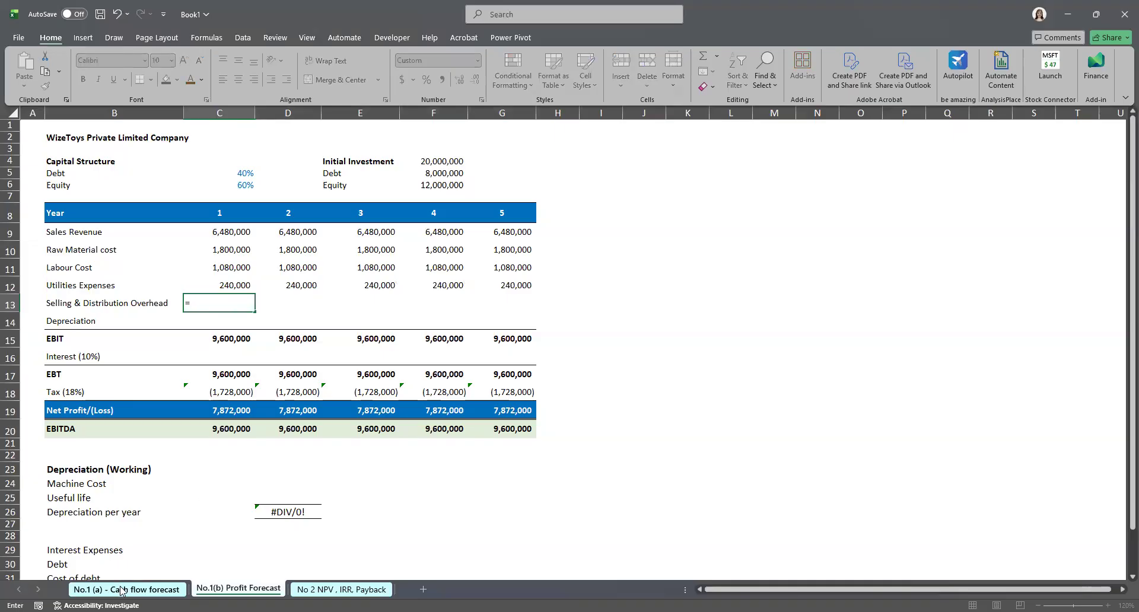
pyautogui.click(121, 589)
pyautogui.click(432, 462)
pyautogui.press('Return')
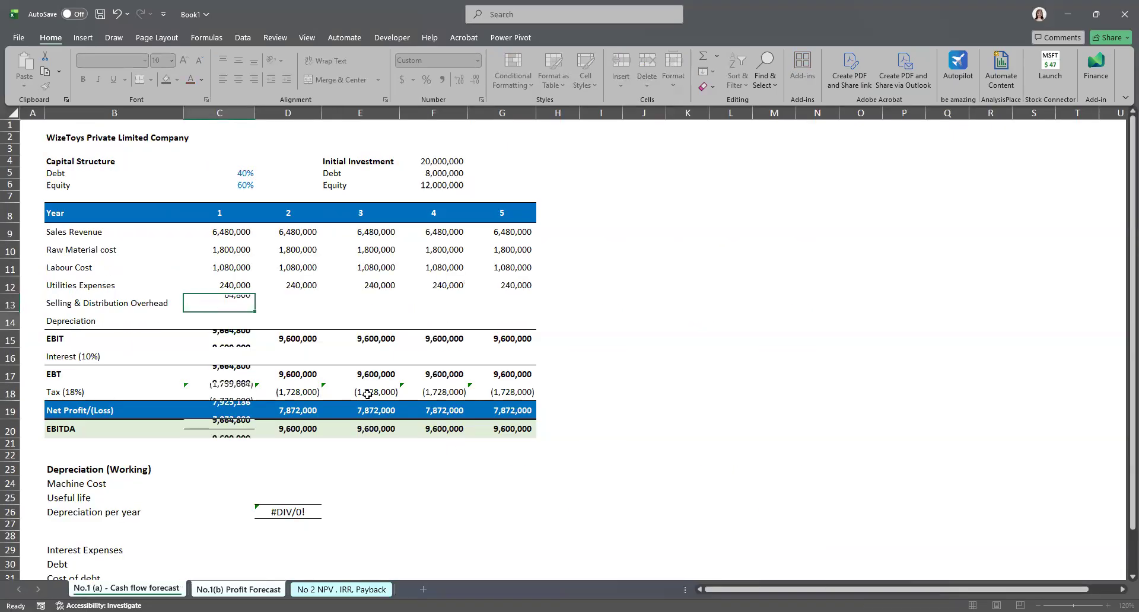
pyautogui.click(241, 305)
pyautogui.moveTo(255, 311); pyautogui.dragTo(500, 305)
pyautogui.moveTo(500, 305); pyautogui.dragTo(501, 305)
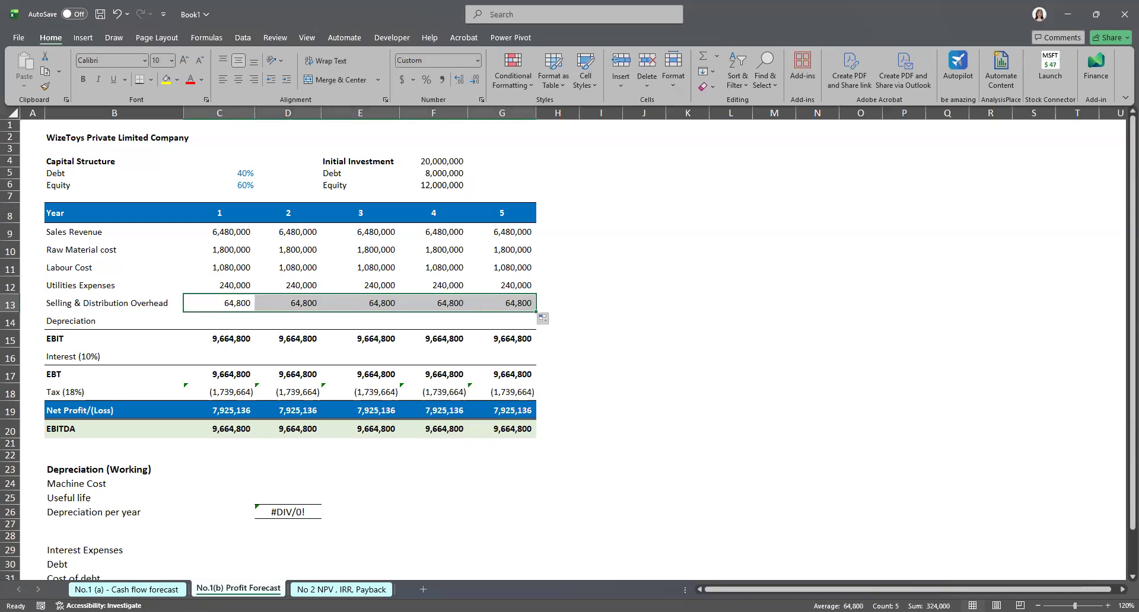
# Step: Link year 1 depreciation to the depreciation per year in the cash flow forecast's depreciation working
pyautogui.click(127, 589)
pyautogui.scroll(-6, 185, 486)
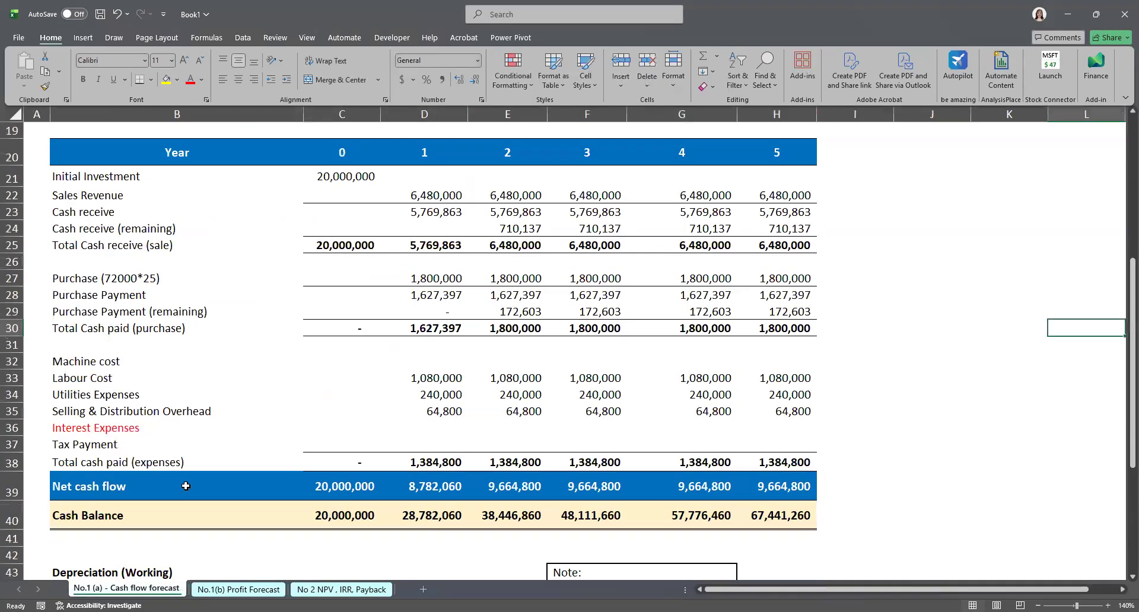
pyautogui.scroll(-3, 186, 486)
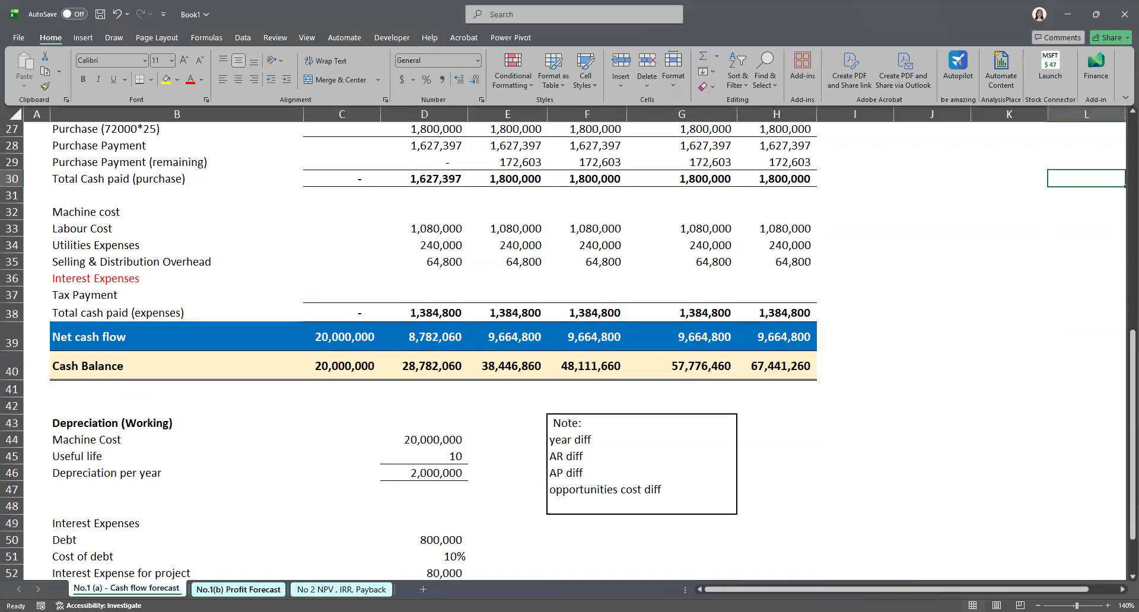
pyautogui.click(239, 589)
pyautogui.click(222, 323)
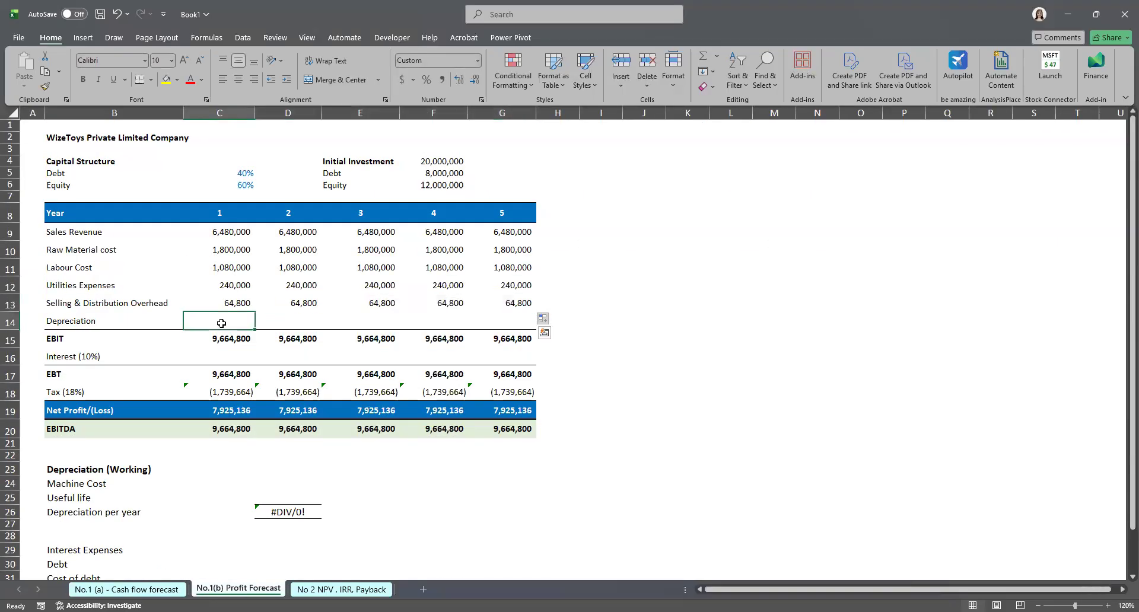
pyautogui.doubleClick(216, 323)
pyautogui.write('=')
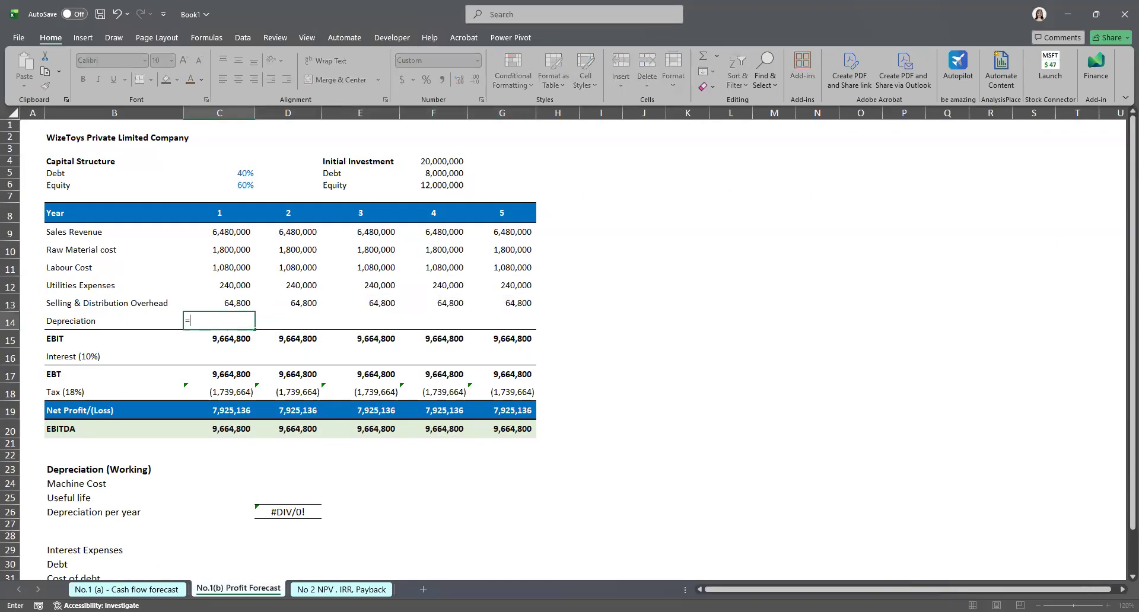
pyautogui.click(126, 589)
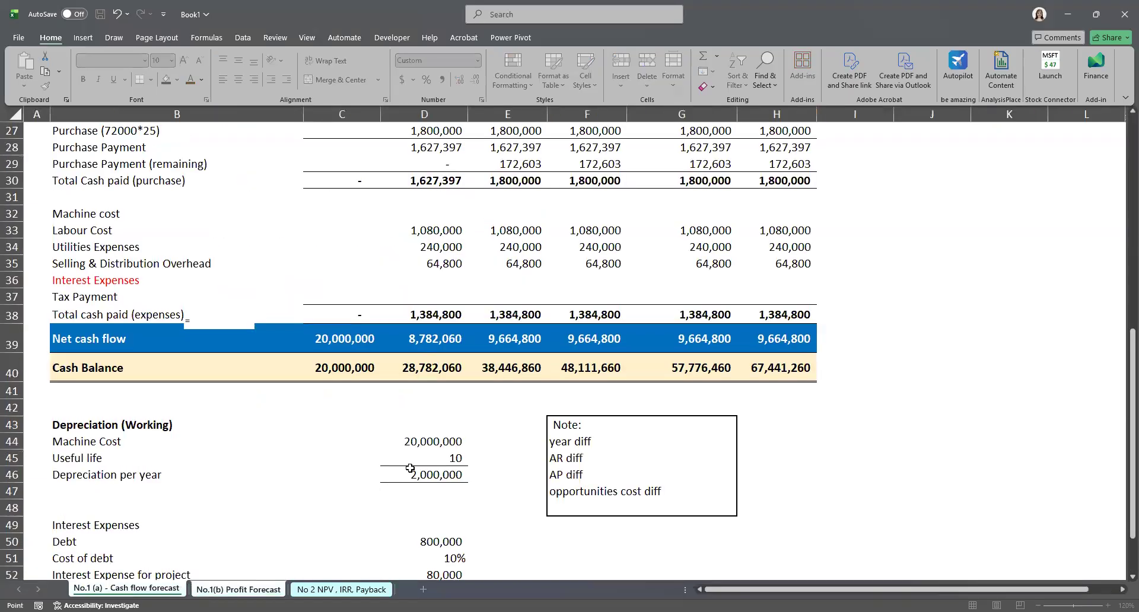
pyautogui.scroll(-1, 408, 469)
pyautogui.click(410, 426)
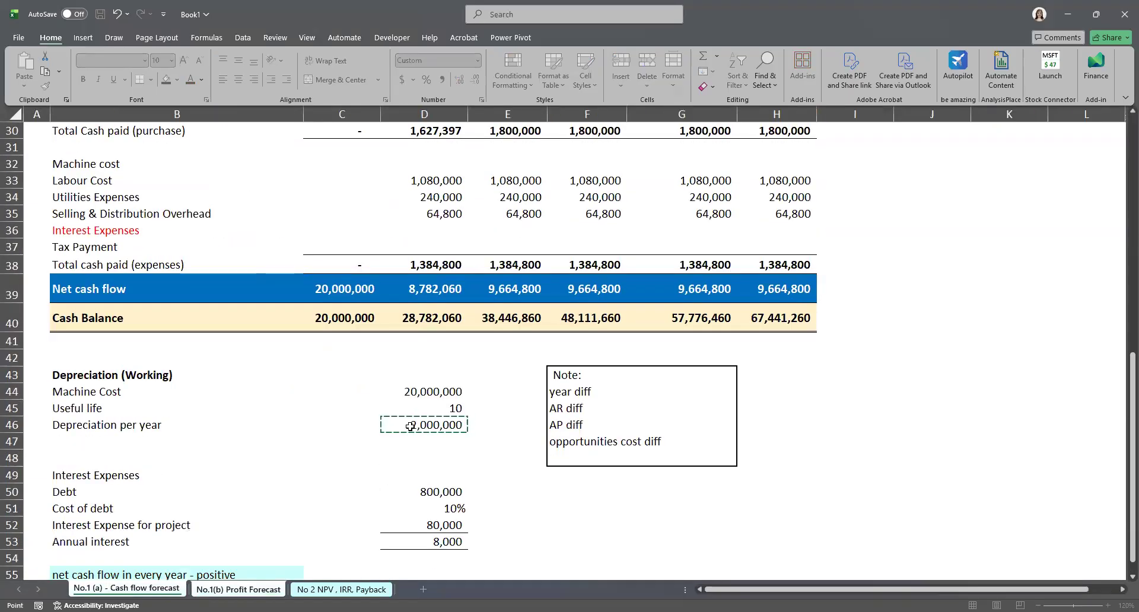
pyautogui.press('Return')
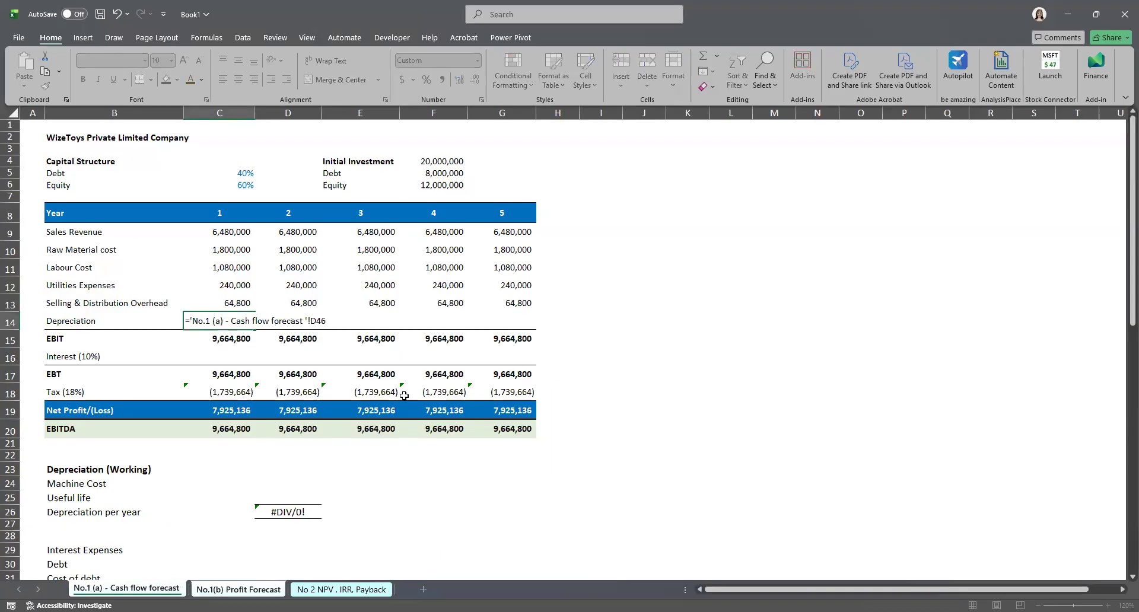
pyautogui.press('Return')
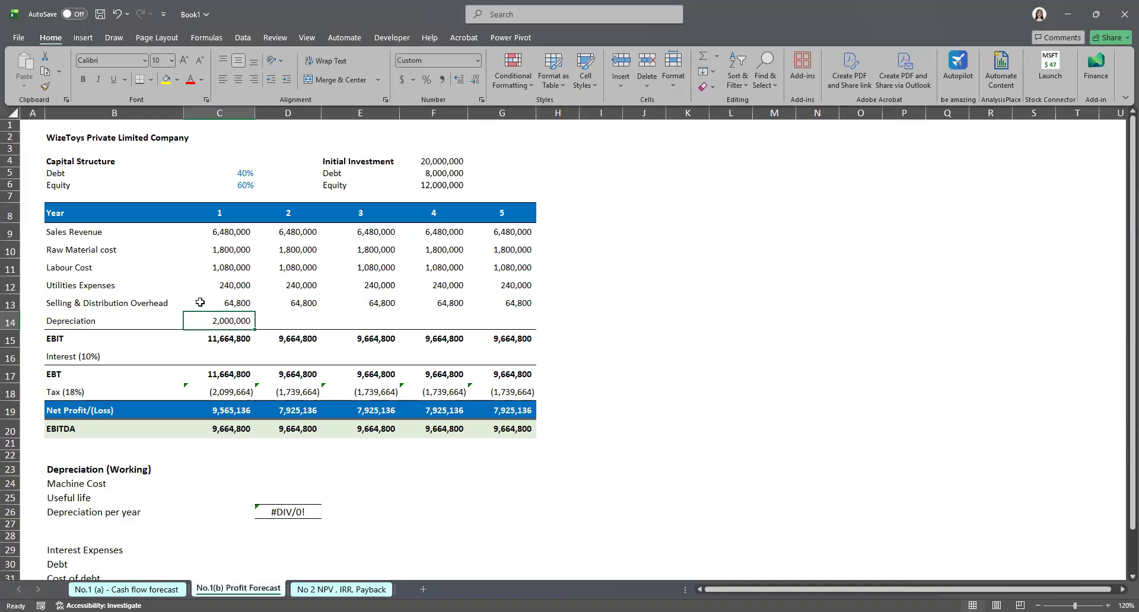
# Step: Copy the year 1 depreciation, paste it as a value into year 2, and fill it across years 2 to 5
pyautogui.hotkey('ctrl', 'c')
pyautogui.click(300, 324)
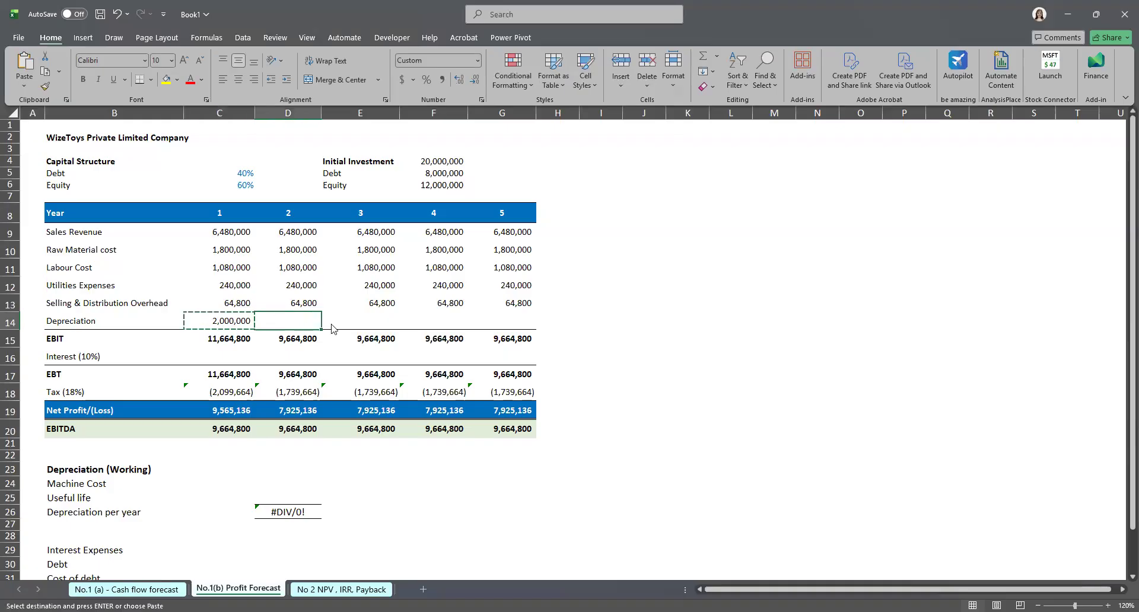
pyautogui.rightClick(302, 324)
pyautogui.click(336, 325)
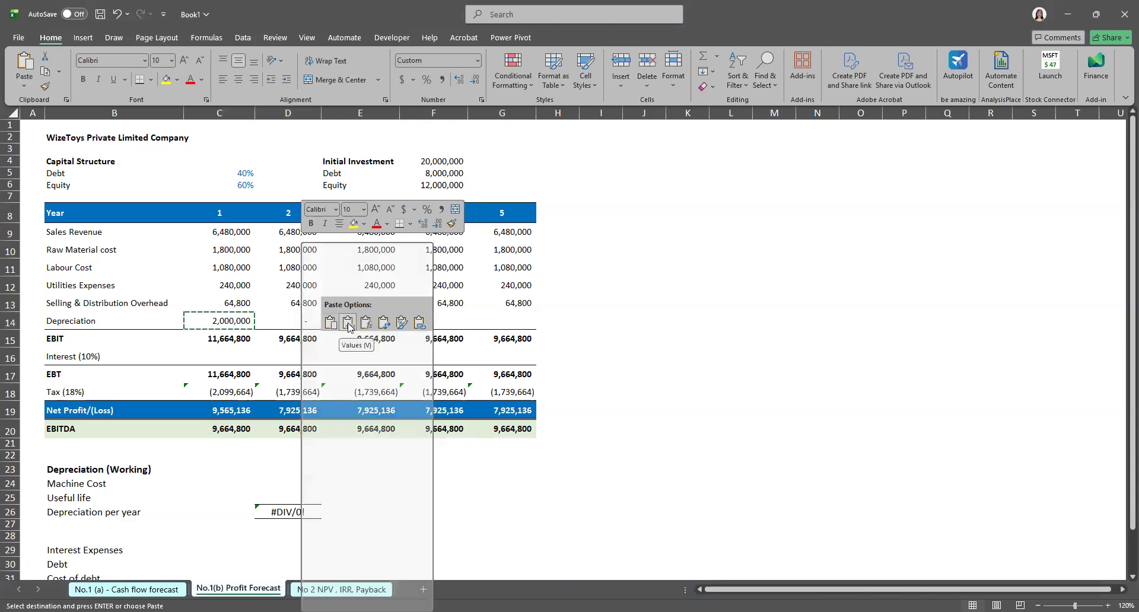
pyautogui.click(349, 324)
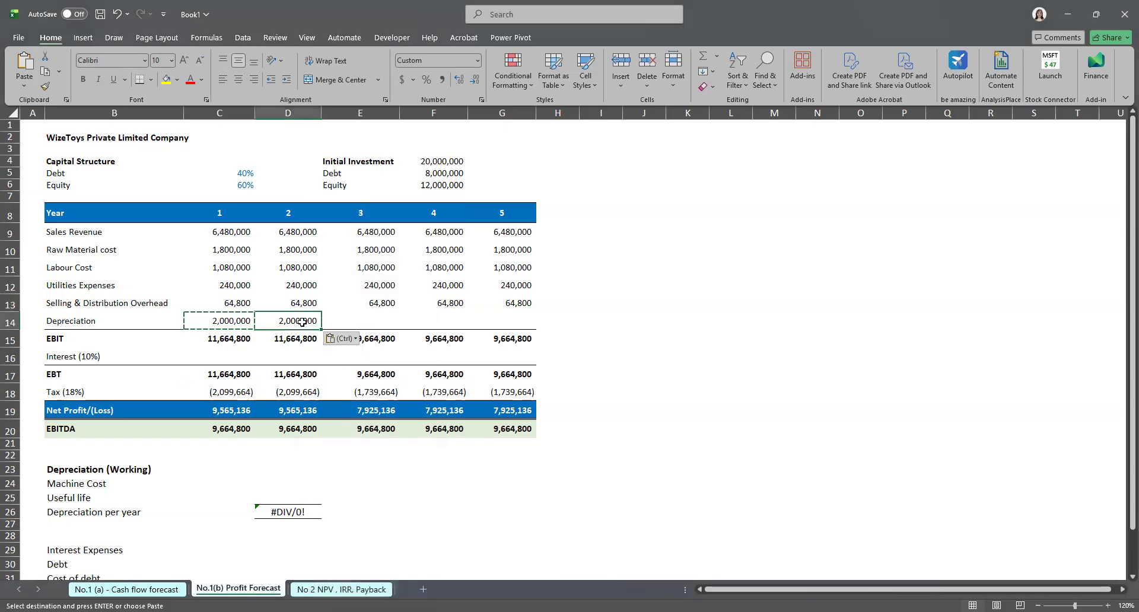
pyautogui.moveTo(322, 327); pyautogui.dragTo(499, 323)
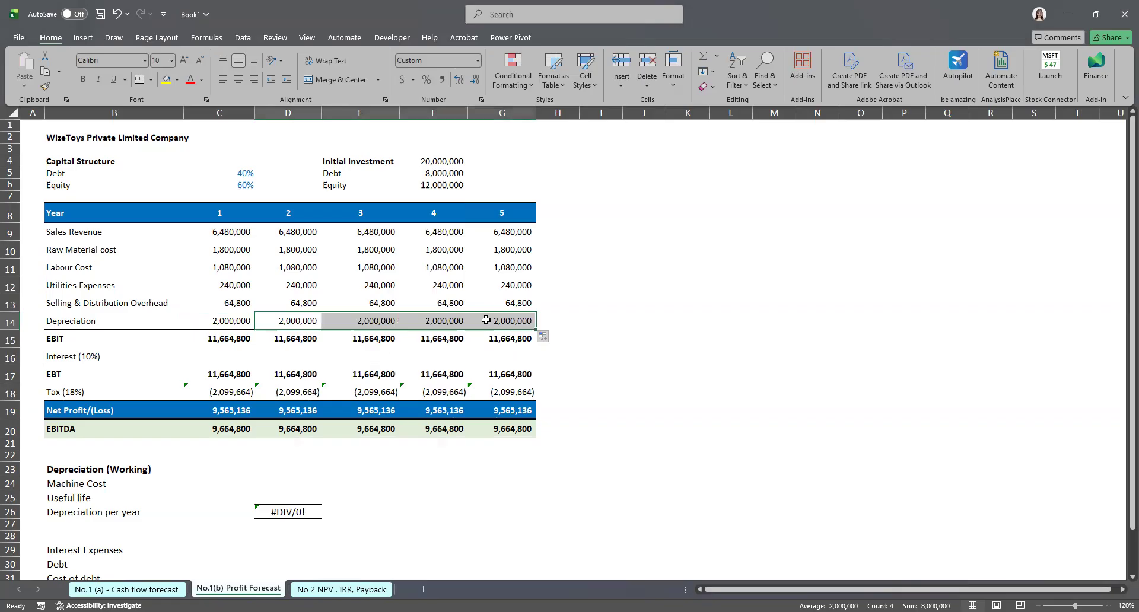
# Step: Link year 1 interest to the annual interest in the cash flow forecast's interest expenses working
pyautogui.click(225, 360)
pyautogui.doubleClick(228, 359)
pyautogui.write('=')
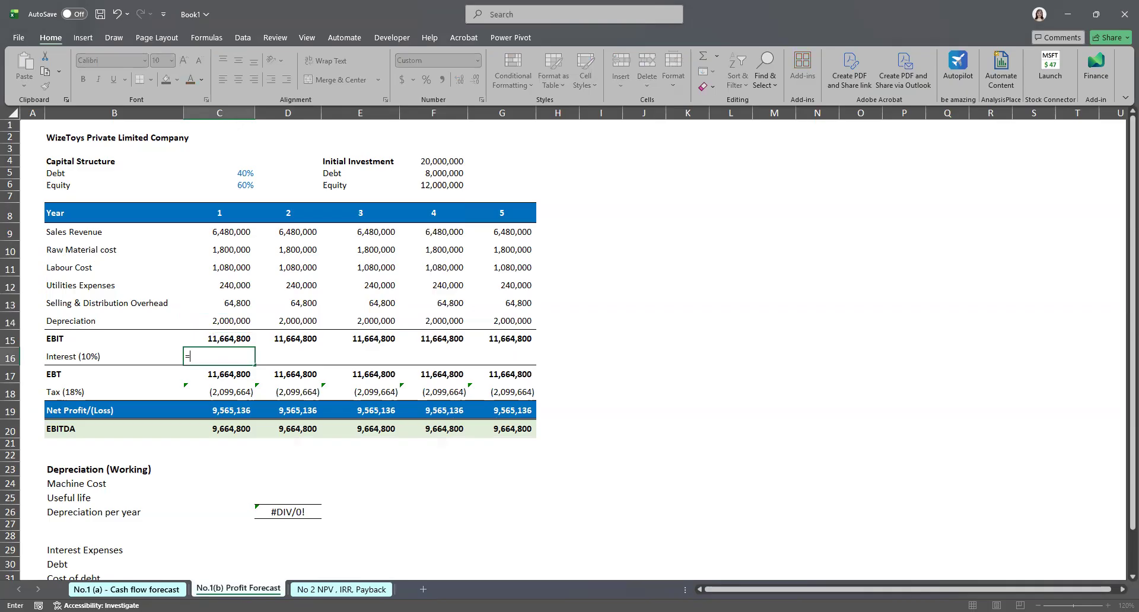
pyautogui.click(127, 589)
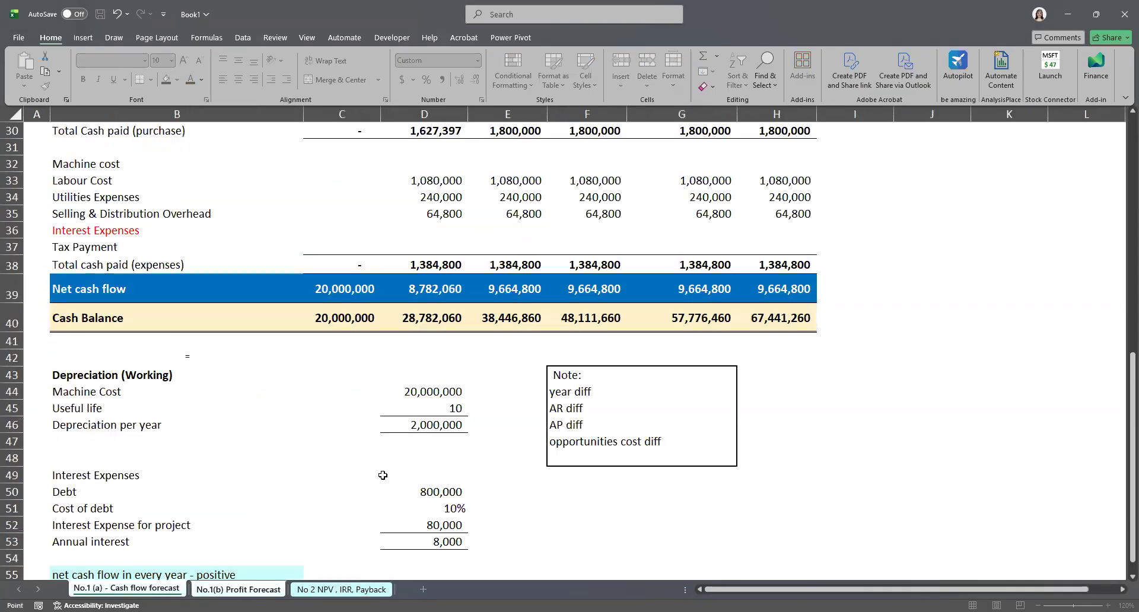
pyautogui.scroll(-1, 383, 475)
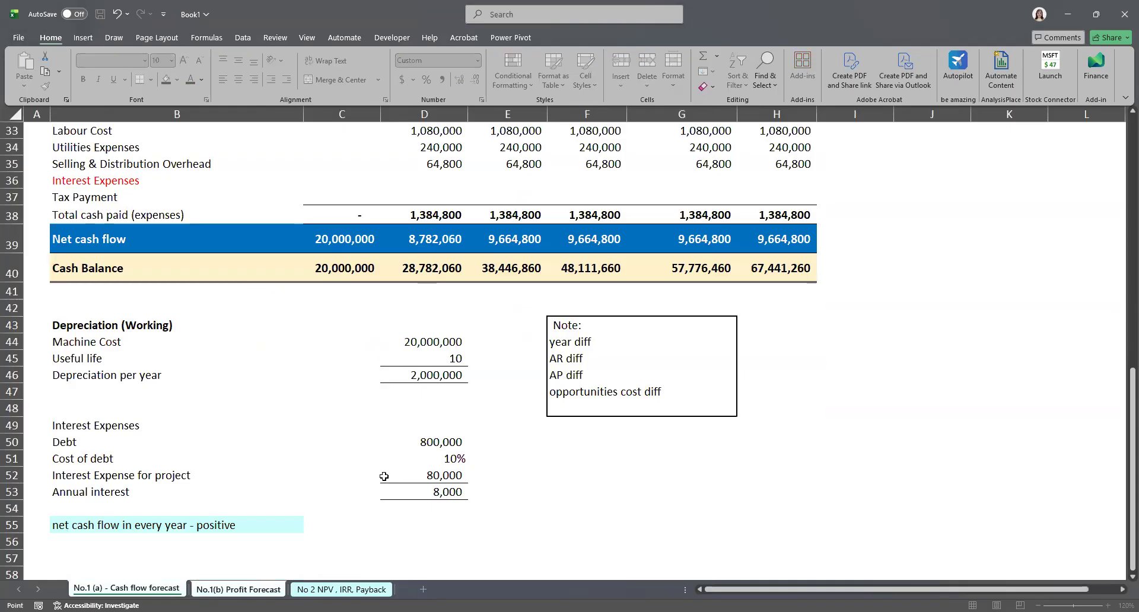
pyautogui.click(407, 491)
pyautogui.press('Return')
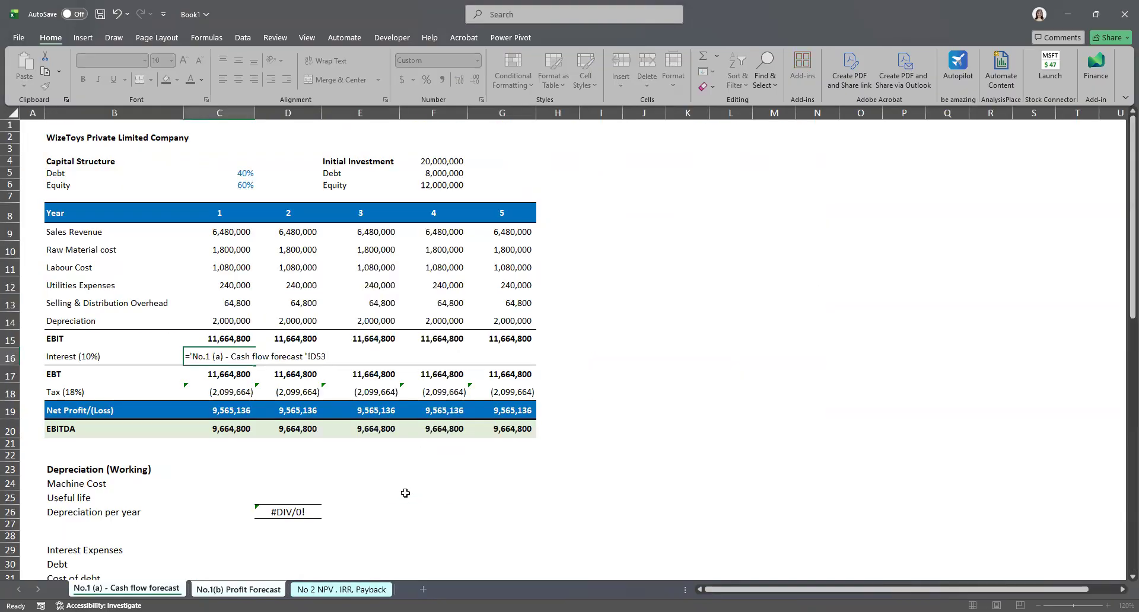
pyautogui.click(231, 360)
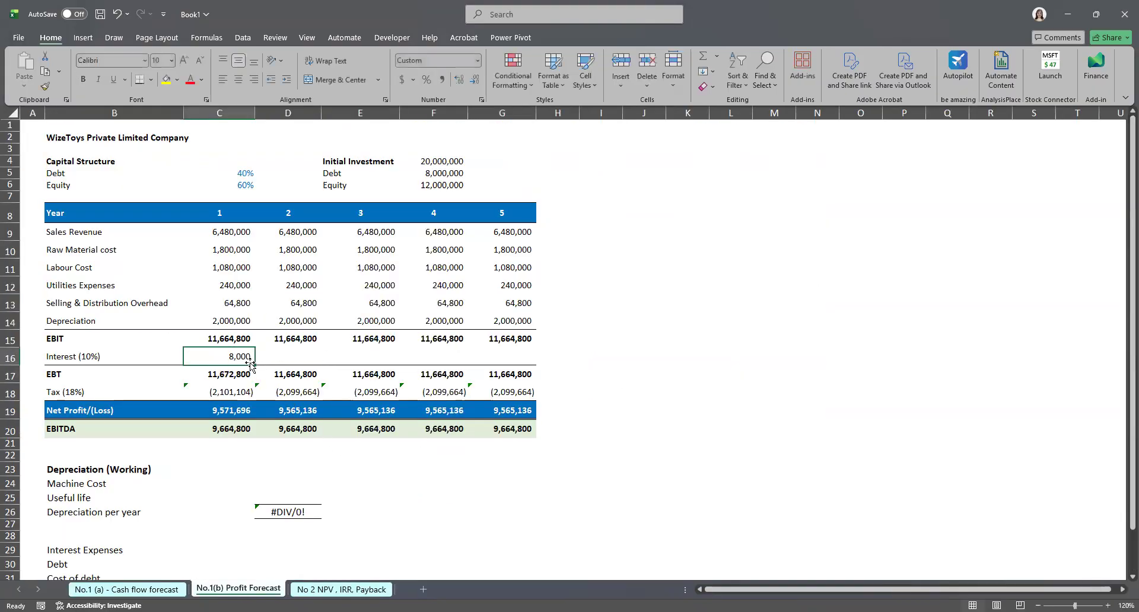
pyautogui.moveTo(256, 365); pyautogui.dragTo(502, 357)
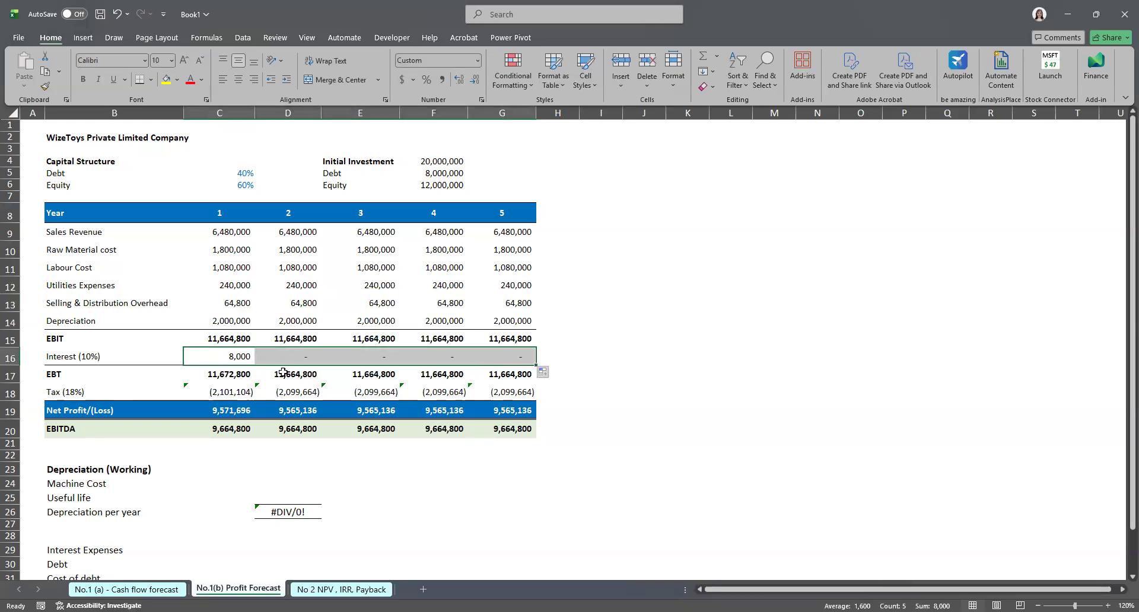
pyautogui.hotkey('ctrl', 'z')
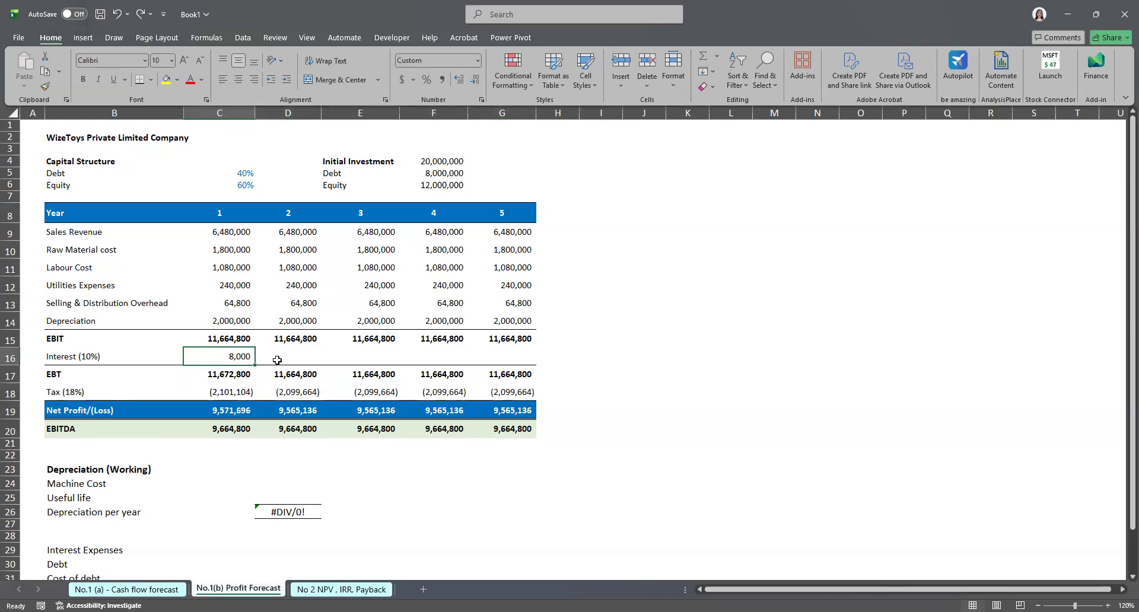
# Step: Link the cash flow forecast's debt in the interest expenses working to the machine cost
pyautogui.rightClick(235, 357)
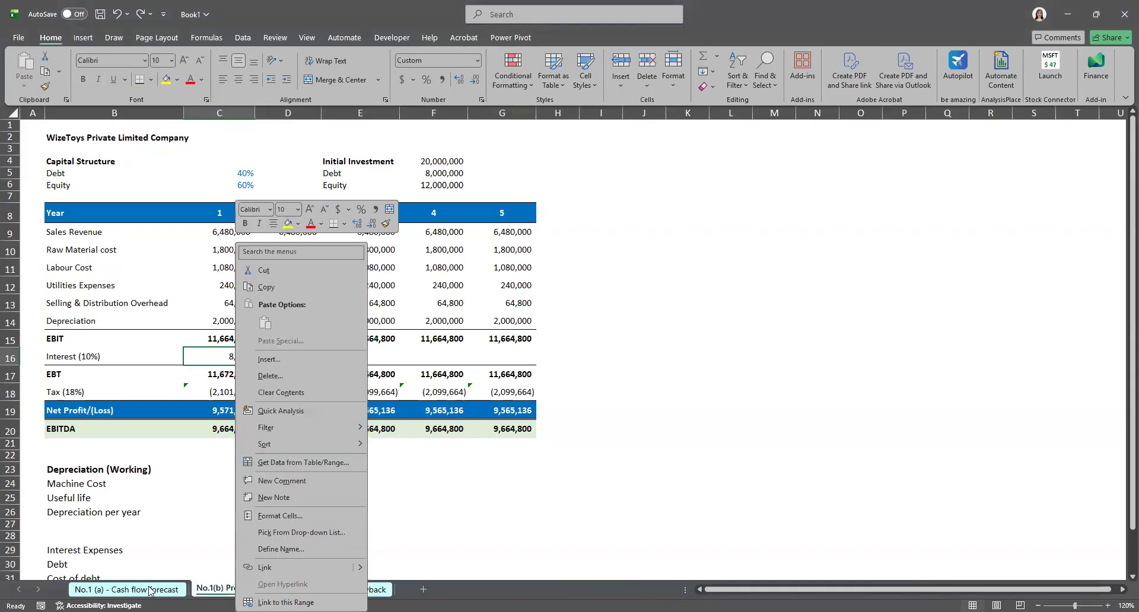
pyautogui.click(127, 589)
pyautogui.click(422, 441)
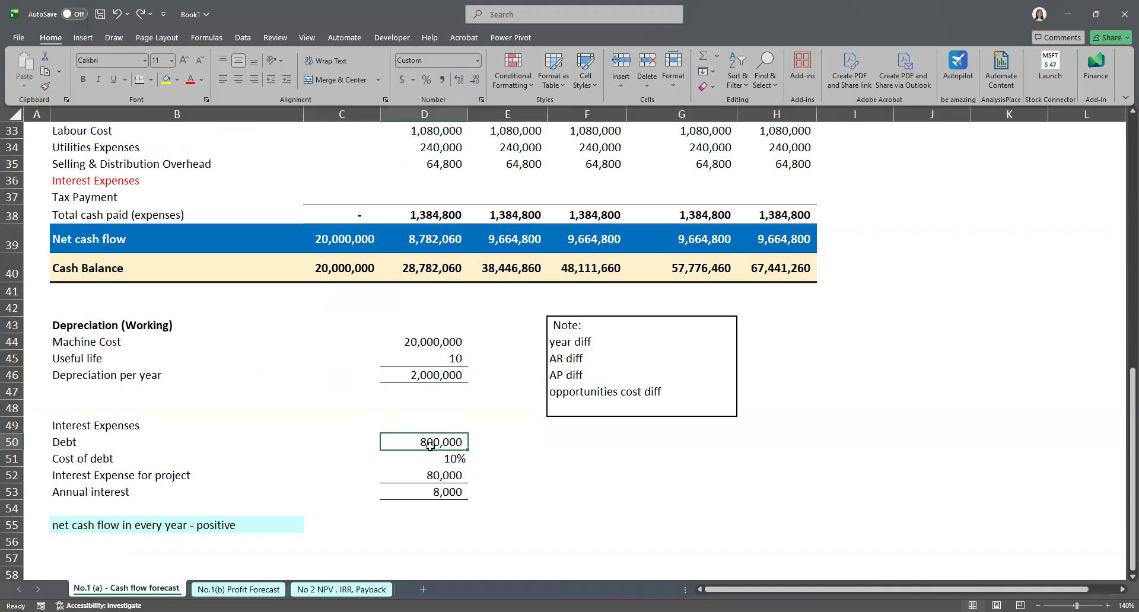
pyautogui.doubleClick(429, 441)
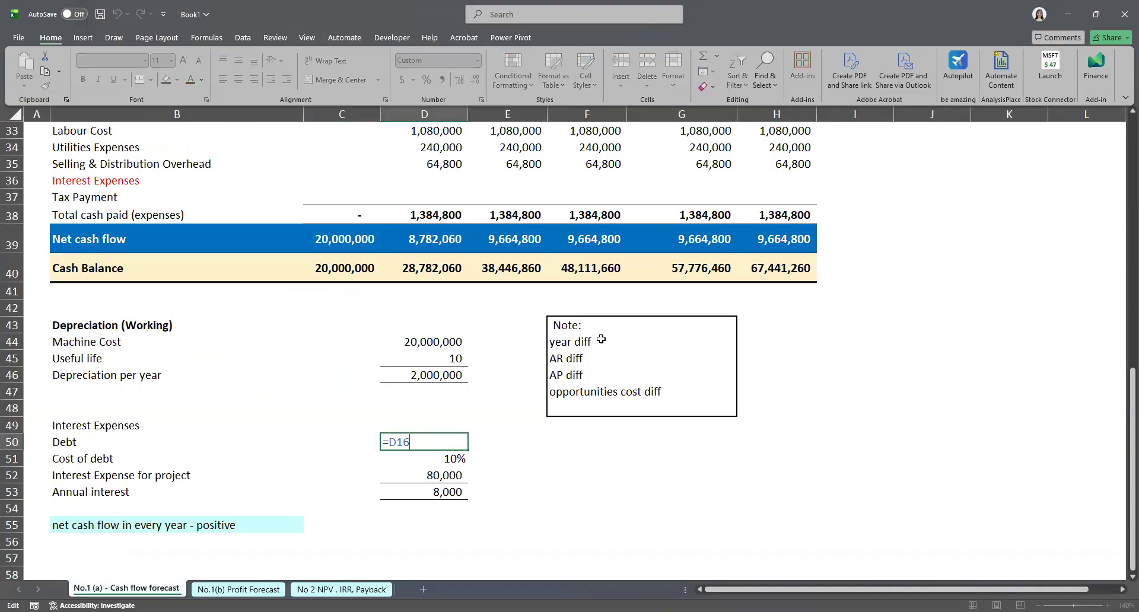
pyautogui.scroll(1, 621, 340)
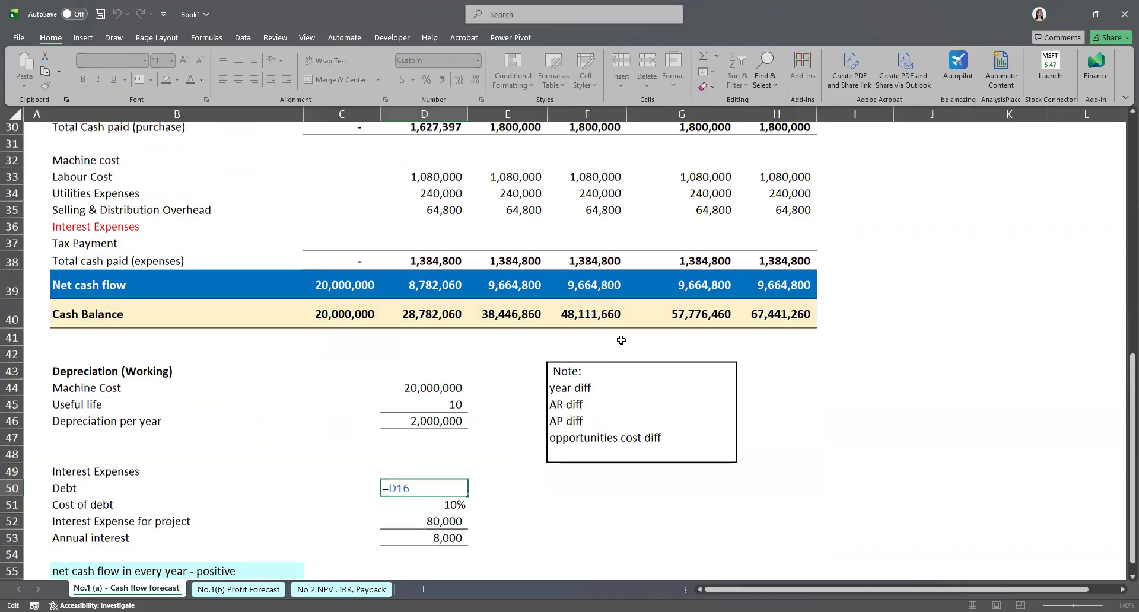
pyautogui.scroll(10, 622, 340)
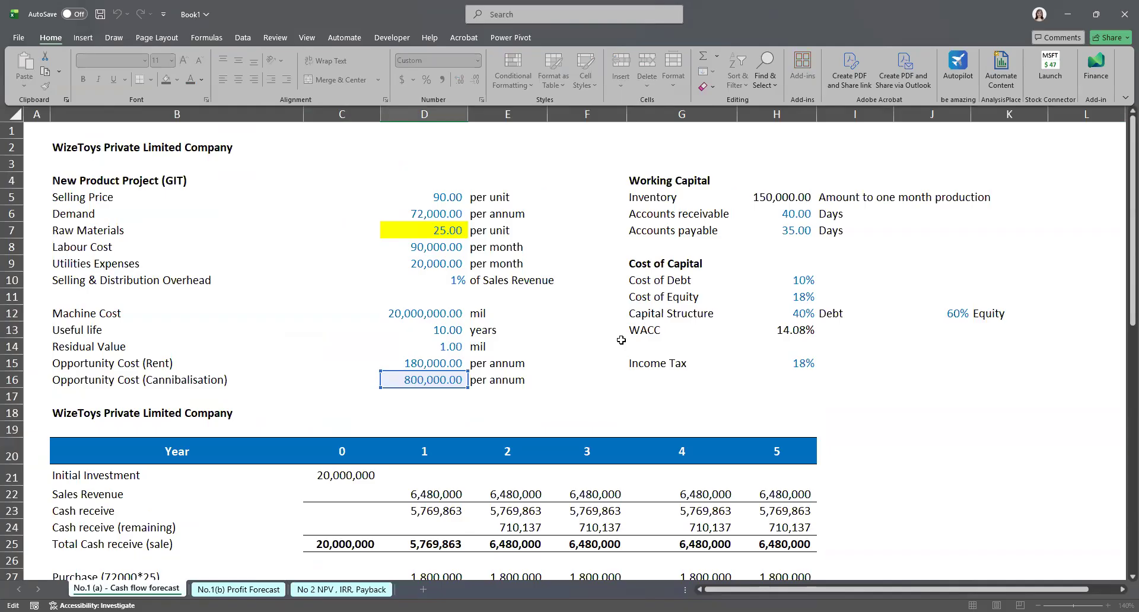
pyautogui.scroll(-5, 622, 340)
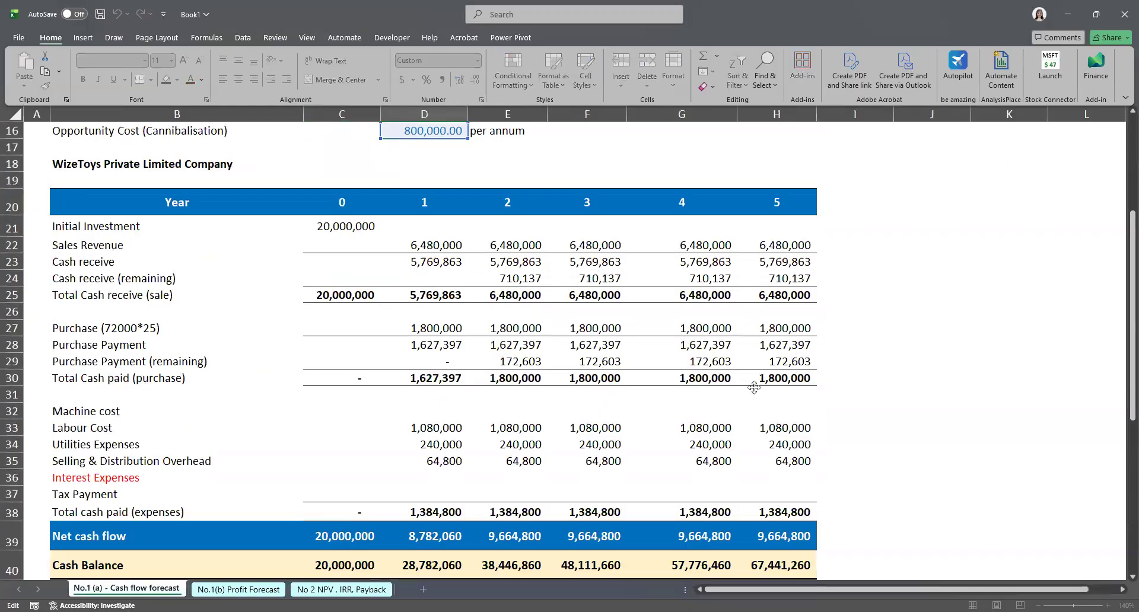
pyautogui.scroll(-6, 521, 452)
pyautogui.moveTo(425, 441); pyautogui.dragTo(375, 438)
pyautogui.write('=')
pyautogui.scroll(9, 374, 439)
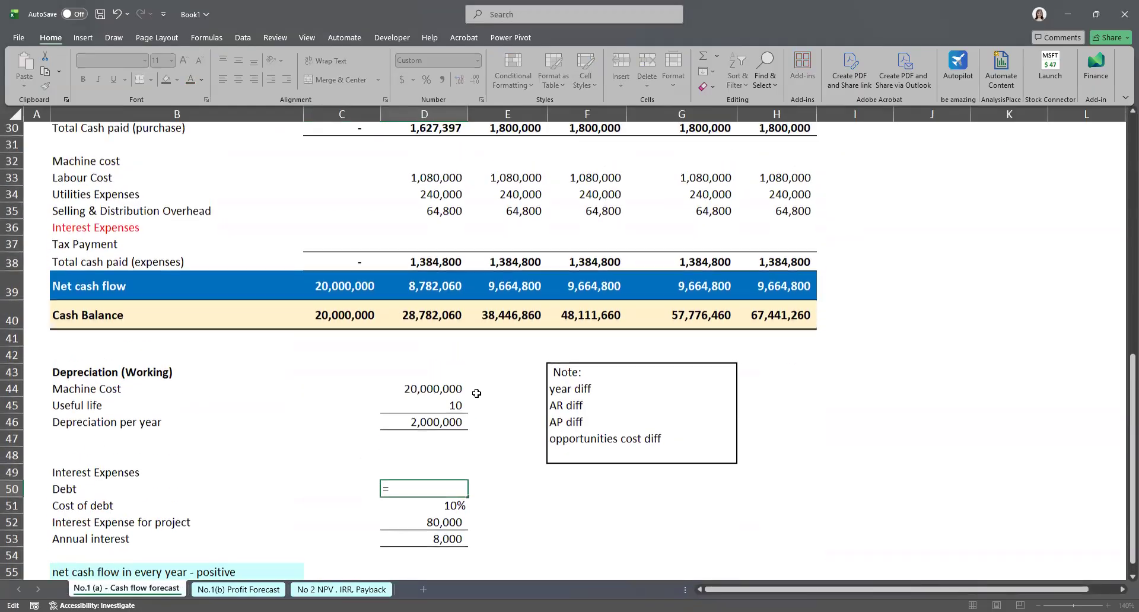
pyautogui.scroll(1, 348, 361)
pyautogui.click(408, 265)
pyautogui.press('Return')
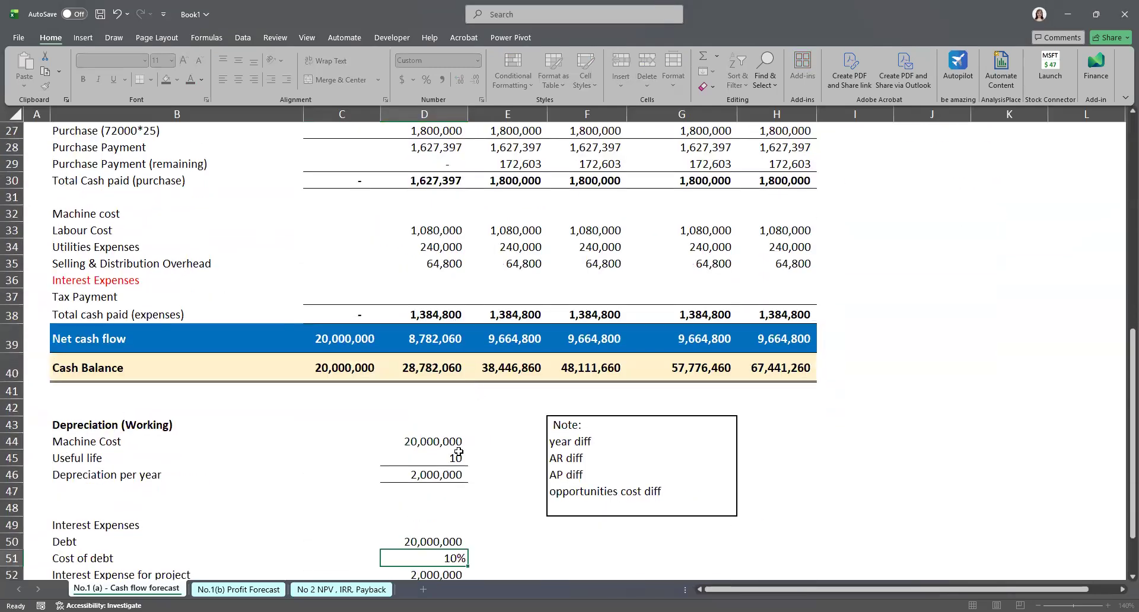
# Step: Change the debt formula to the machine cost multiplied by 40%
pyautogui.doubleClick(431, 440)
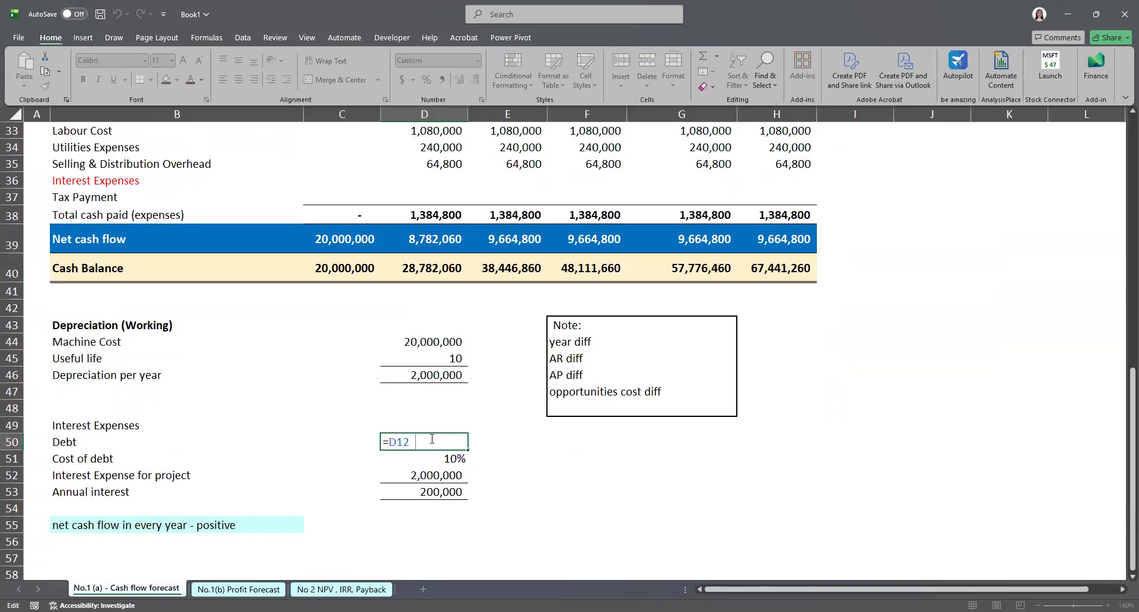
pyautogui.write('*40%')
pyautogui.press('Return')
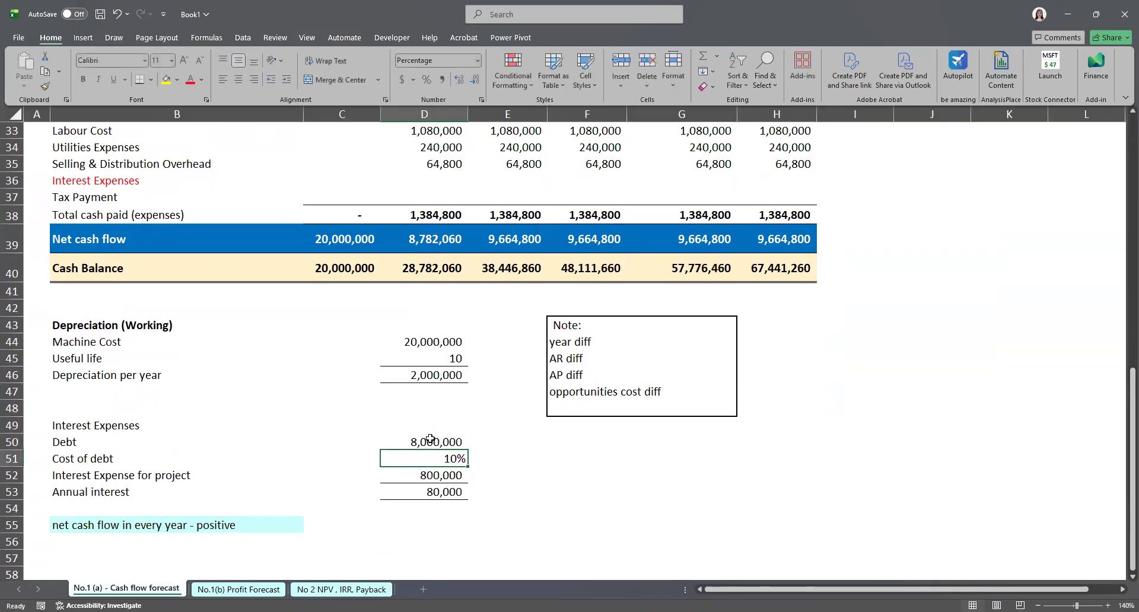
pyautogui.click(656, 489)
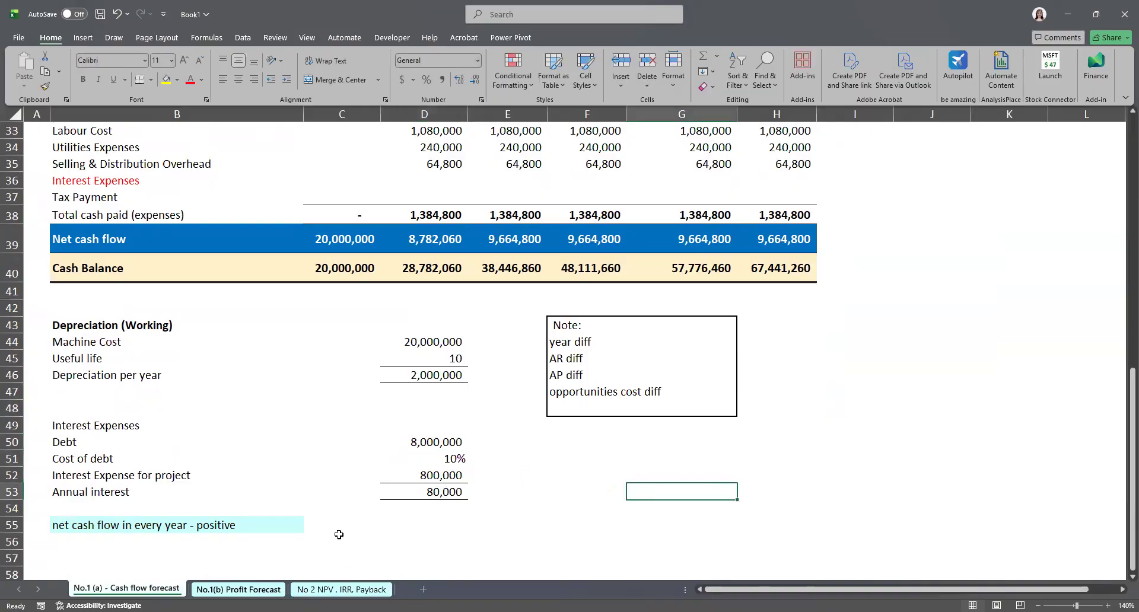
# Step: Copy the year 1 interest and paste it as values into years 2 to 5
pyautogui.click(277, 590)
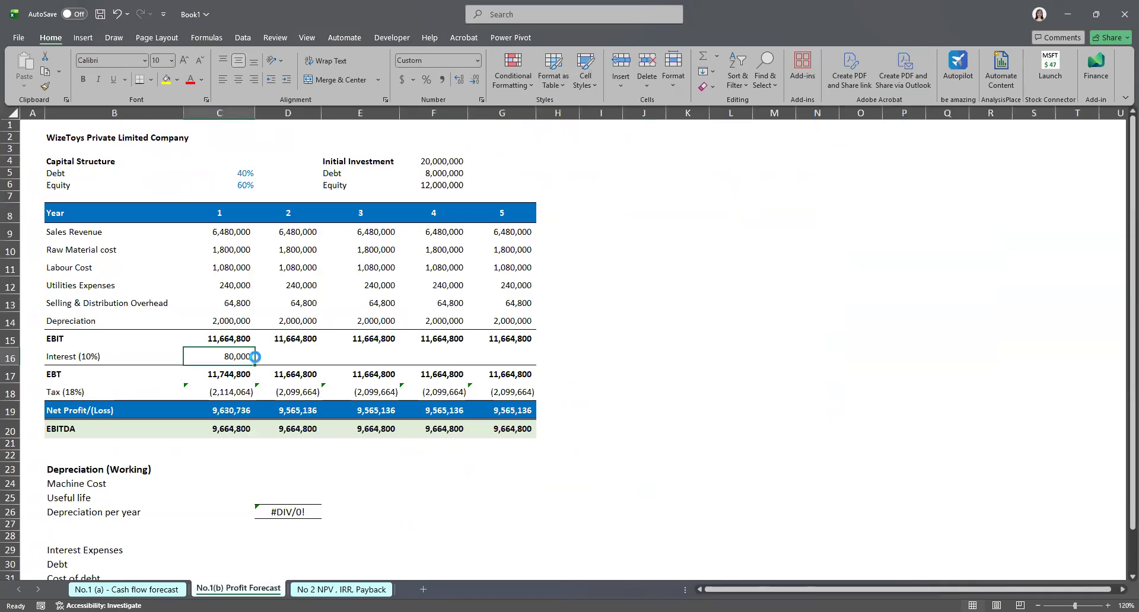
pyautogui.hotkey('ctrl', 'c')
pyautogui.click(279, 355)
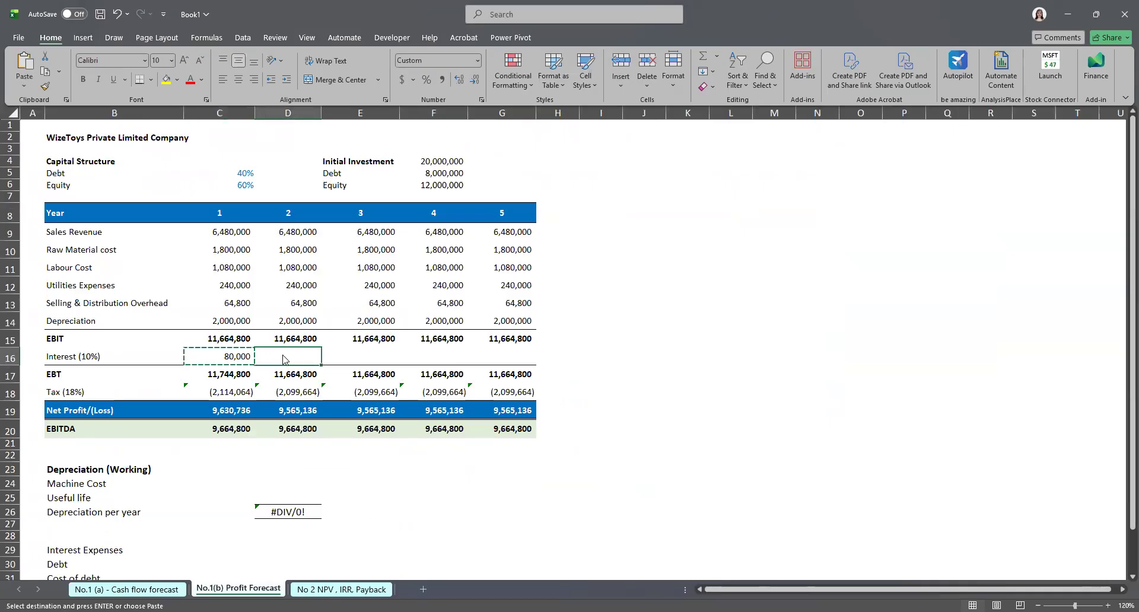
pyautogui.rightClick(284, 360)
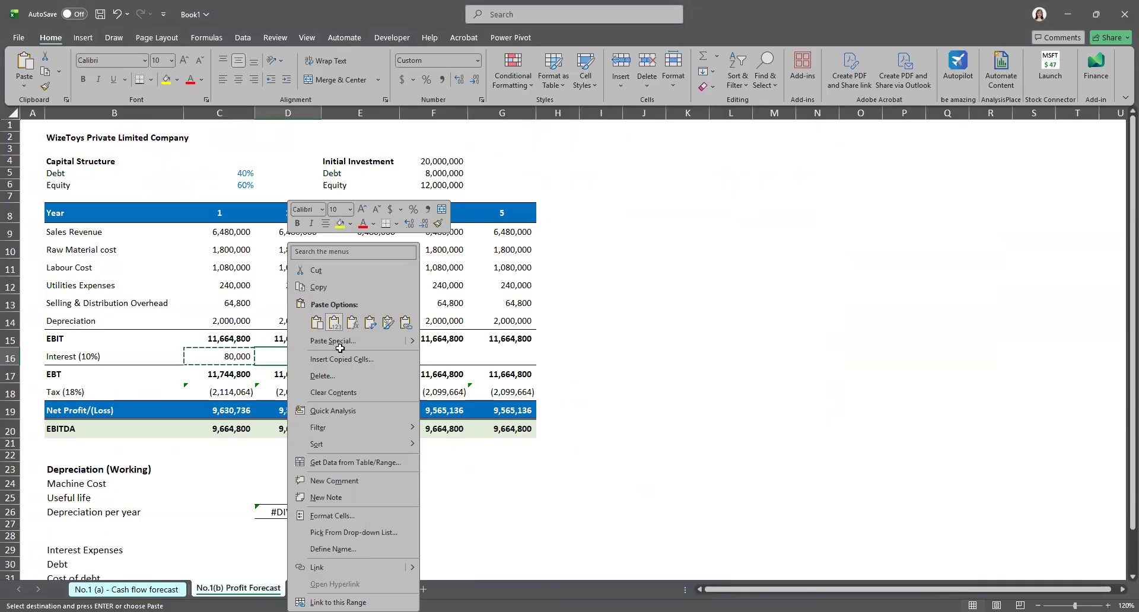
pyautogui.click(335, 322)
pyautogui.click(358, 356)
pyautogui.rightClick(359, 356)
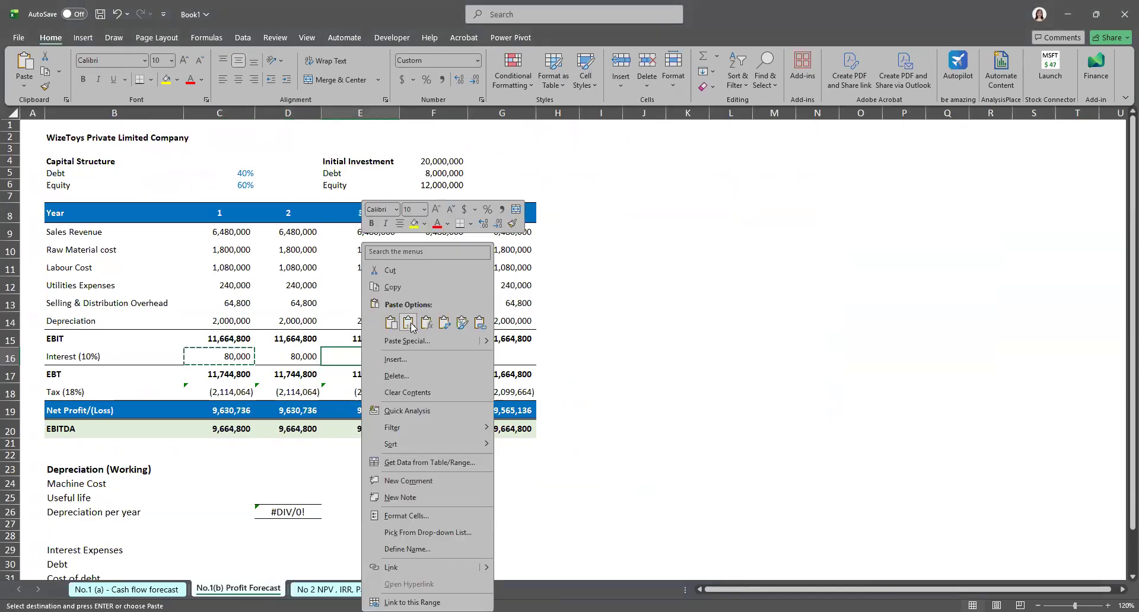
pyautogui.click(408, 322)
pyautogui.click(440, 357)
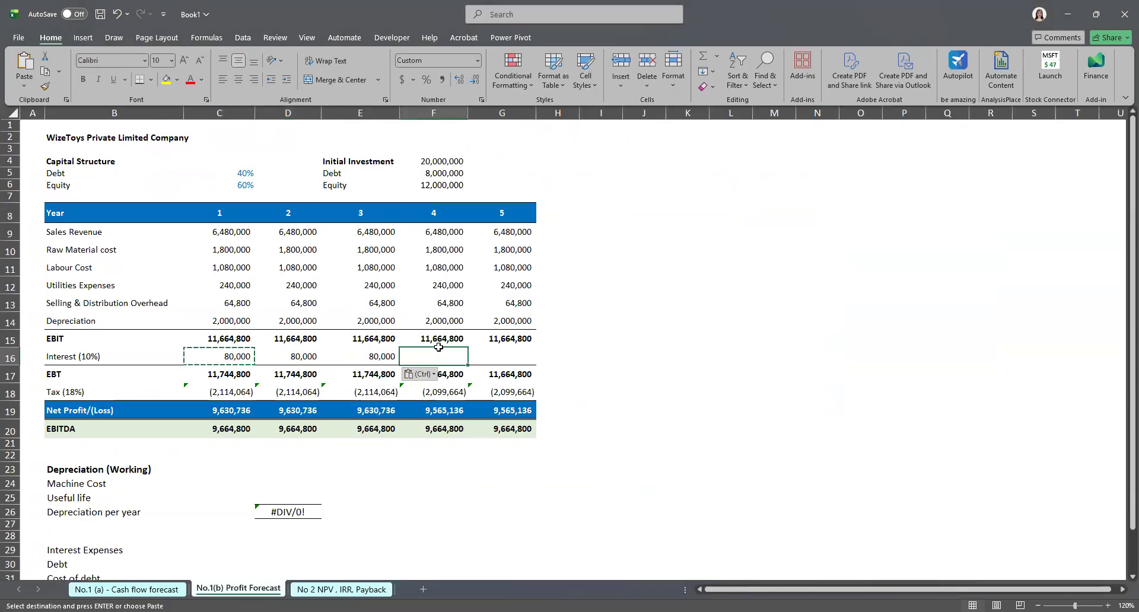
pyautogui.rightClick(442, 357)
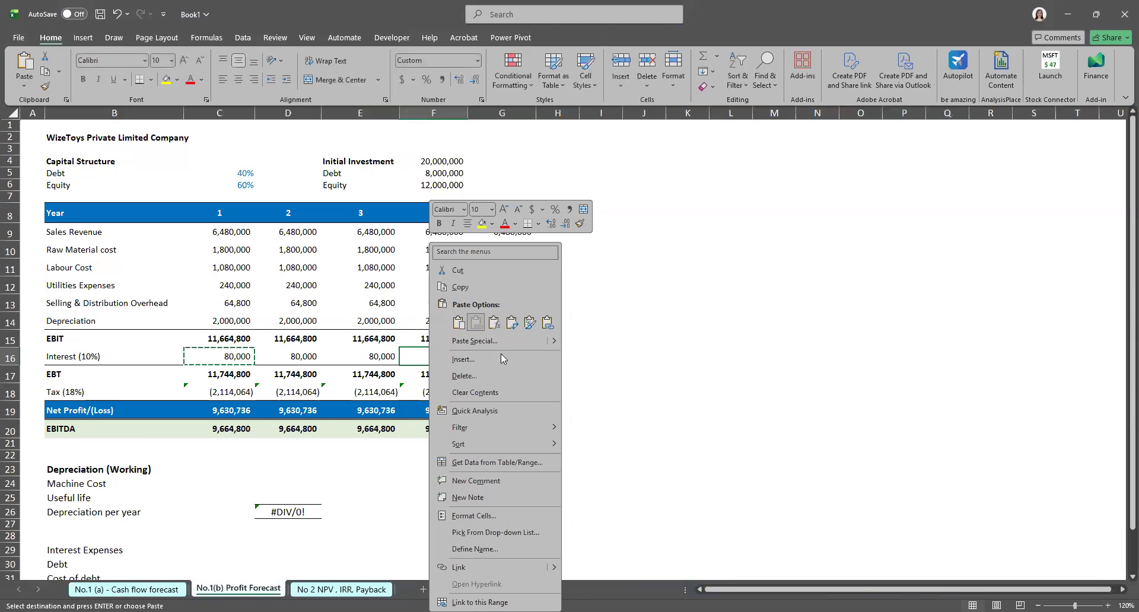
pyautogui.click(712, 455)
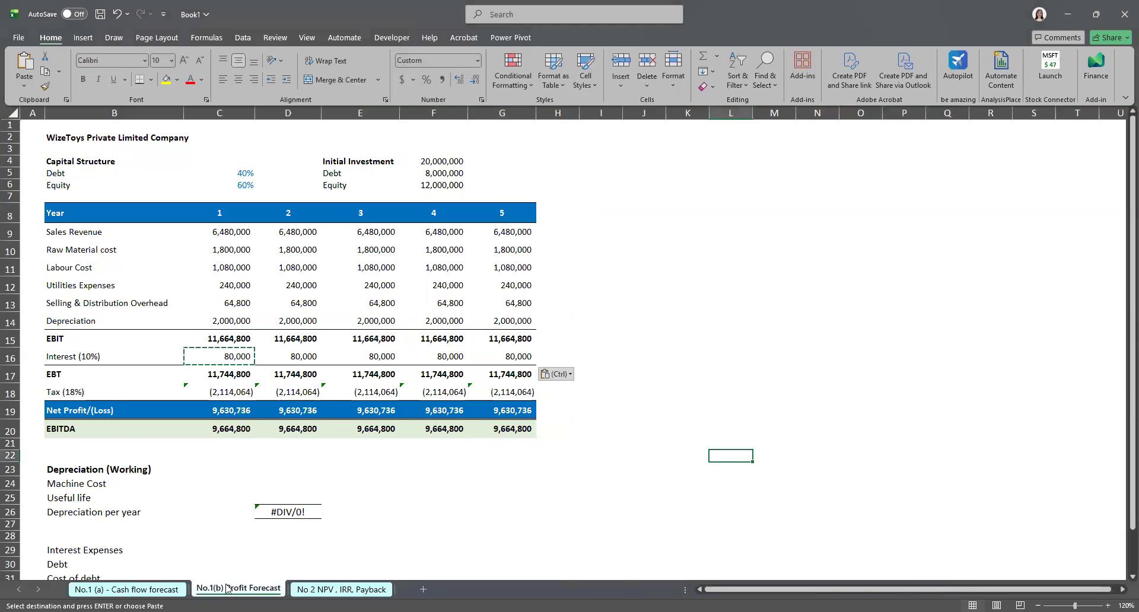
# Step: Review the debt working's source cells and the year 1 interest formula in both sheets
pyautogui.click(162, 590)
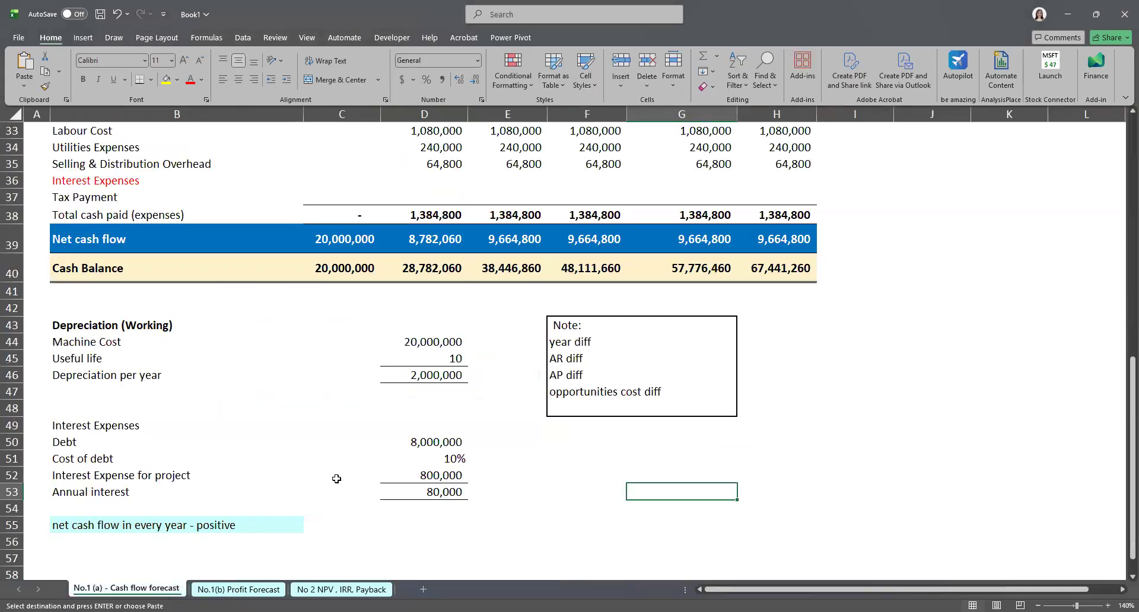
pyautogui.click(409, 442)
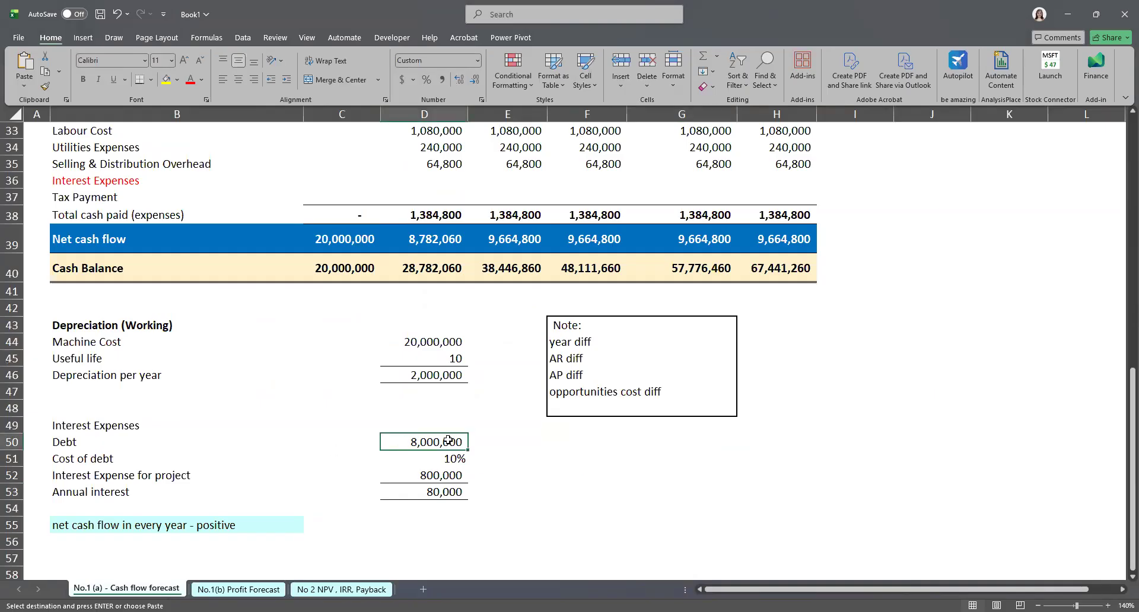
pyautogui.scroll(7, 448, 440)
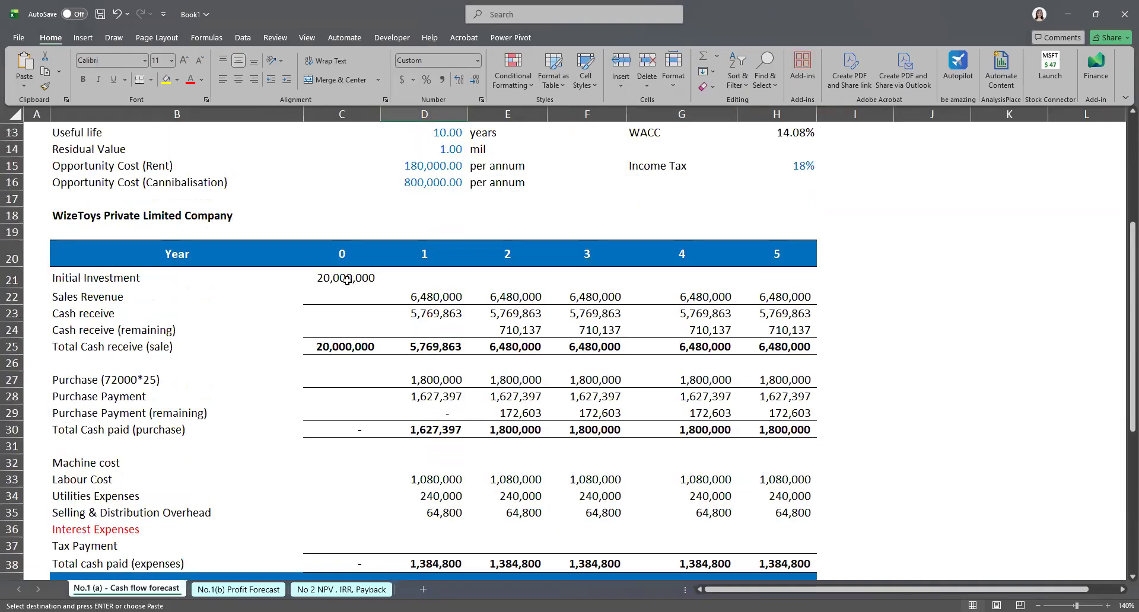
pyautogui.scroll(3, 347, 280)
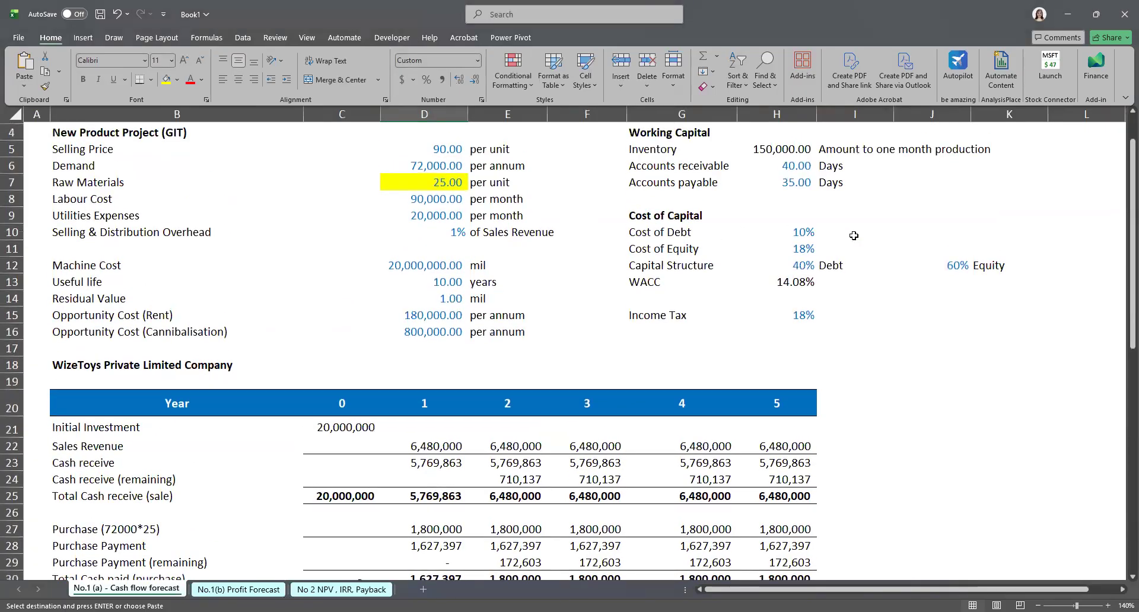
pyautogui.click(808, 266)
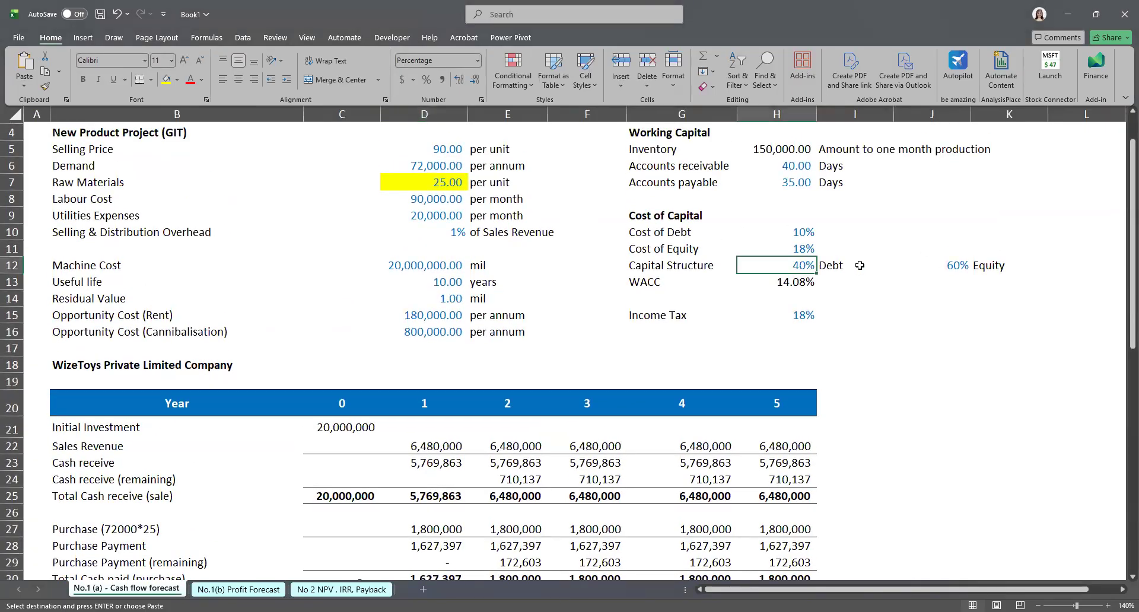
pyautogui.scroll(-2, 860, 266)
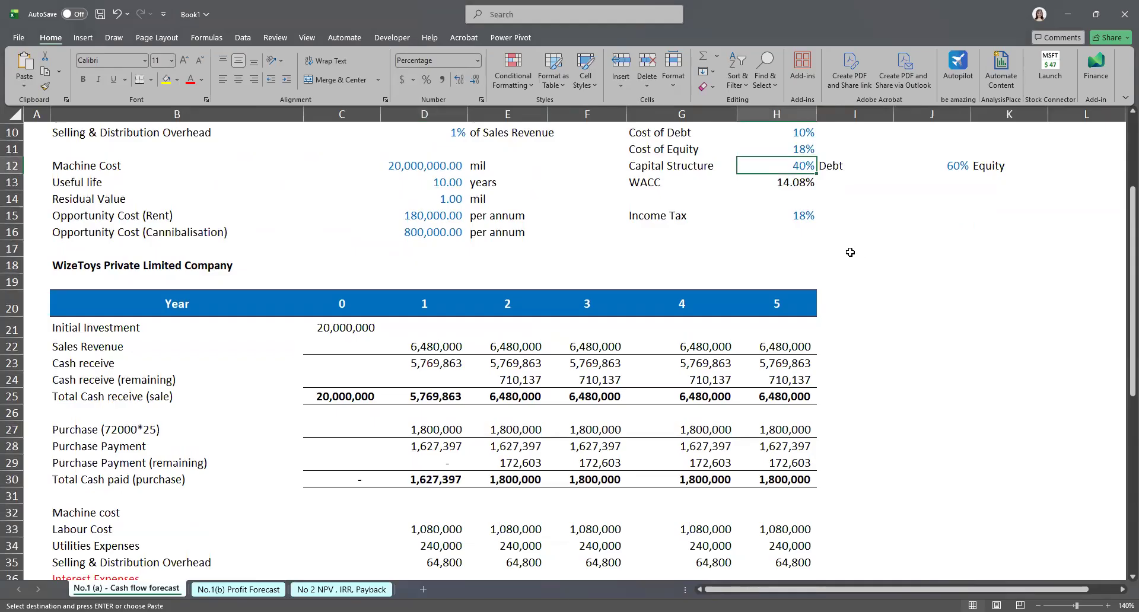
pyautogui.hotkey('ctrl', 'pagedown')
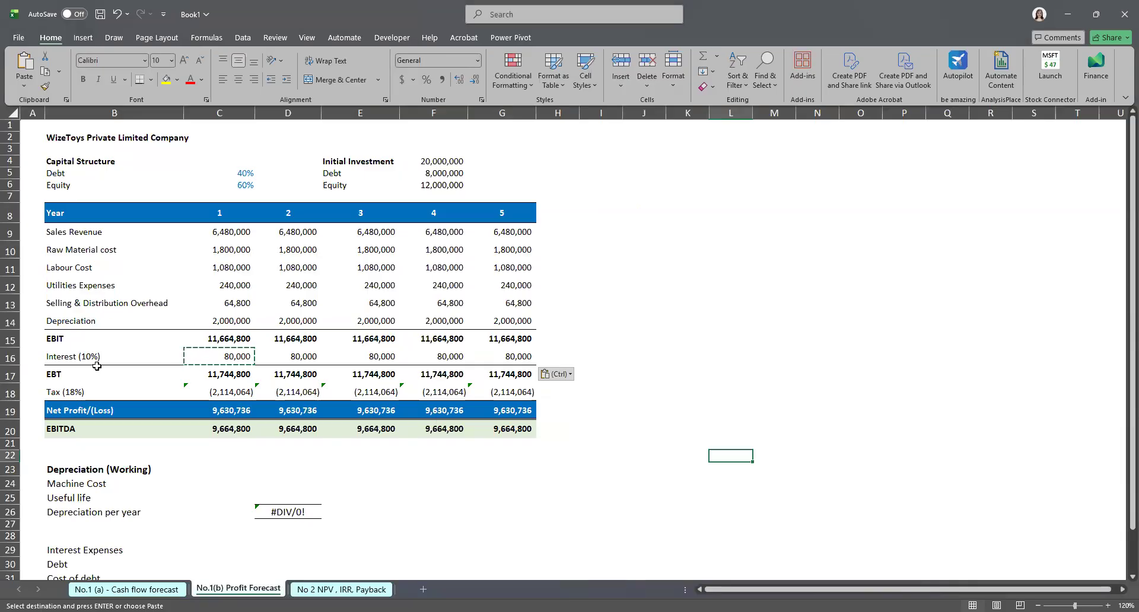
pyautogui.scroll(-1, 215, 342)
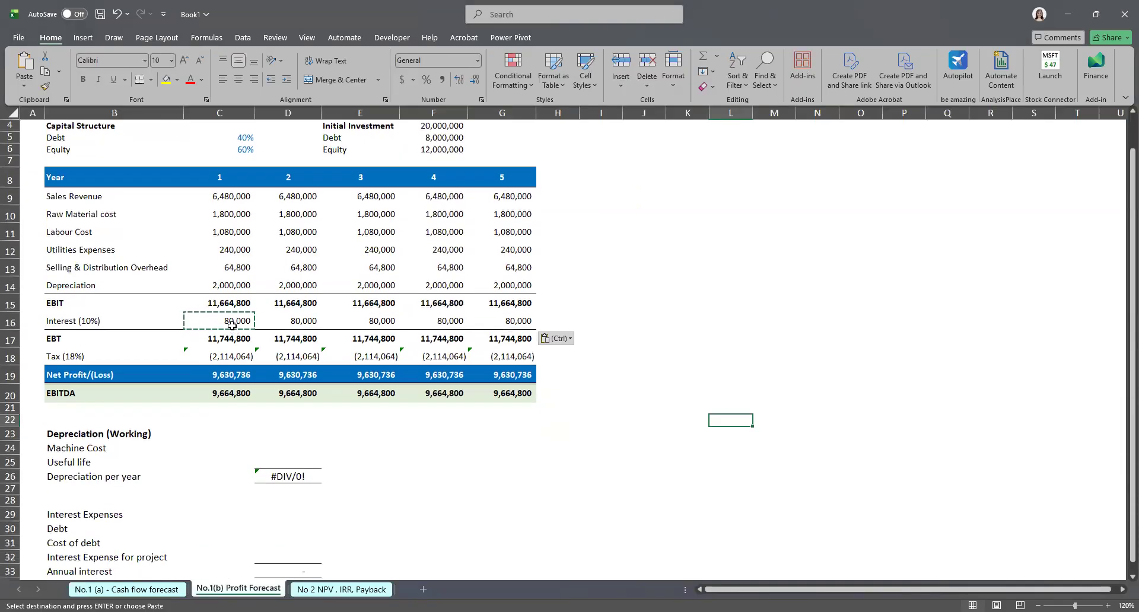
pyautogui.click(226, 320)
pyautogui.doubleClick(226, 321)
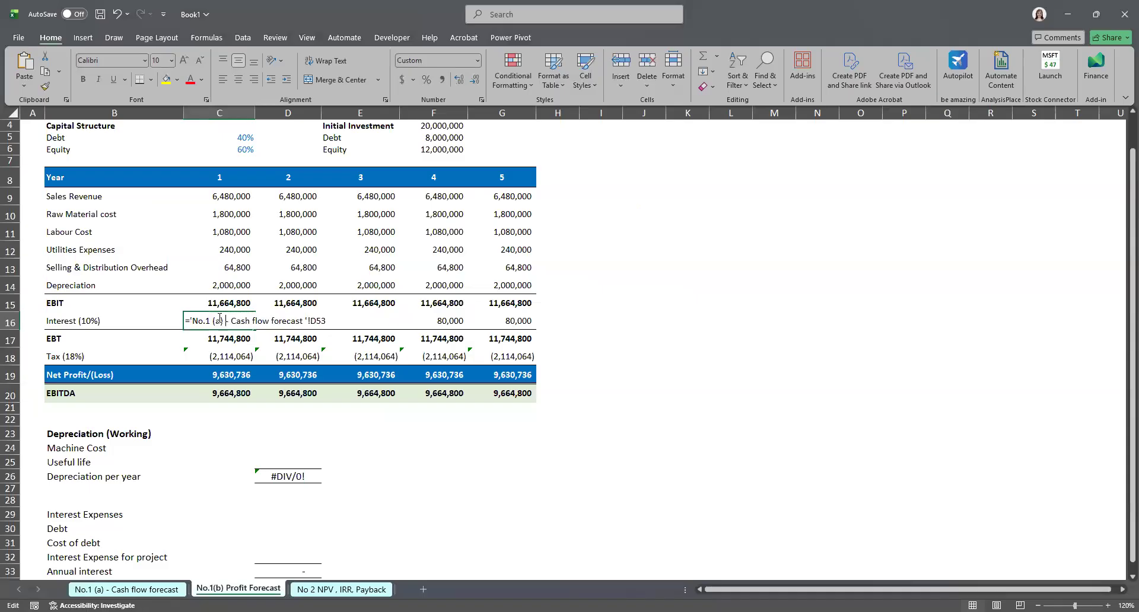
pyautogui.press('Return')
pyautogui.click(532, 453)
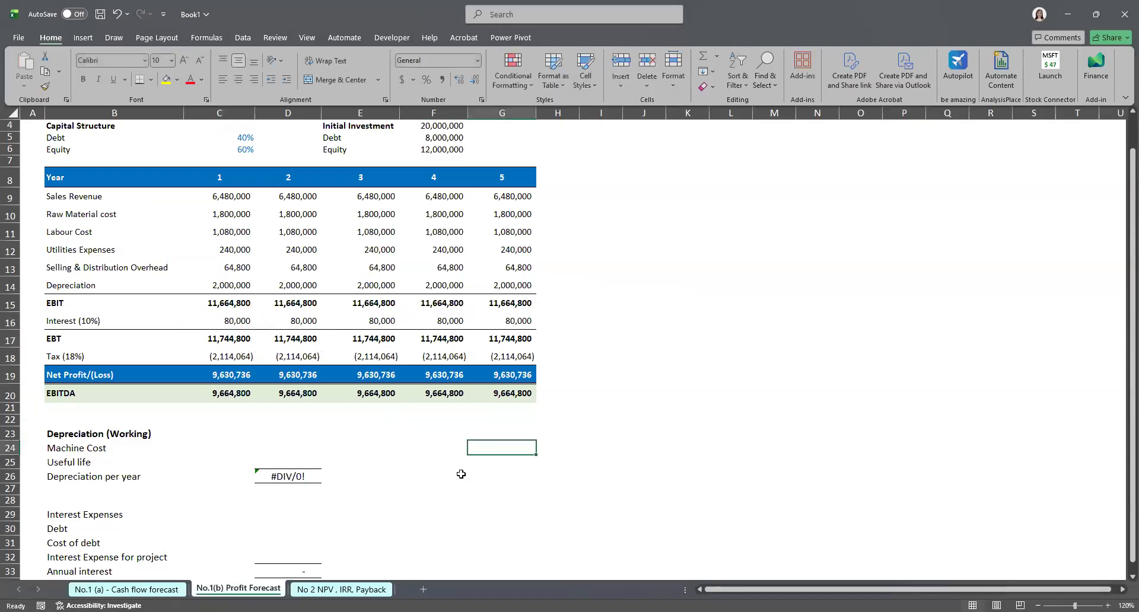
# Step: Link the profit forecast's machine cost to the cash flow forecast's depreciation working machine cost and set the useful life to 10
pyautogui.click(401, 514)
pyautogui.click(351, 435)
pyautogui.click(286, 448)
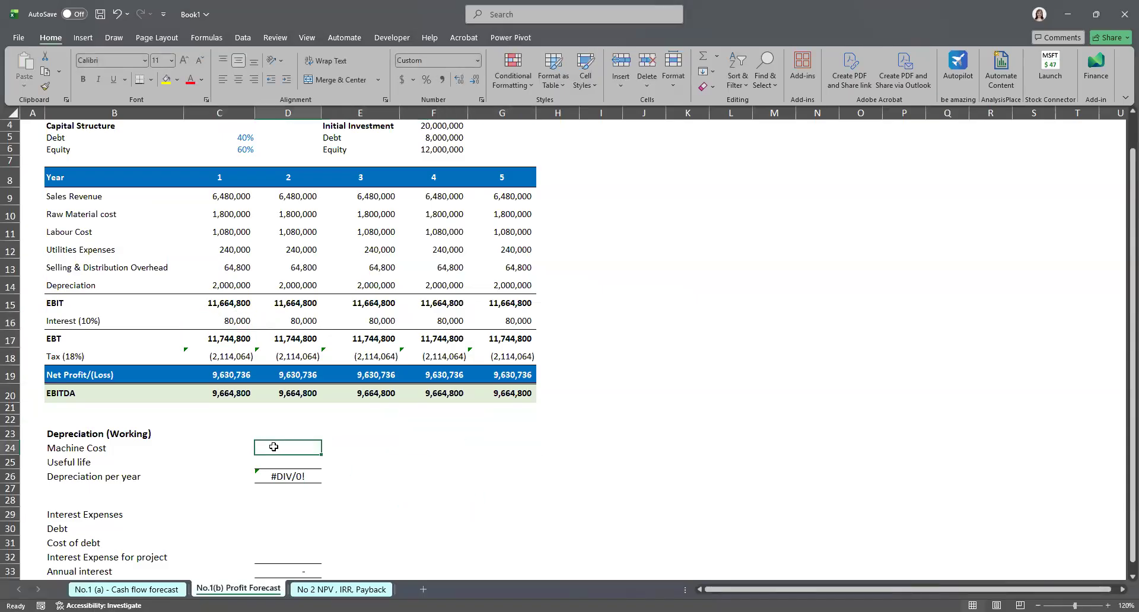
pyautogui.doubleClick(275, 447)
pyautogui.write('=')
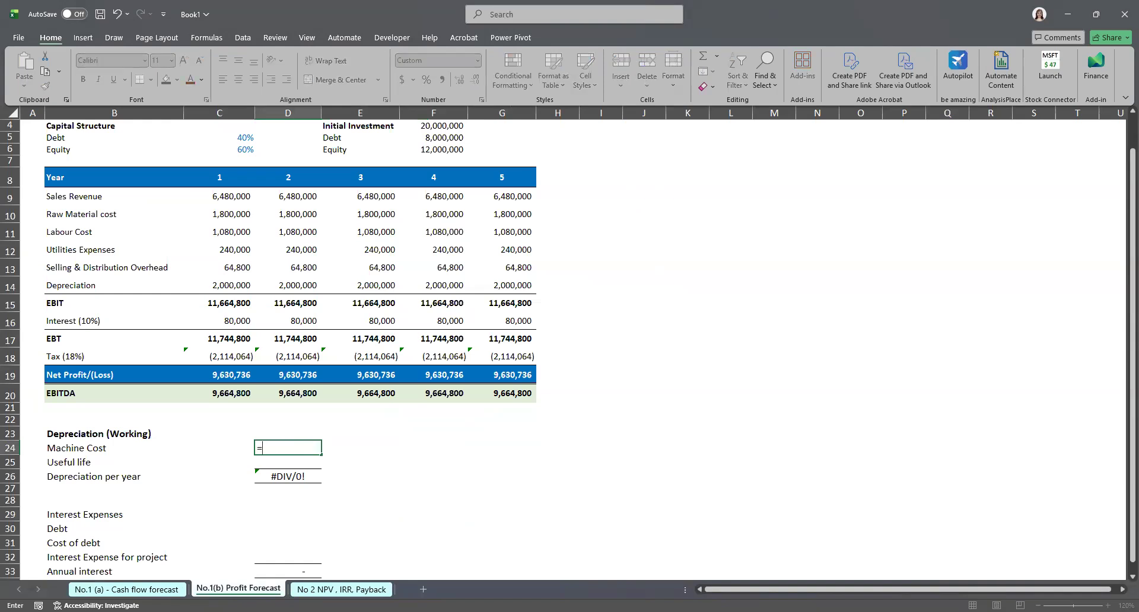
pyautogui.hotkey('ctrl', 'pageup')
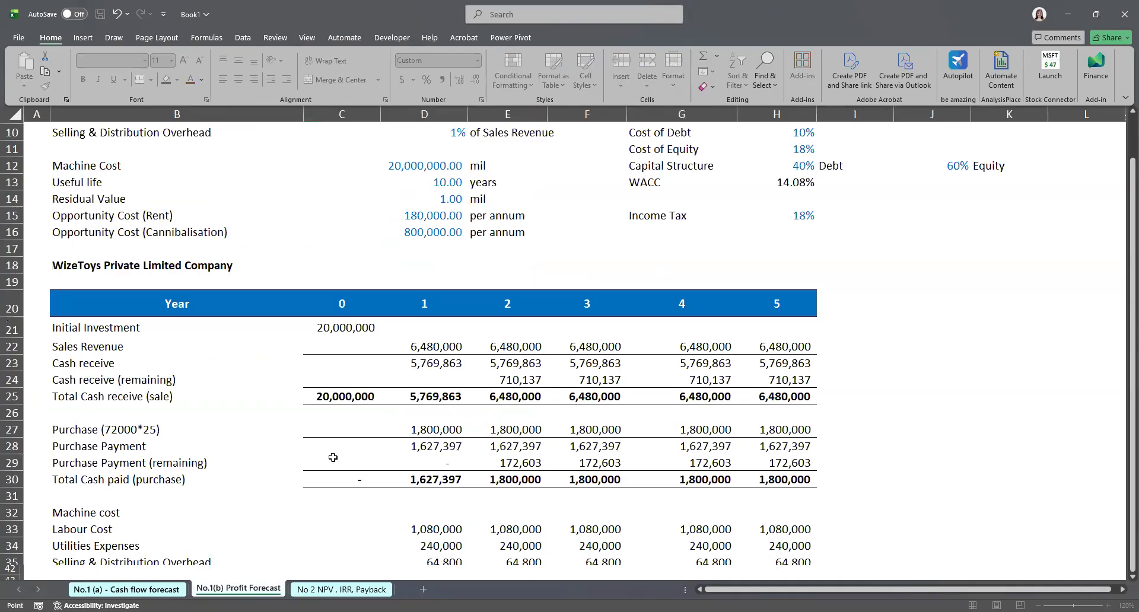
pyautogui.scroll(-9, 401, 459)
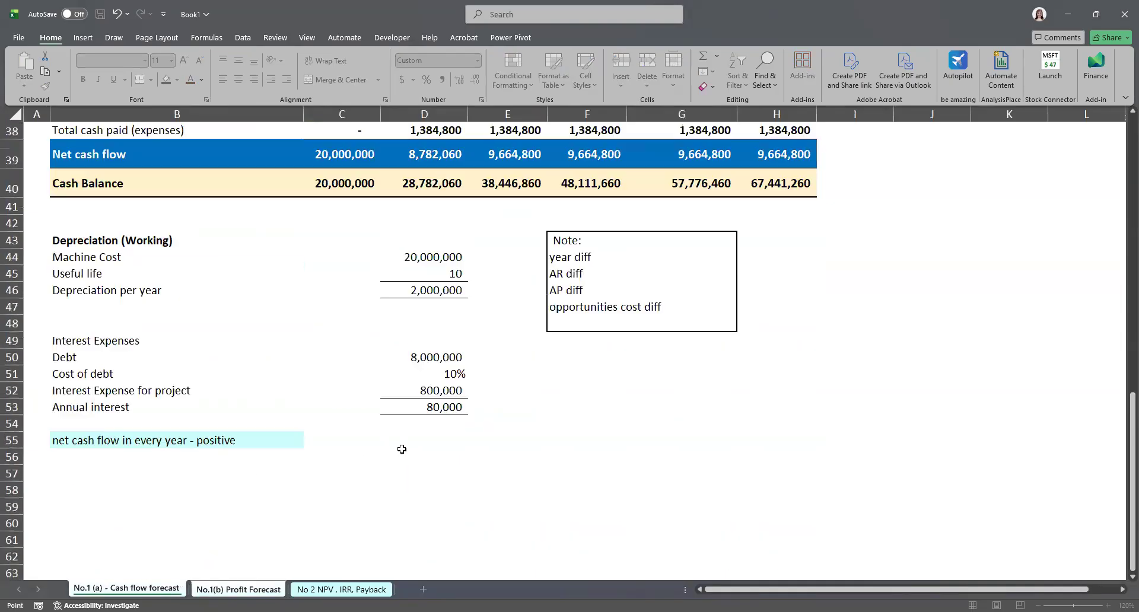
pyautogui.click(424, 257)
pyautogui.press('Return')
pyautogui.write('1')
pyautogui.press('Return')
# Step: Link the profit forecast's debt in the interest working to the cash flow forecast's machine cost
pyautogui.click(360, 528)
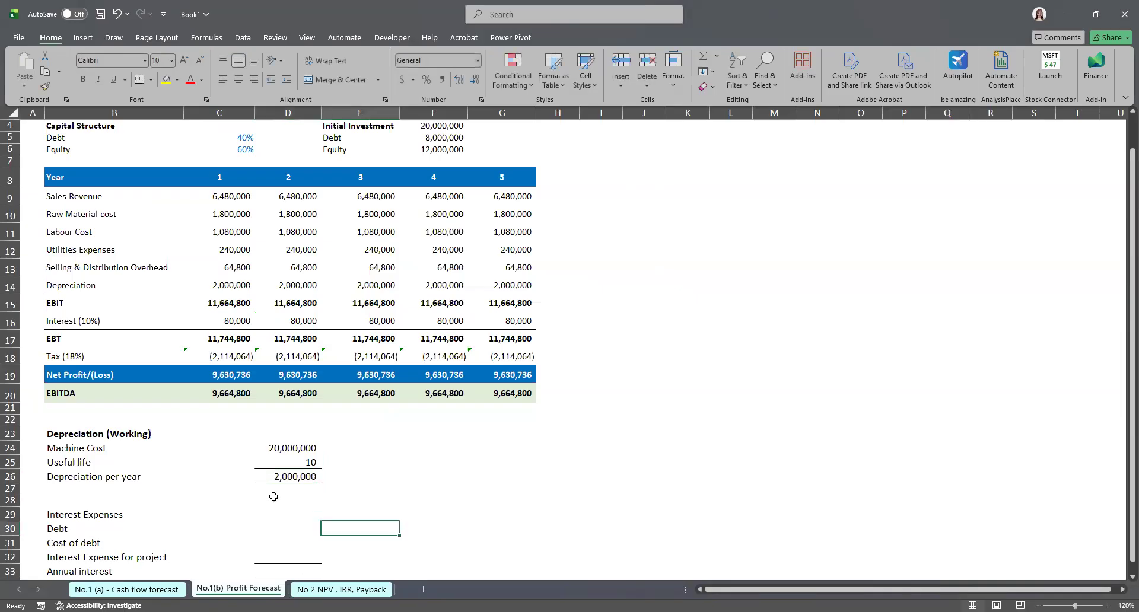
pyautogui.scroll(-1, 273, 496)
pyautogui.click(278, 492)
pyautogui.doubleClick(279, 492)
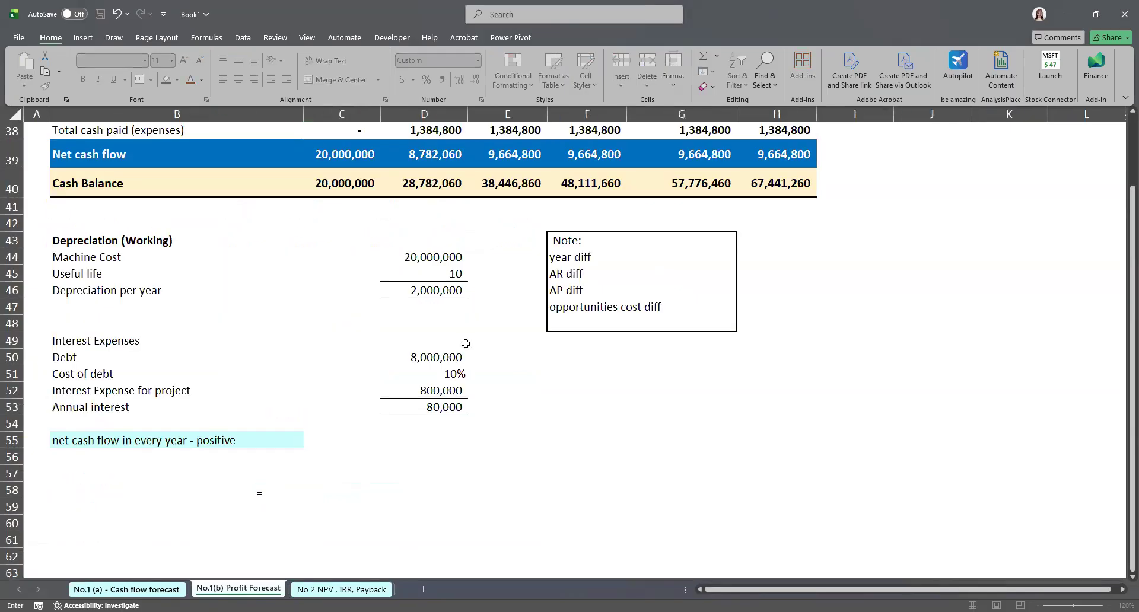
pyautogui.hotkey('ctrl', 'pageup')
pyautogui.click(444, 314)
pyautogui.press('Return')
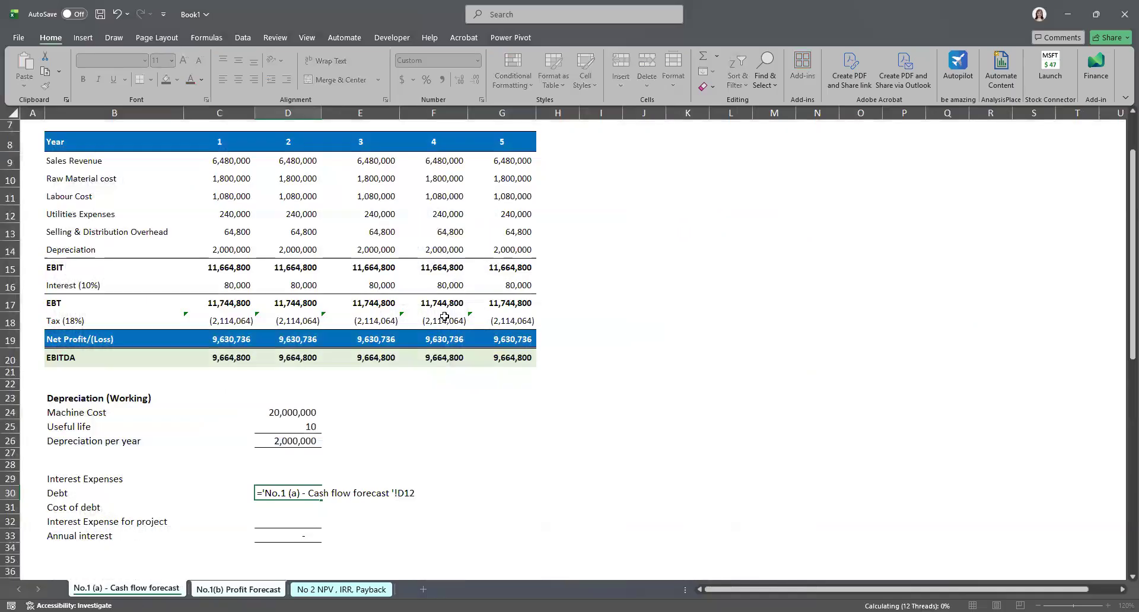
# Step: Change the debt formula to the linked machine cost multiplied by 40%
pyautogui.doubleClick(320, 493)
pyautogui.click(431, 492)
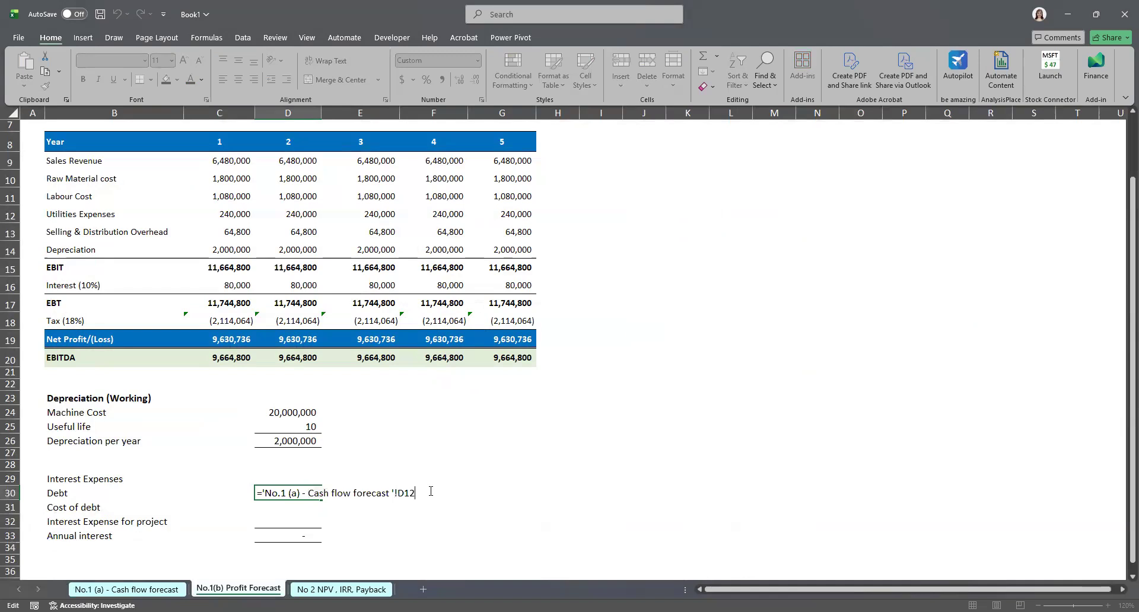
pyautogui.write('*40%')
pyautogui.press('Return')
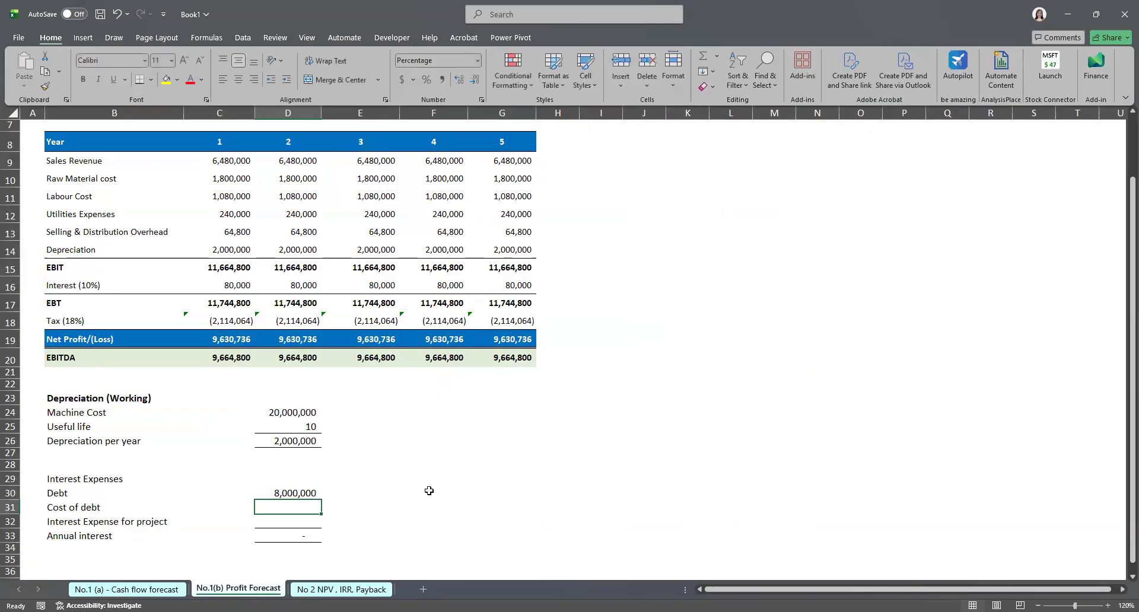
# Step: Enter the cost of debt as the debt multiplied by 10%
pyautogui.doubleClick(286, 505)
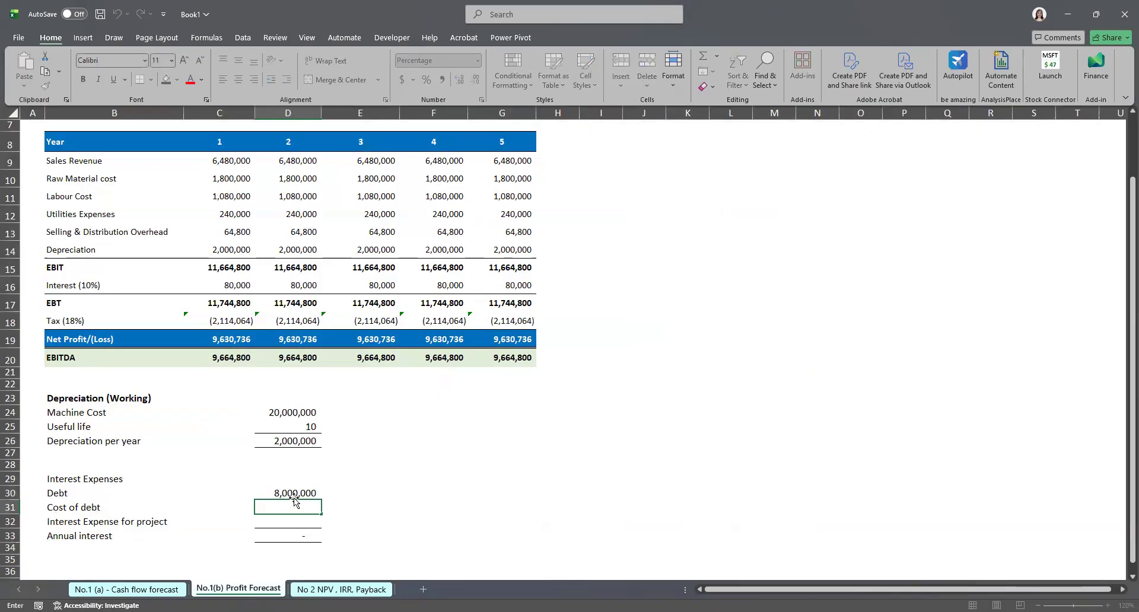
pyautogui.write('=')
pyautogui.press('Up')
pyautogui.press('F2')
pyautogui.write('*10%')
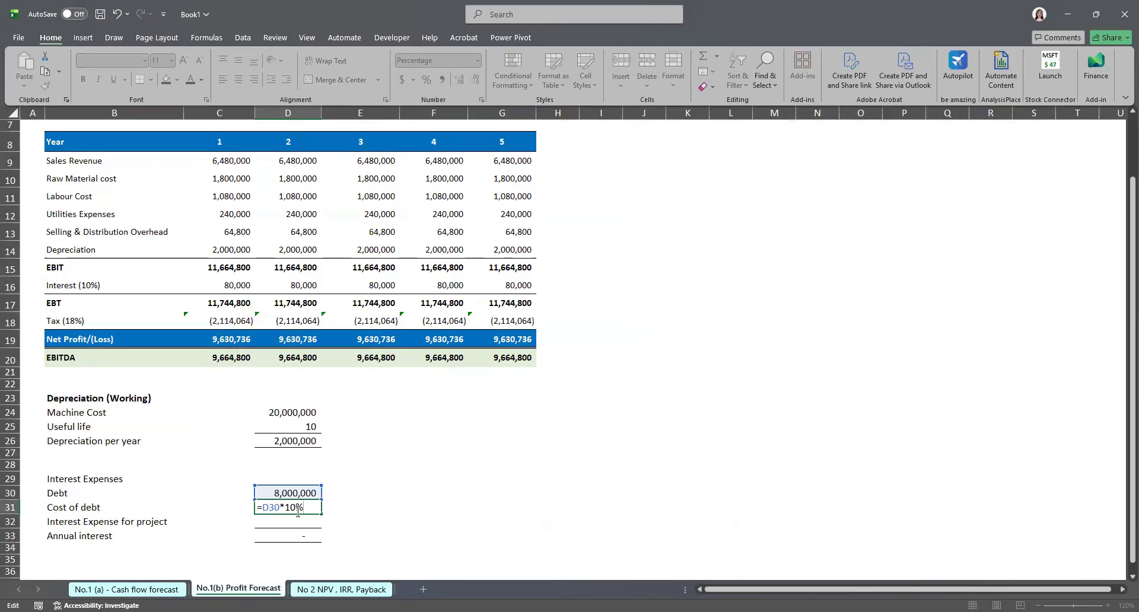
pyautogui.hotkey('ctrl', 'Return')
pyautogui.doubleClick(296, 507)
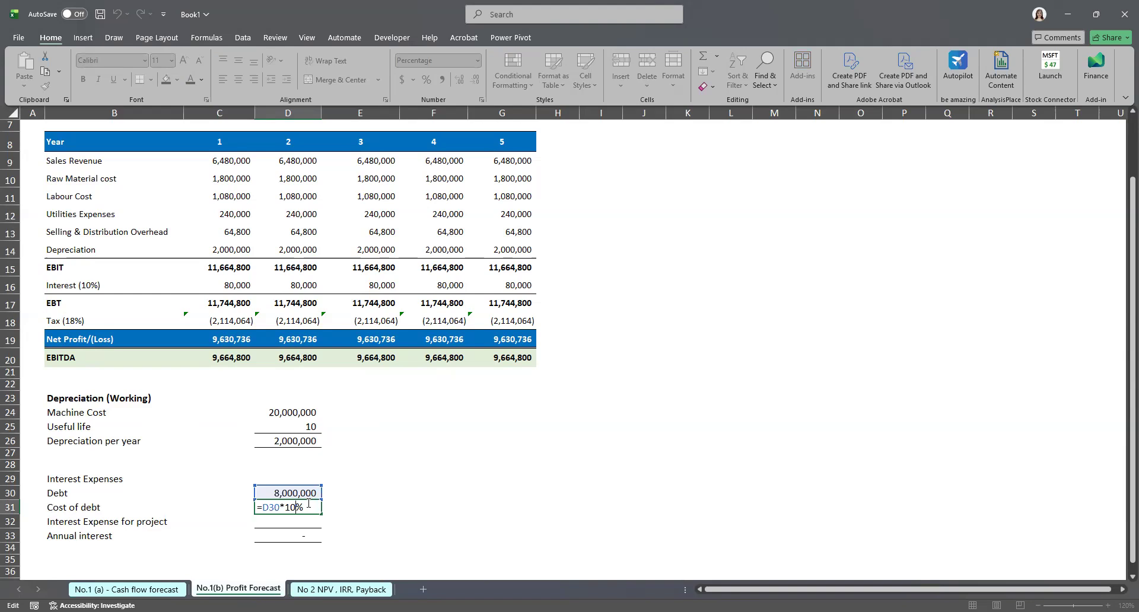
pyautogui.hotkey('ctrl', 'Return')
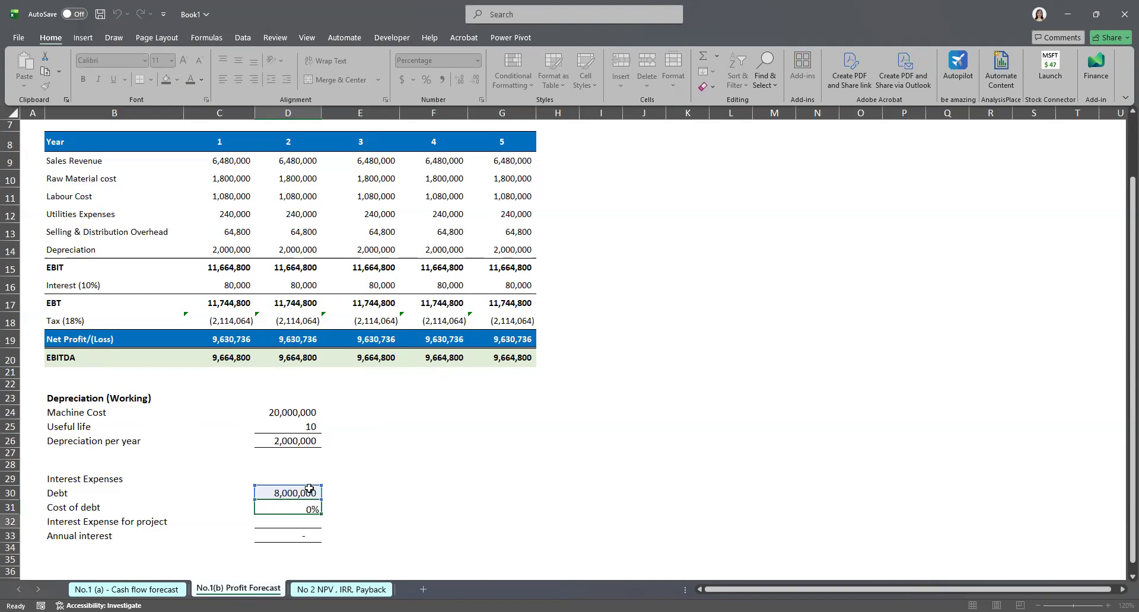
pyautogui.rightClick(309, 492)
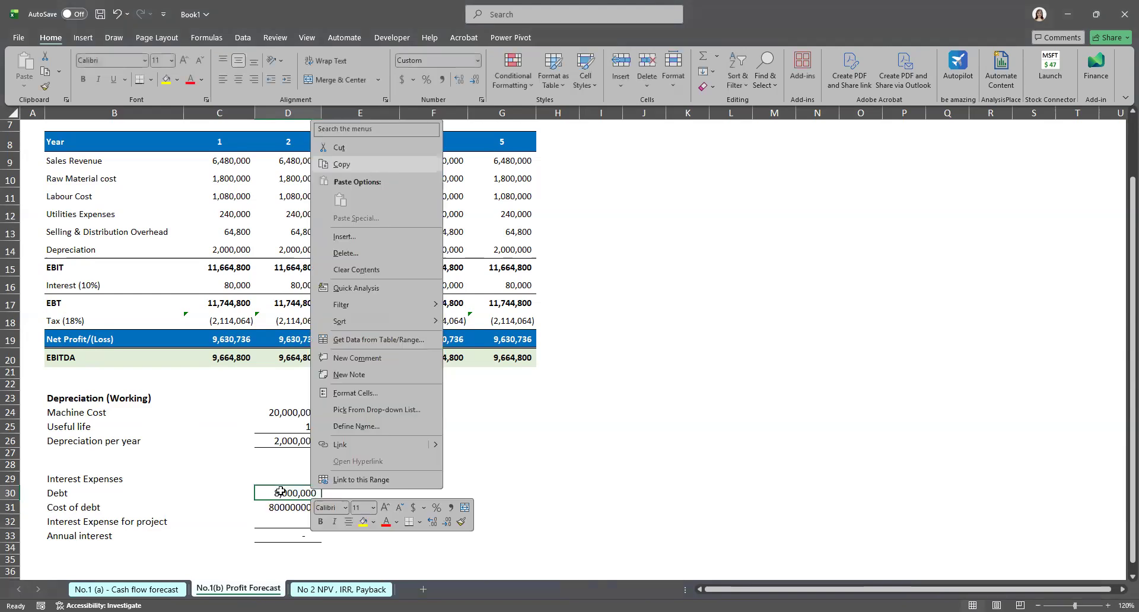
pyautogui.click(374, 165)
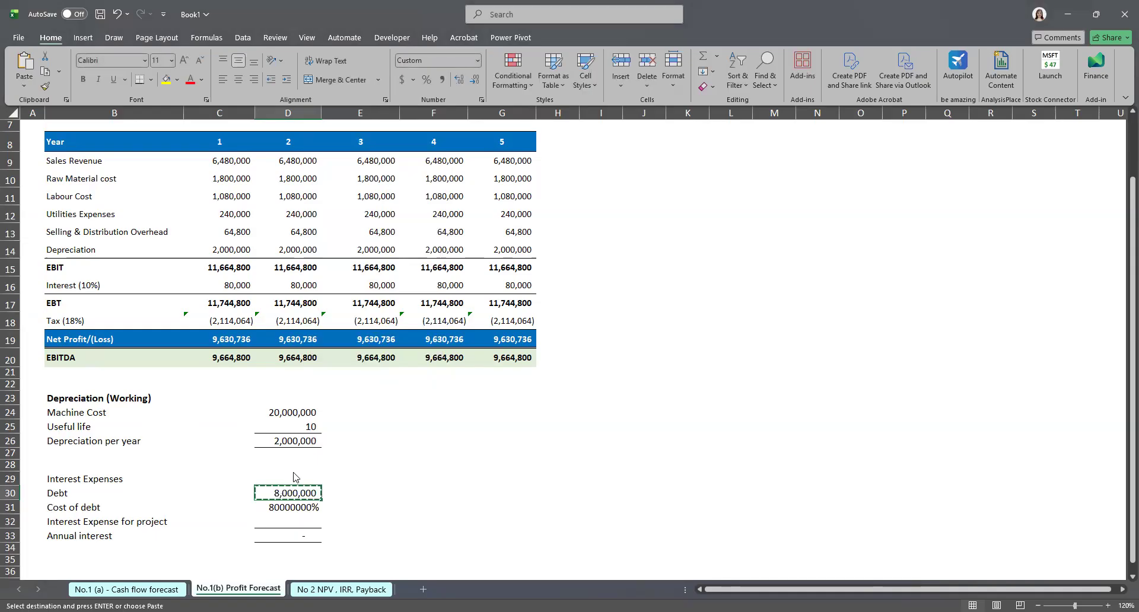
pyautogui.rightClick(295, 479)
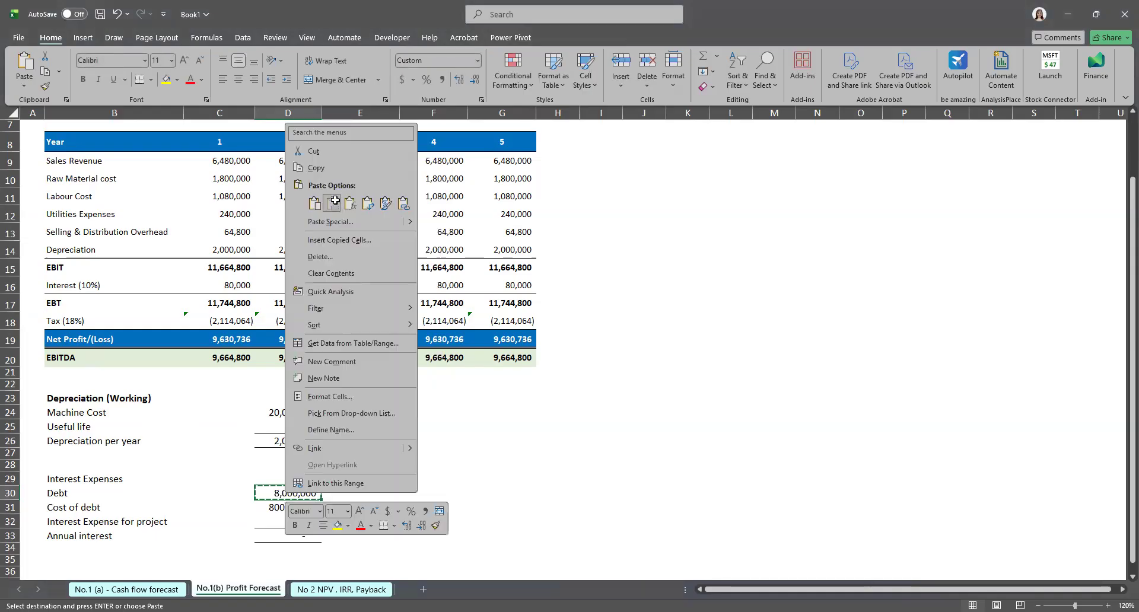
pyautogui.click(333, 203)
pyautogui.doubleClick(293, 509)
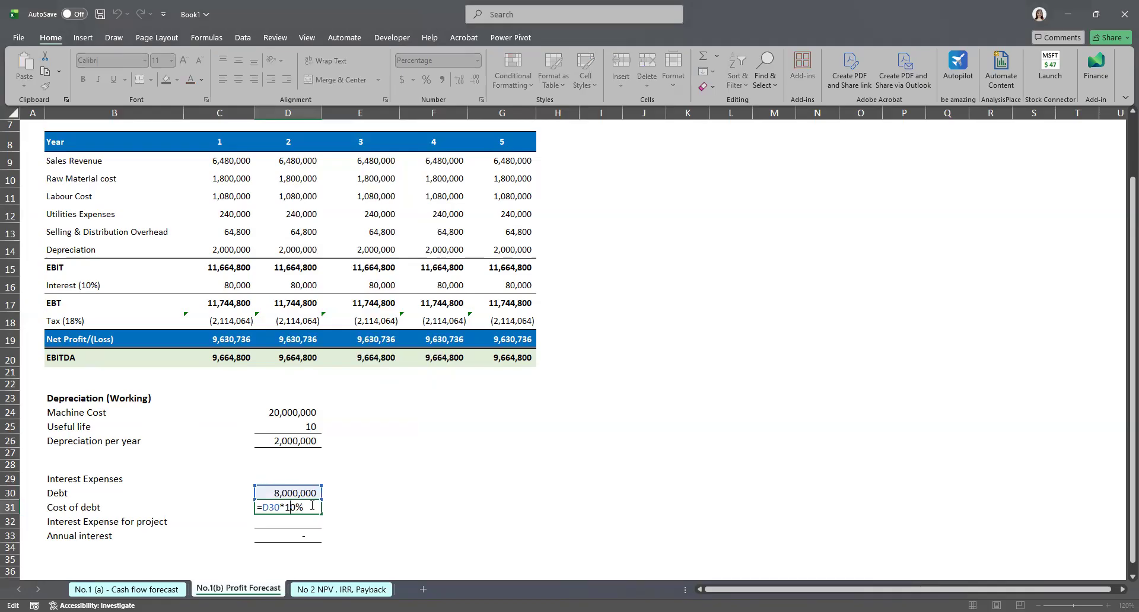
pyautogui.press('Return')
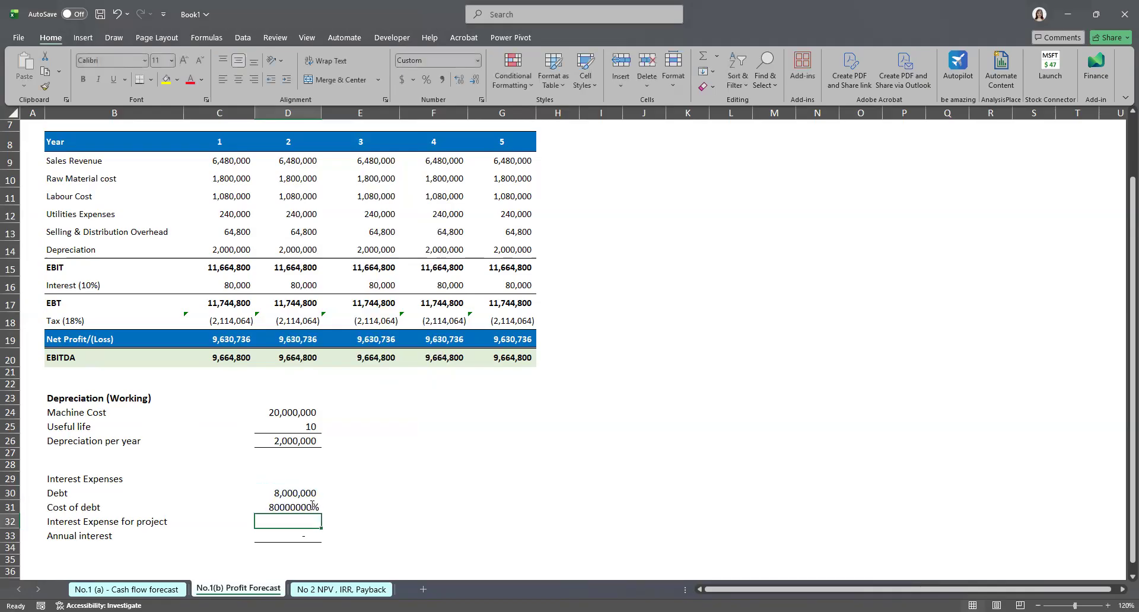
# Step: Rewrite the cost of debt formula as the debt multiplied by 0.1
pyautogui.doubleClick(312, 506)
pyautogui.hotkey('shift', 'Left')
pyautogui.hotkey('shift', 'Left')
pyautogui.hotkey('shift', 'Left')
pyautogui.hotkey('shift', 'Left')
pyautogui.hotkey('shift', 'Left')
pyautogui.hotkey('shift', 'Left')
pyautogui.hotkey('shift', 'Left')
pyautogui.hotkey('shift', 'Left')
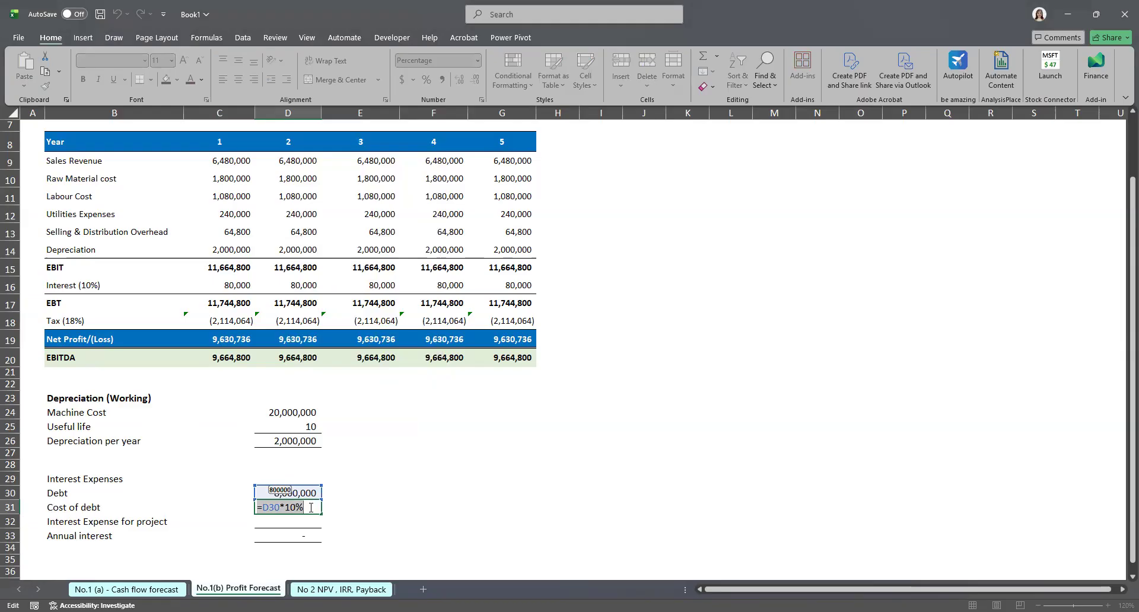
pyautogui.write('0.1')
pyautogui.press('Return')
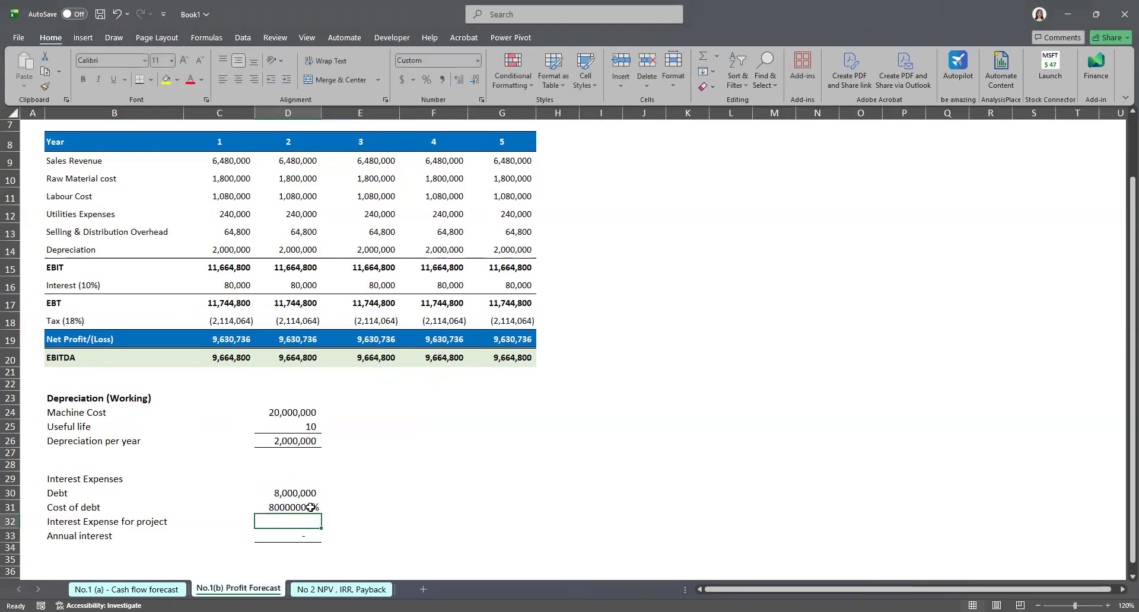
# Step: Reformat the cost of debt cell as a comma-separated number with two decimals
pyautogui.click(311, 507)
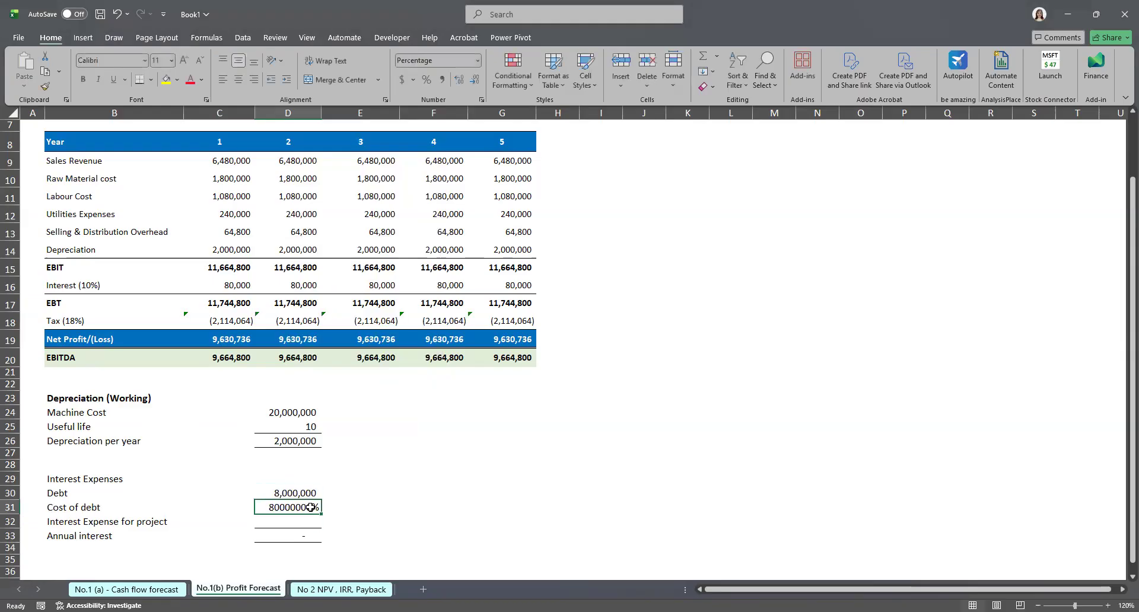
pyautogui.click(477, 60)
pyautogui.click(462, 83)
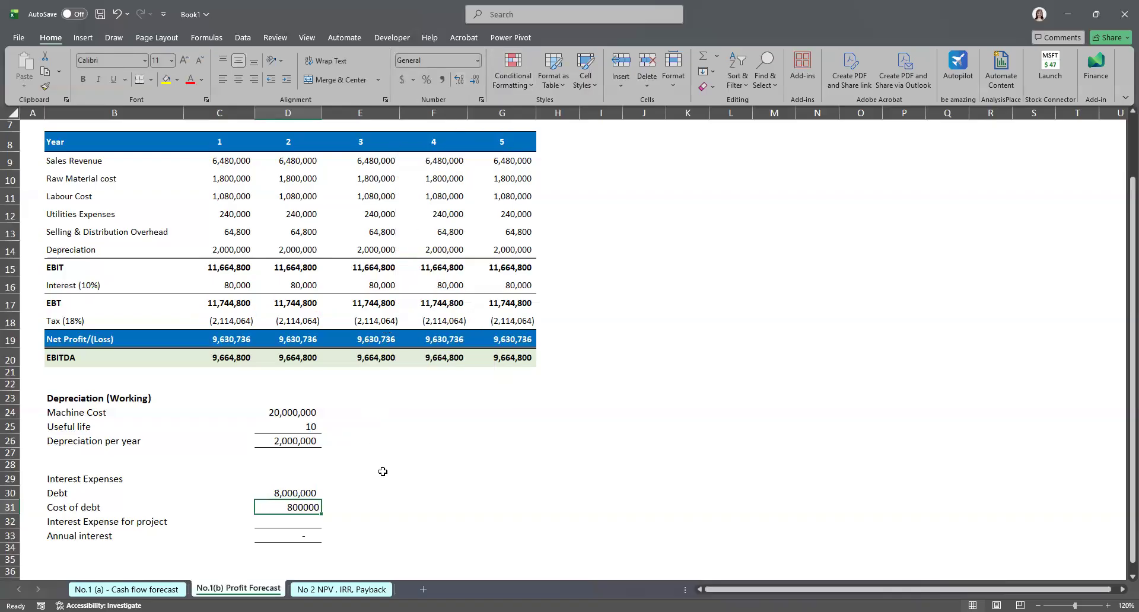
pyautogui.click(365, 479)
pyautogui.click(300, 508)
pyautogui.rightClick(300, 508)
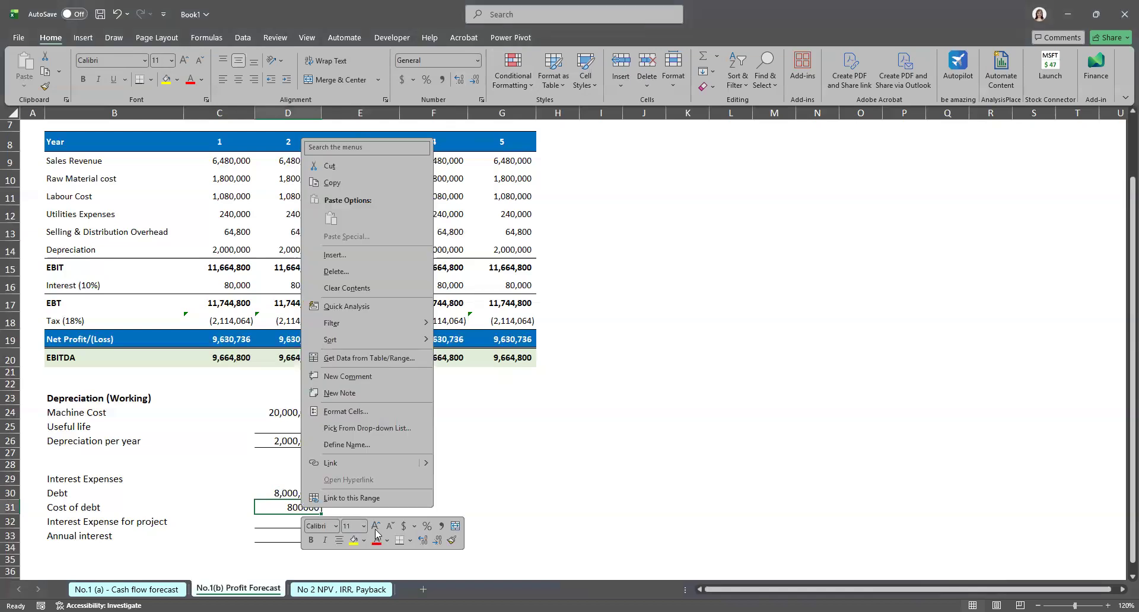
pyautogui.click(441, 526)
pyautogui.click(445, 454)
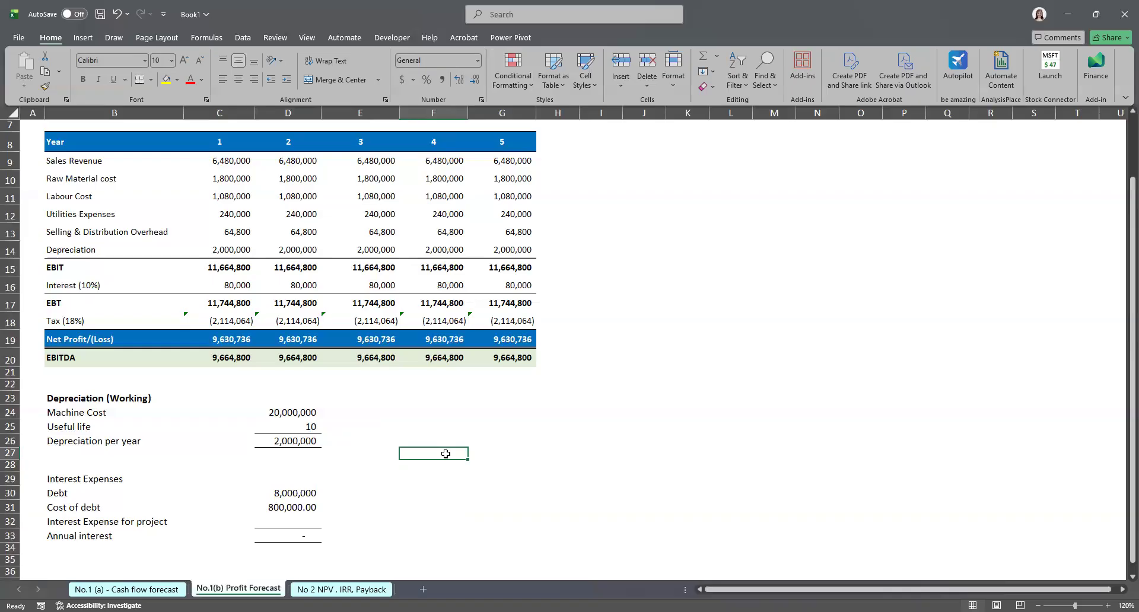
# Step: Compare the profit forecast's interest working with the interest working in the cash flow forecast sheet
pyautogui.click(265, 524)
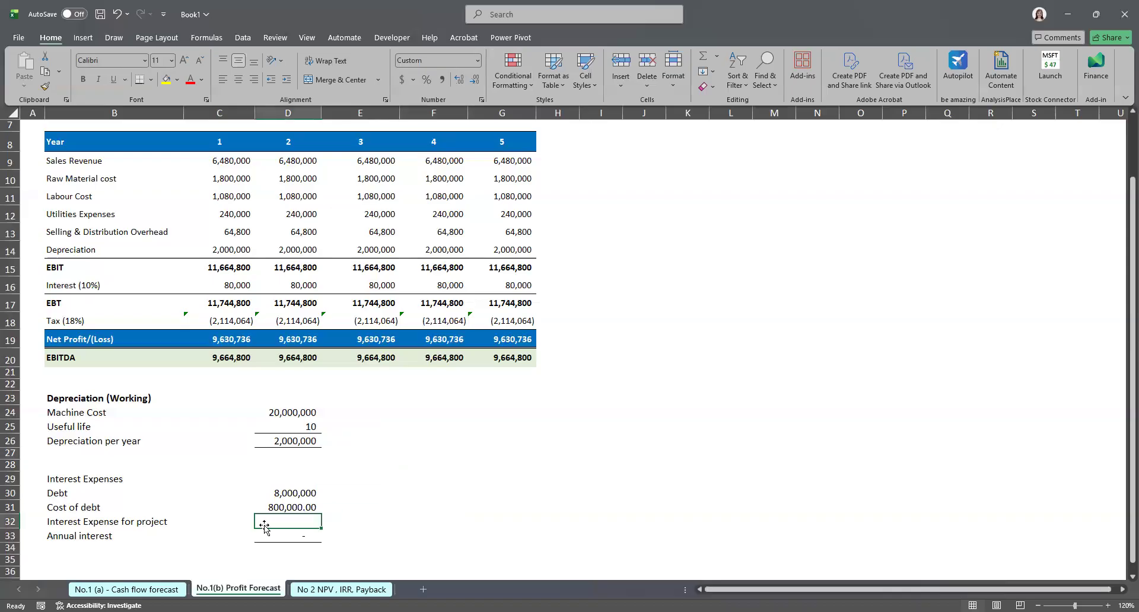
pyautogui.doubleClick(282, 506)
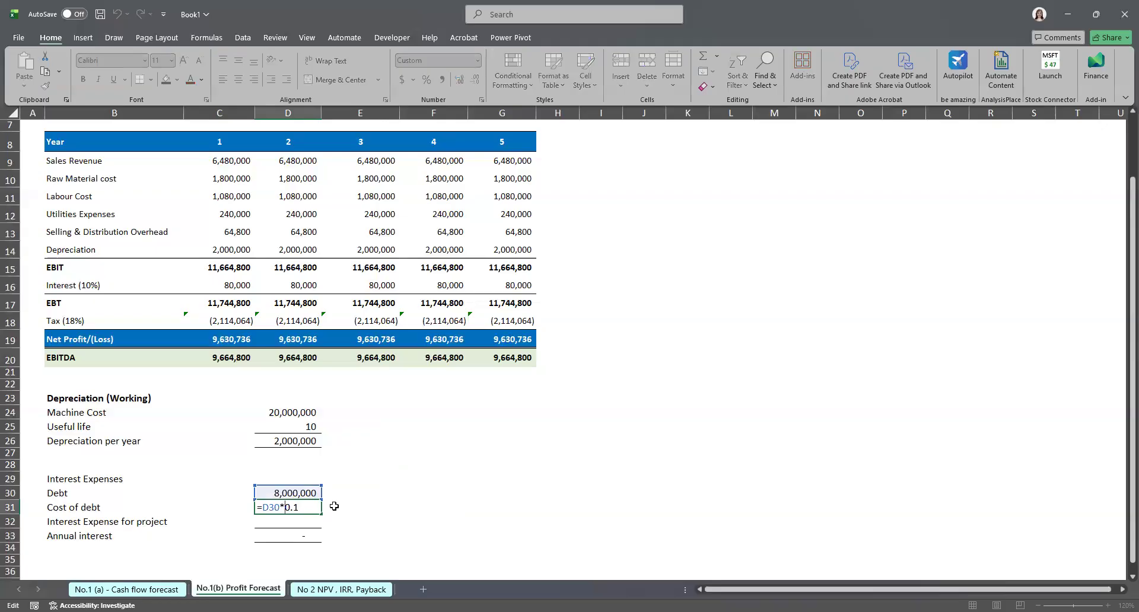
pyautogui.press('Return')
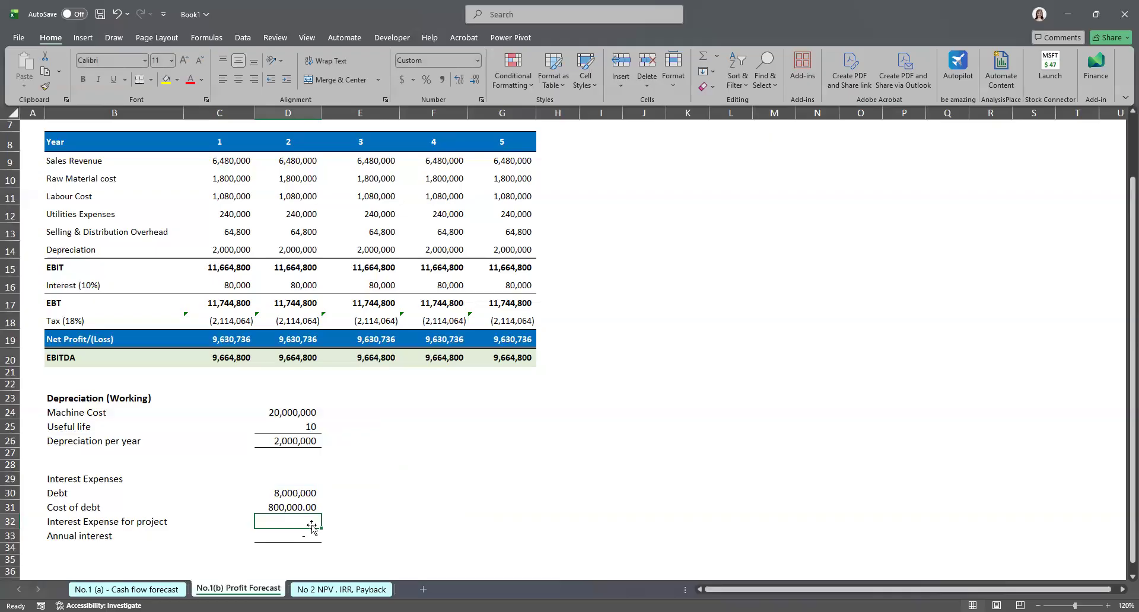
pyautogui.click(309, 533)
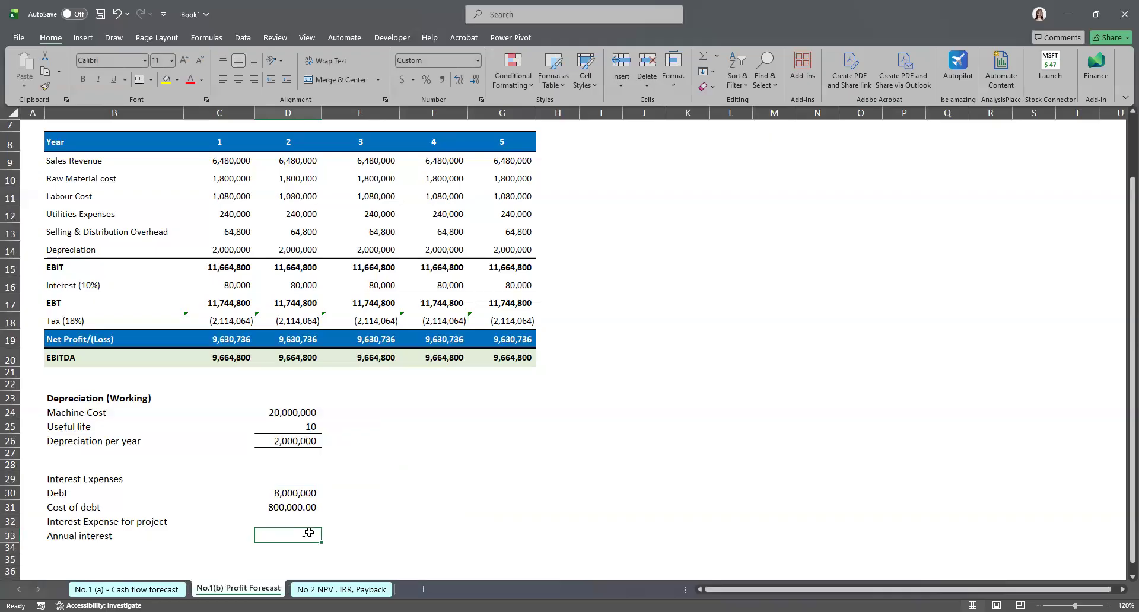
pyautogui.click(152, 590)
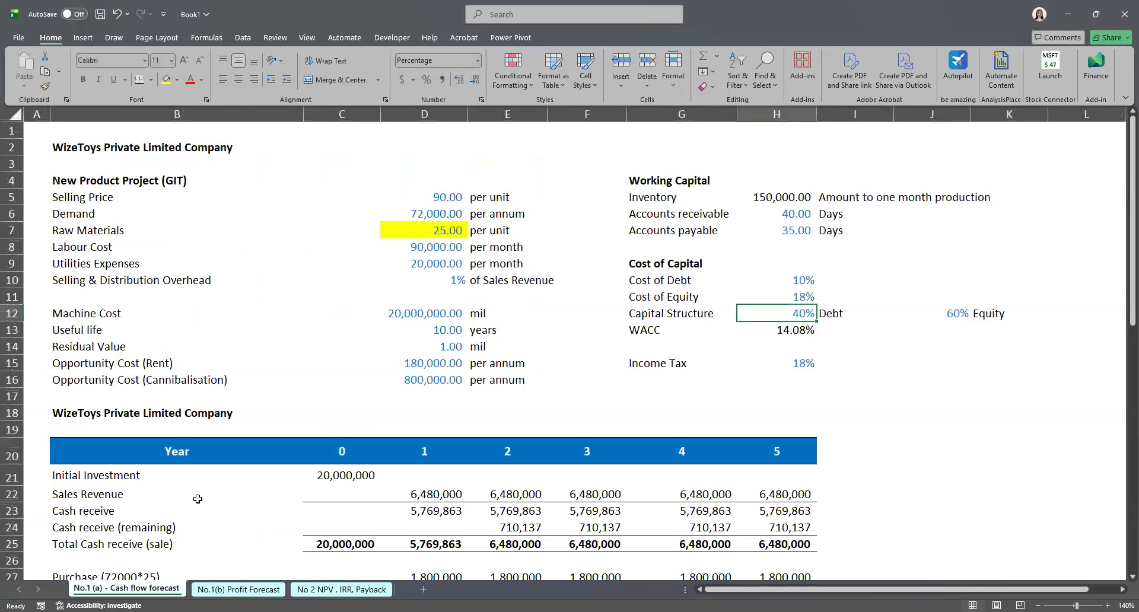
pyautogui.scroll(-1, 198, 499)
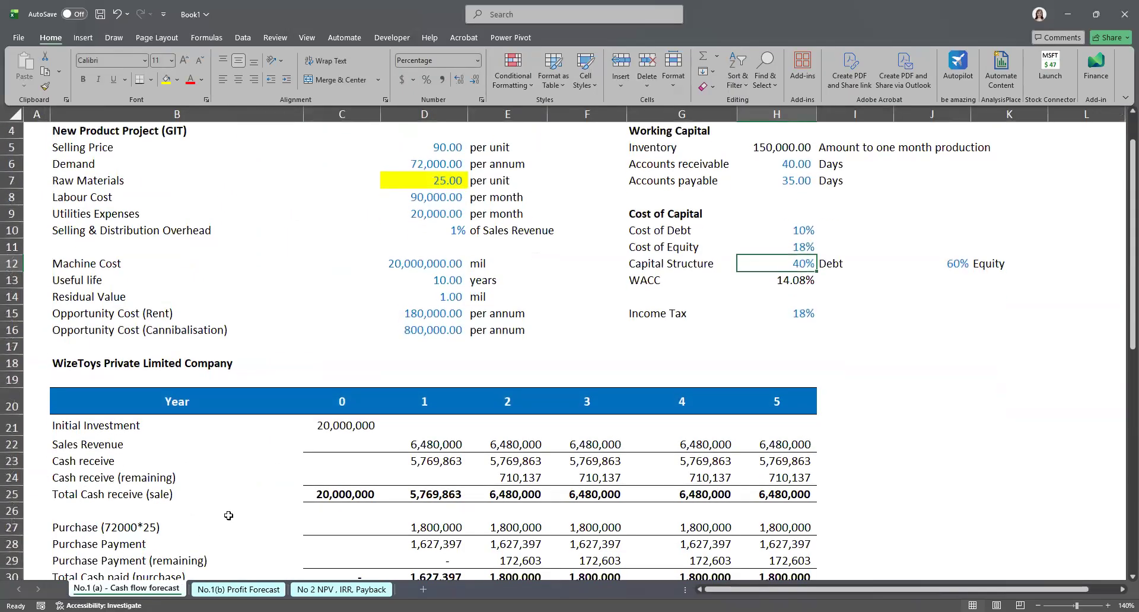
pyautogui.scroll(-3, 234, 506)
pyautogui.scroll(-3, 235, 506)
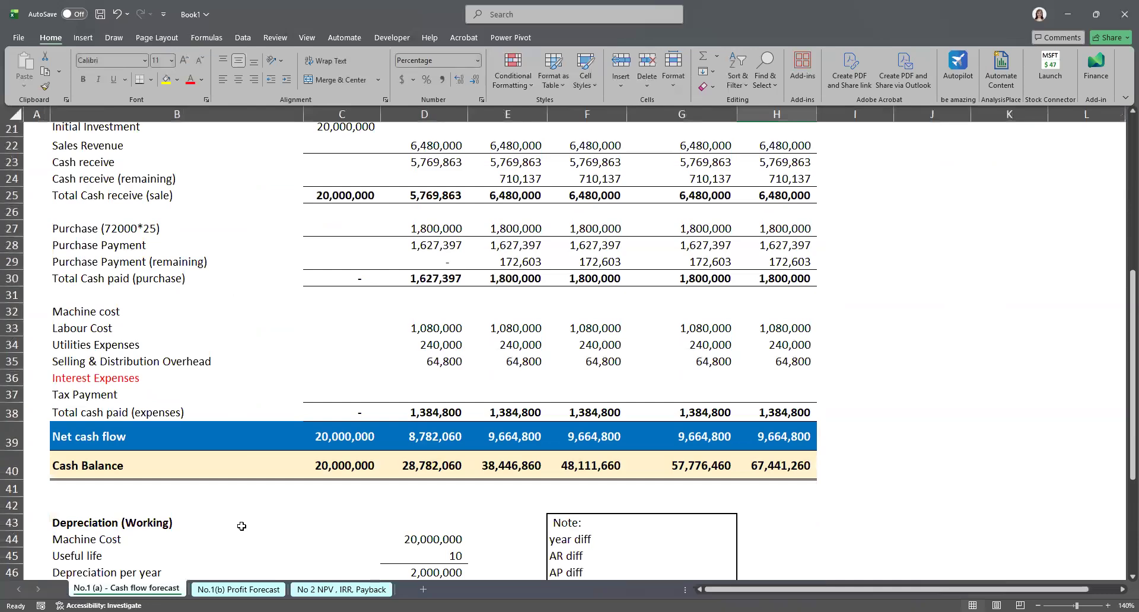
pyautogui.scroll(-4, 249, 534)
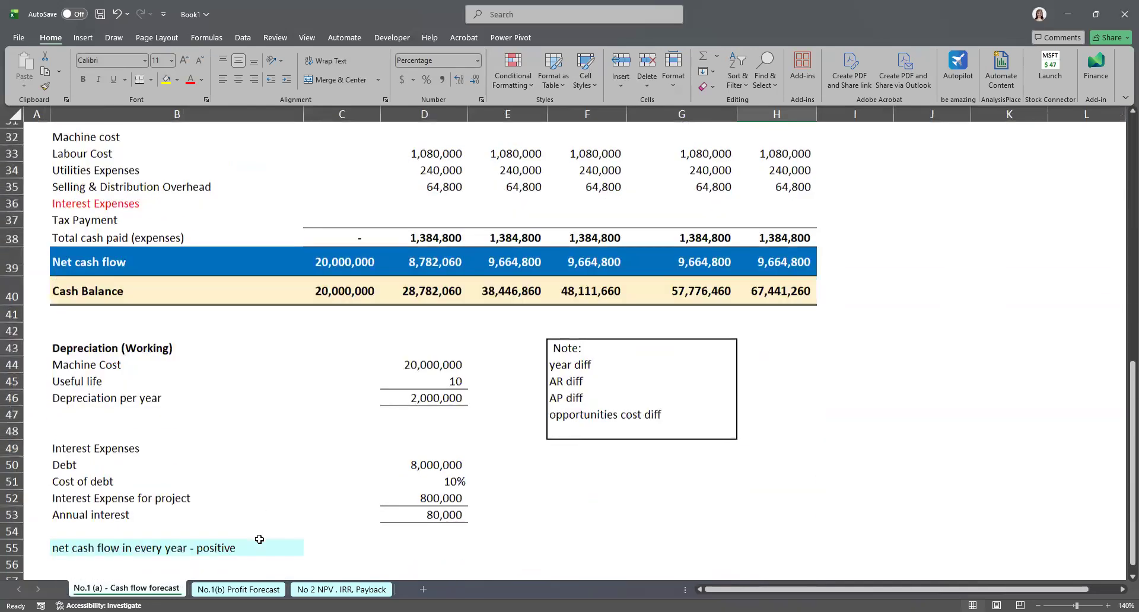
pyautogui.scroll(-1, 259, 540)
pyautogui.click(250, 588)
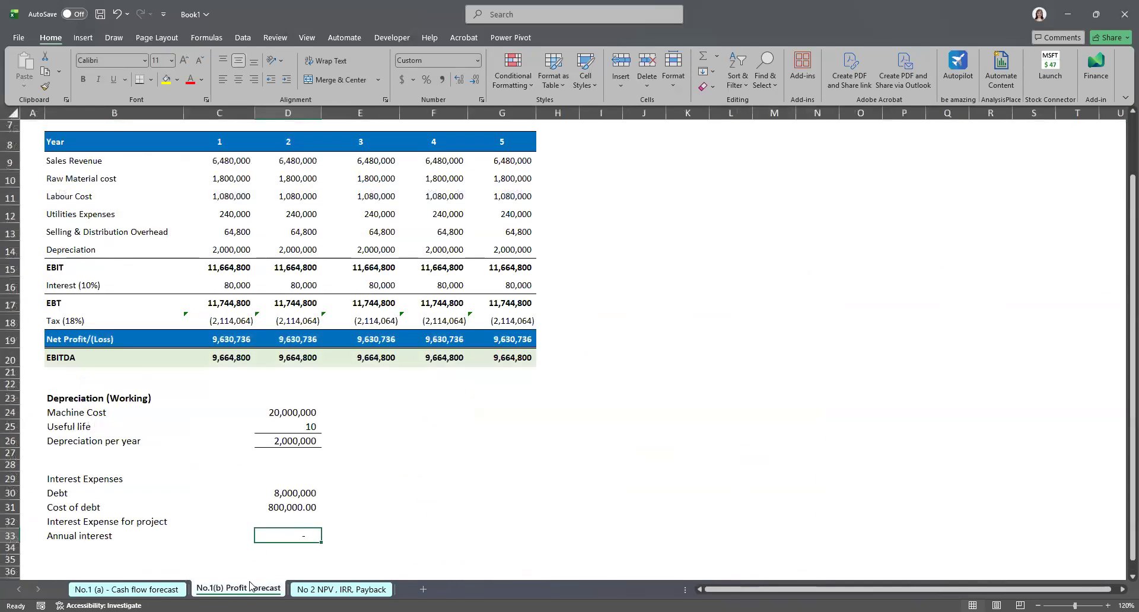
pyautogui.scroll(-1, 253, 560)
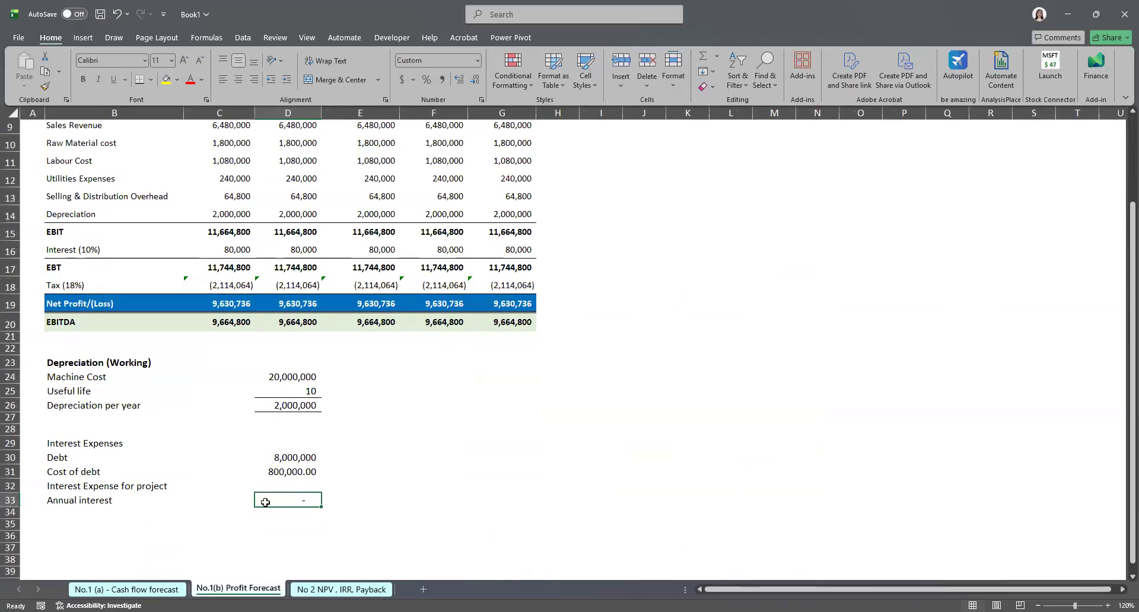
# Step: Enter 10% as the interest expense for the project
pyautogui.press('Up')
pyautogui.write('=')
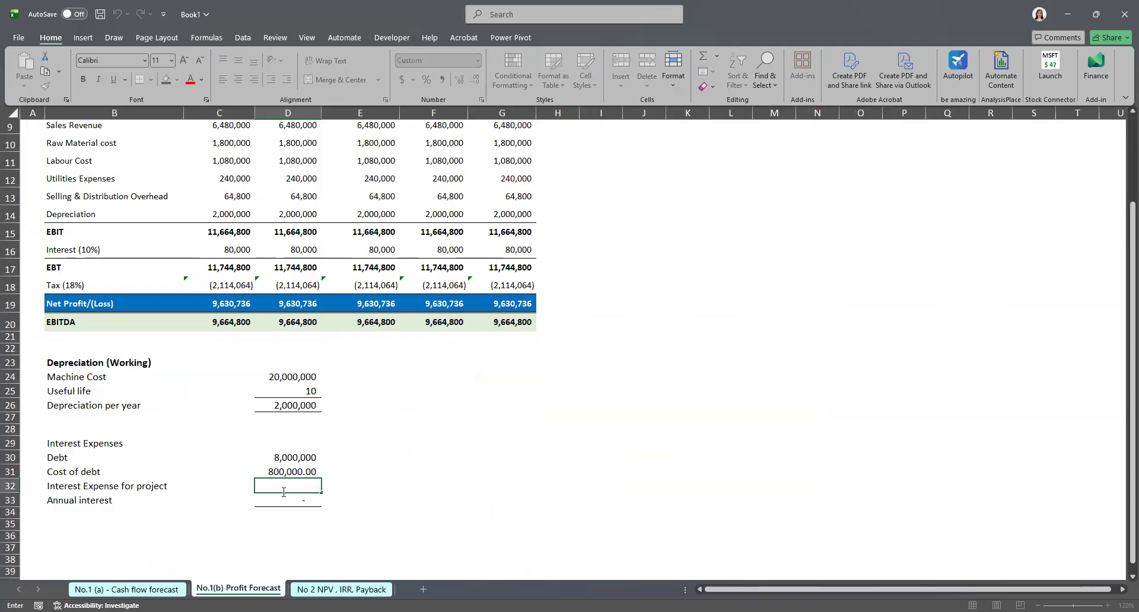
pyautogui.write('10%')
pyautogui.press('Return')
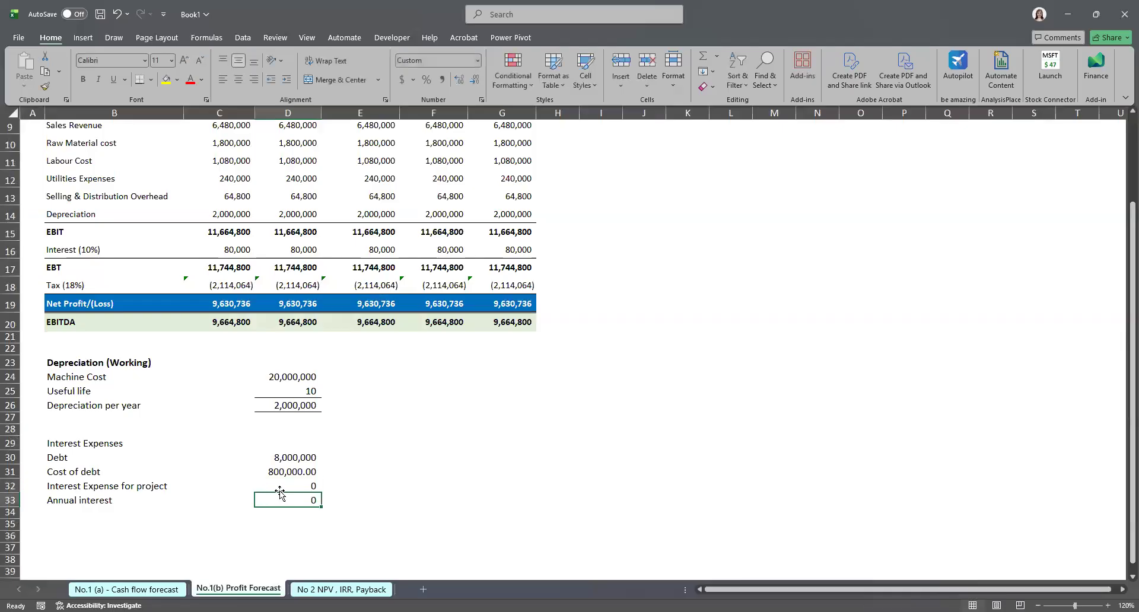
# Step: Re-enter 10 as the project's interest expense and format that cell as a percentage
pyautogui.tripleClick(278, 484)
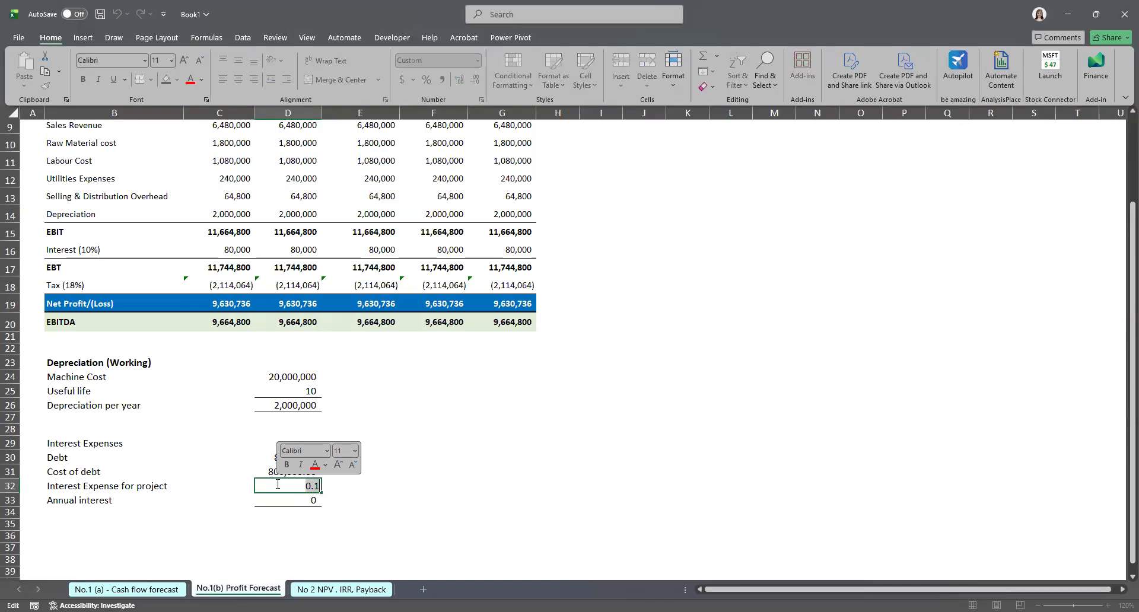
pyautogui.write('10')
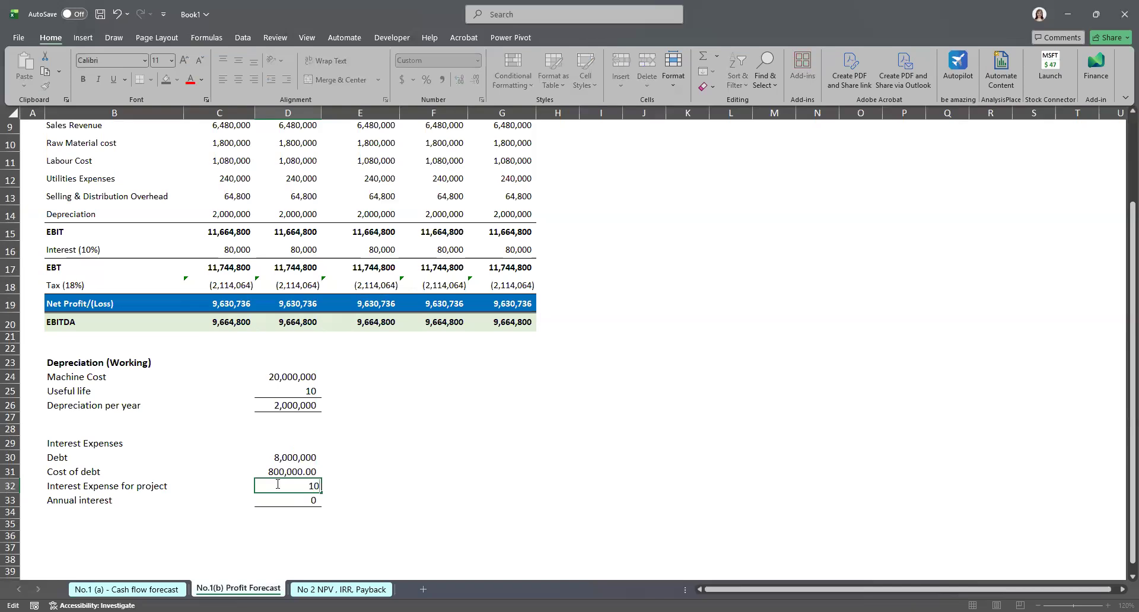
pyautogui.press('Return')
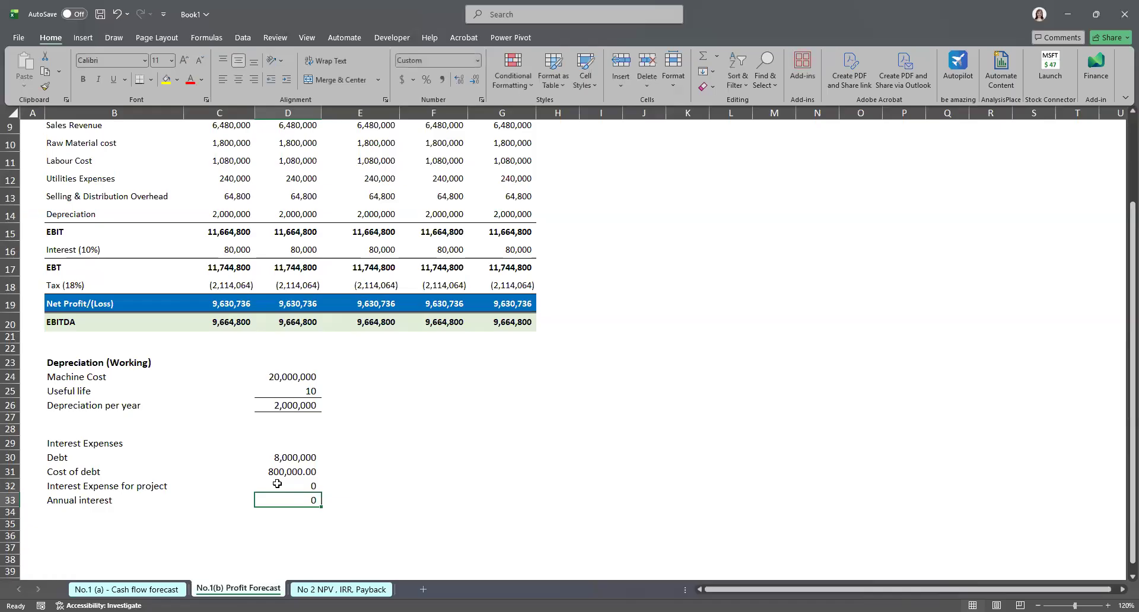
pyautogui.click(277, 484)
pyautogui.click(477, 60)
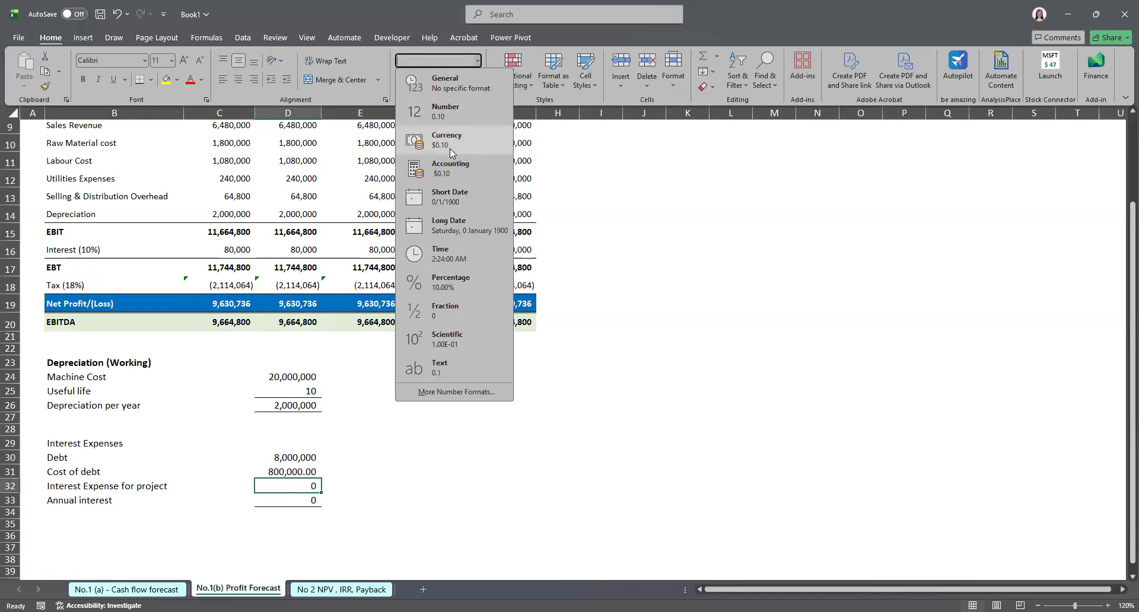
pyautogui.click(451, 283)
# Step: Enter a formula for the annual interest, starting from the project interest expense percentage
pyautogui.click(286, 500)
pyautogui.write('=D32/10')
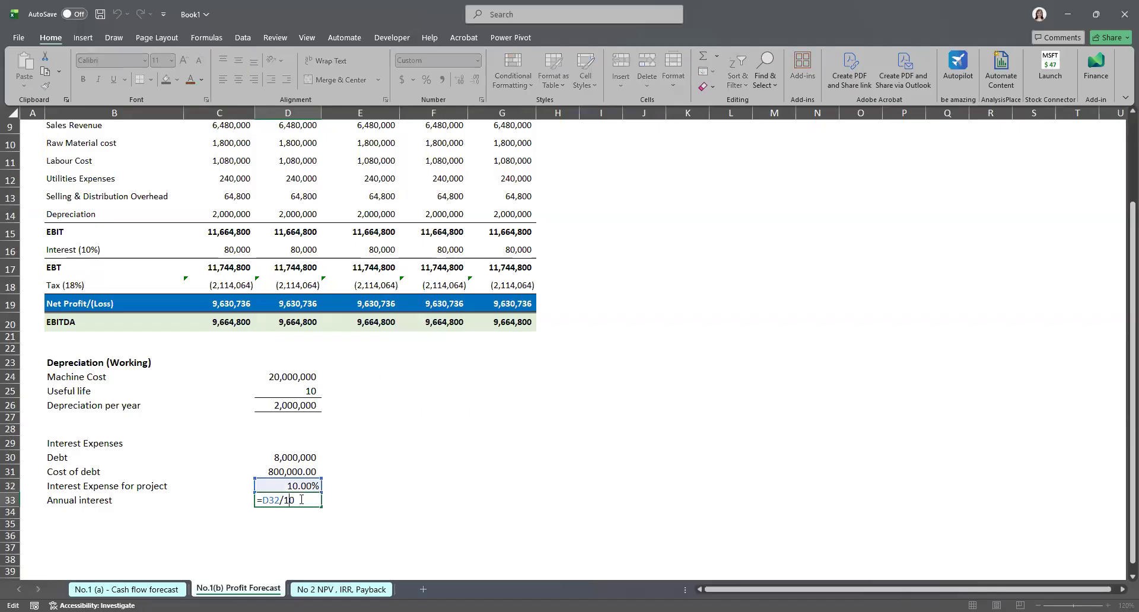
pyautogui.moveTo(359, 500); pyautogui.dragTo(303, 500)
pyautogui.doubleClick(271, 499)
pyautogui.press('Return')
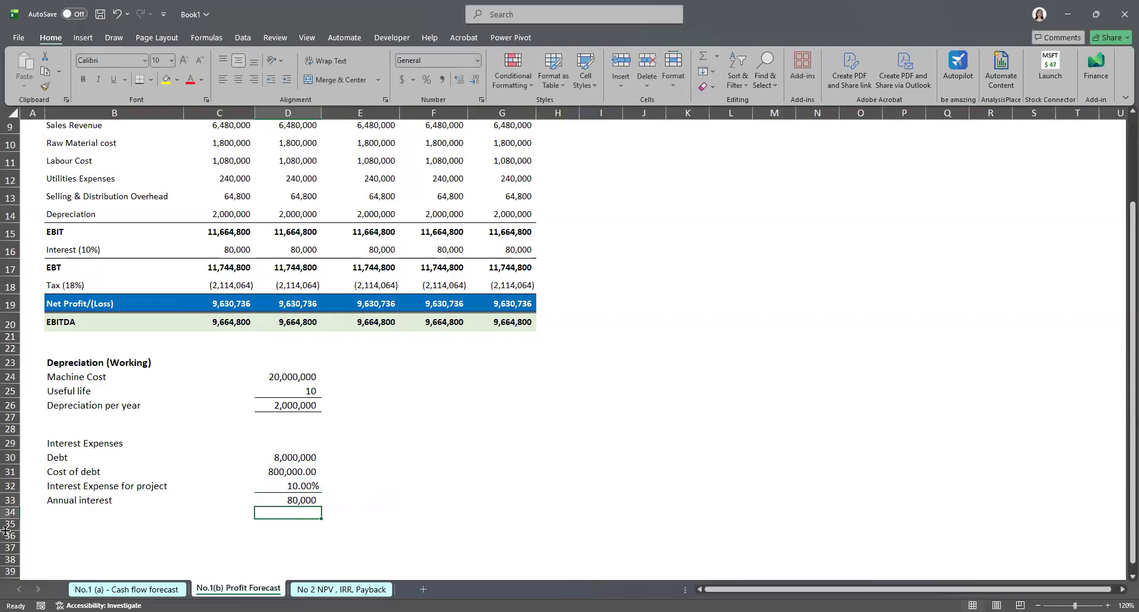
# Step: Save the workbook and review the completed profit forecast and its workings
pyautogui.hotkey('ctrl', 's')
pyautogui.scroll(3, 17, 522)
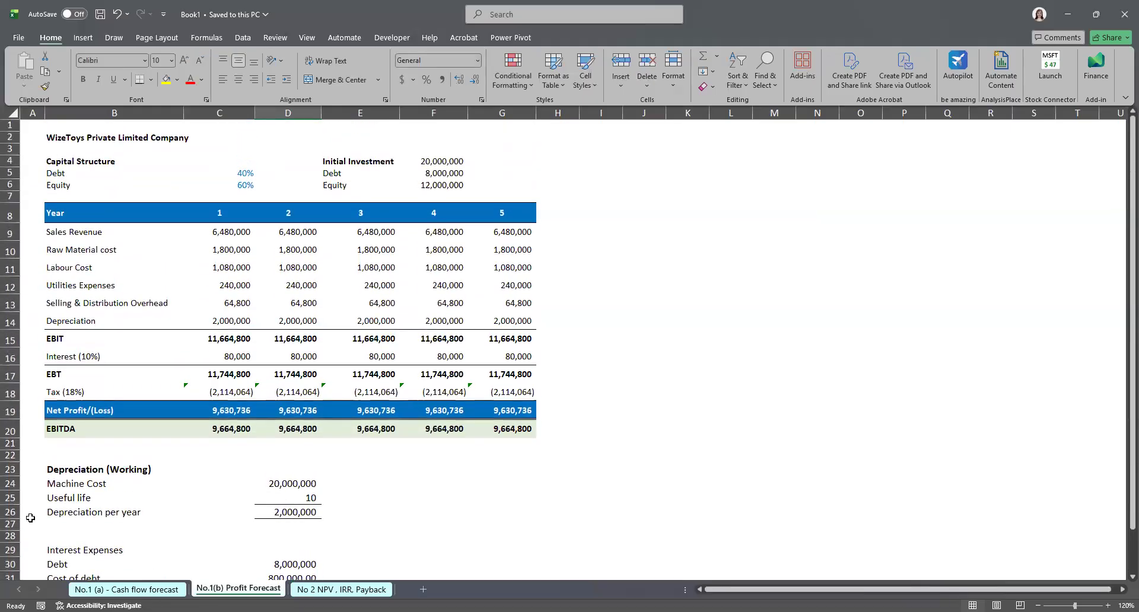
pyautogui.scroll(-2, 30, 518)
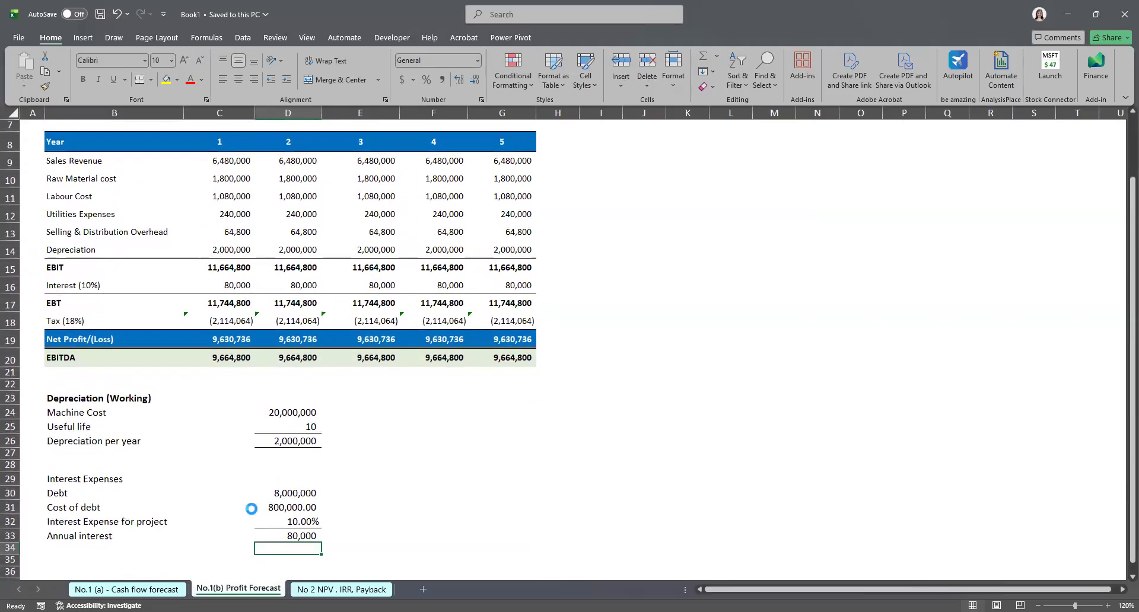
pyautogui.scroll(1, 421, 526)
pyautogui.click(436, 528)
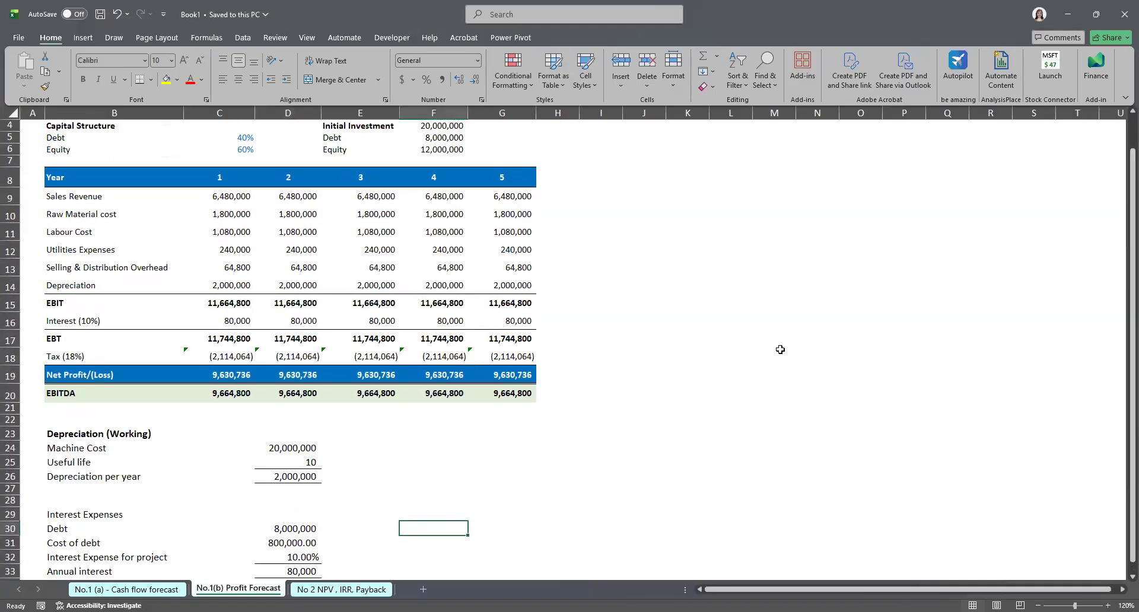
pyautogui.scroll(1, 523, 451)
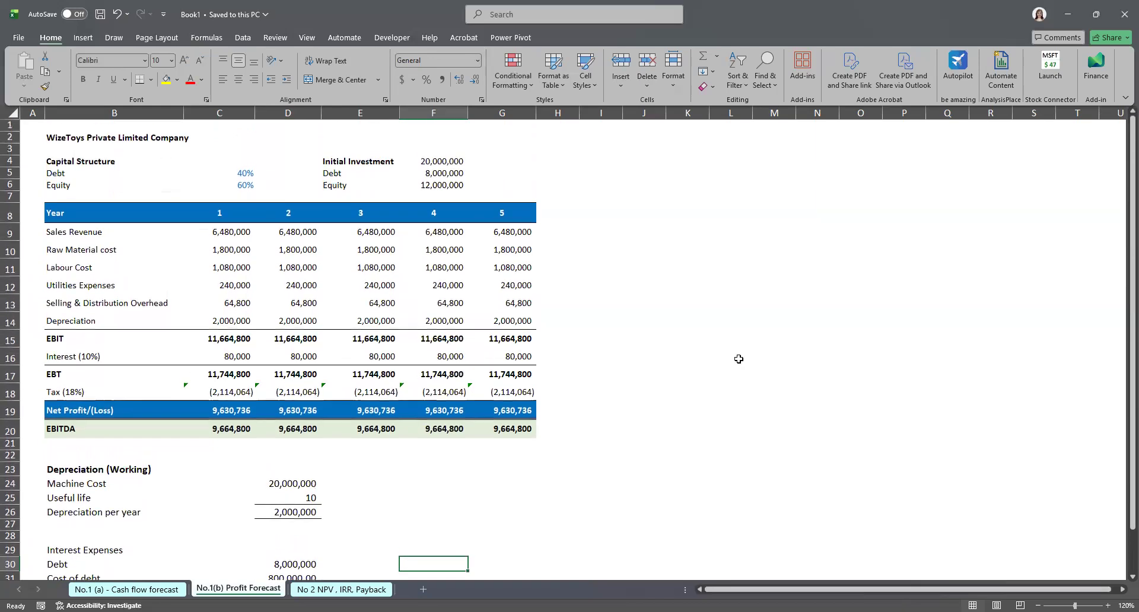
pyautogui.scroll(-2, 740, 419)
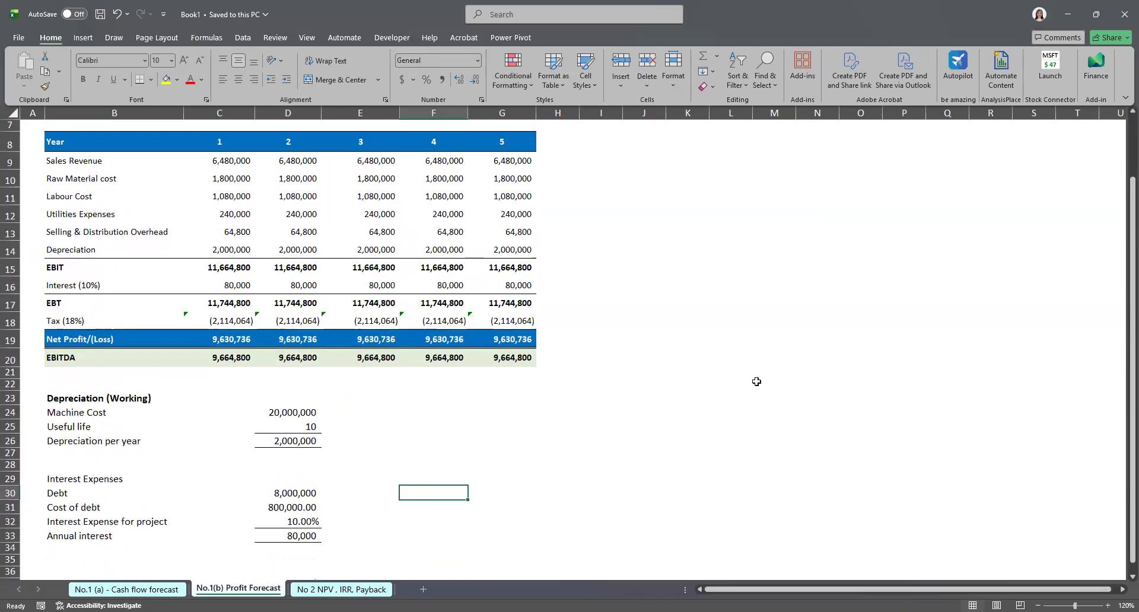